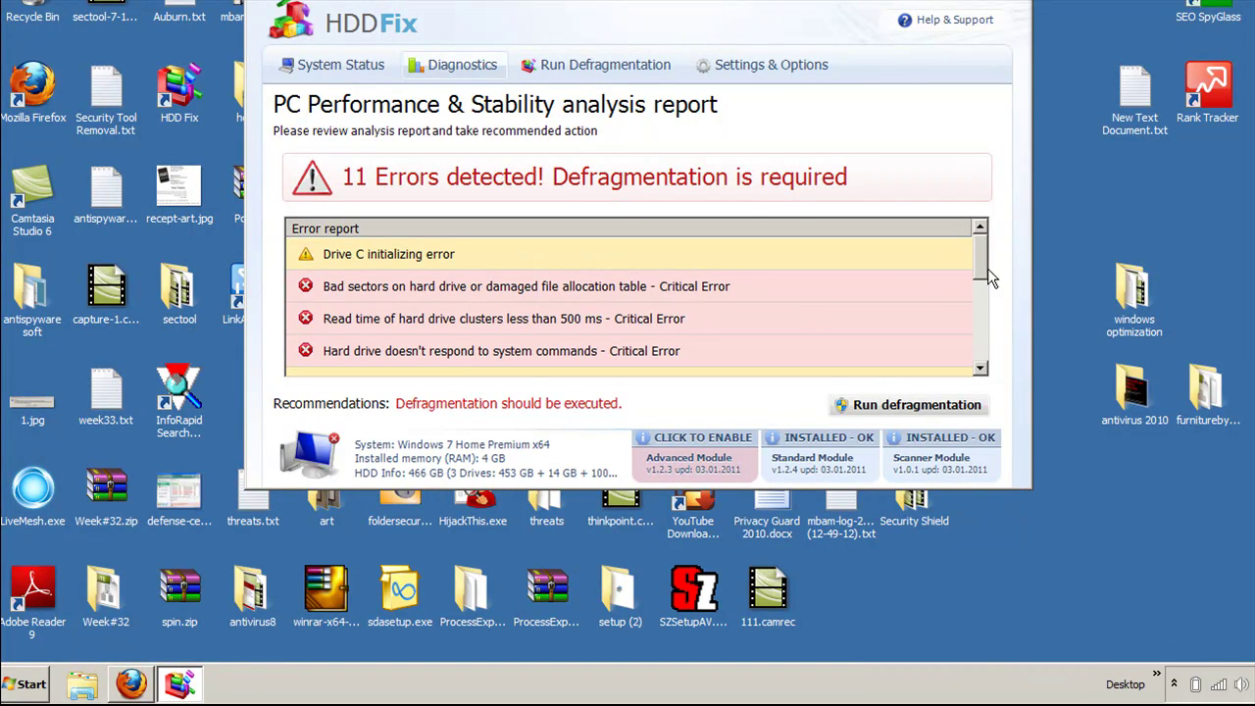
- Move the HDD Fix error report window aside and select the HDD Fix desktop shortcut
{"action": "left_click_drag", "start_coordinate": [981, 274], "coordinate": [947, 304]}
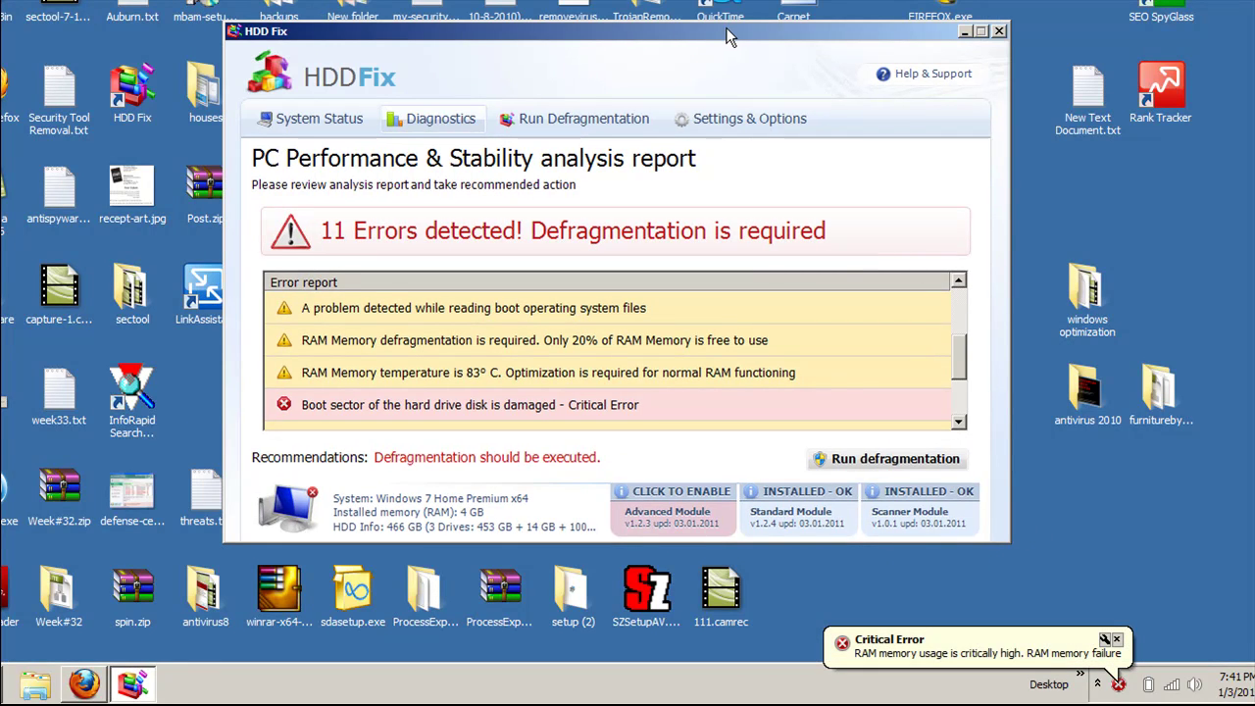
{"action": "left_click_drag", "start_coordinate": [728, 31], "coordinate": [712, 46]}
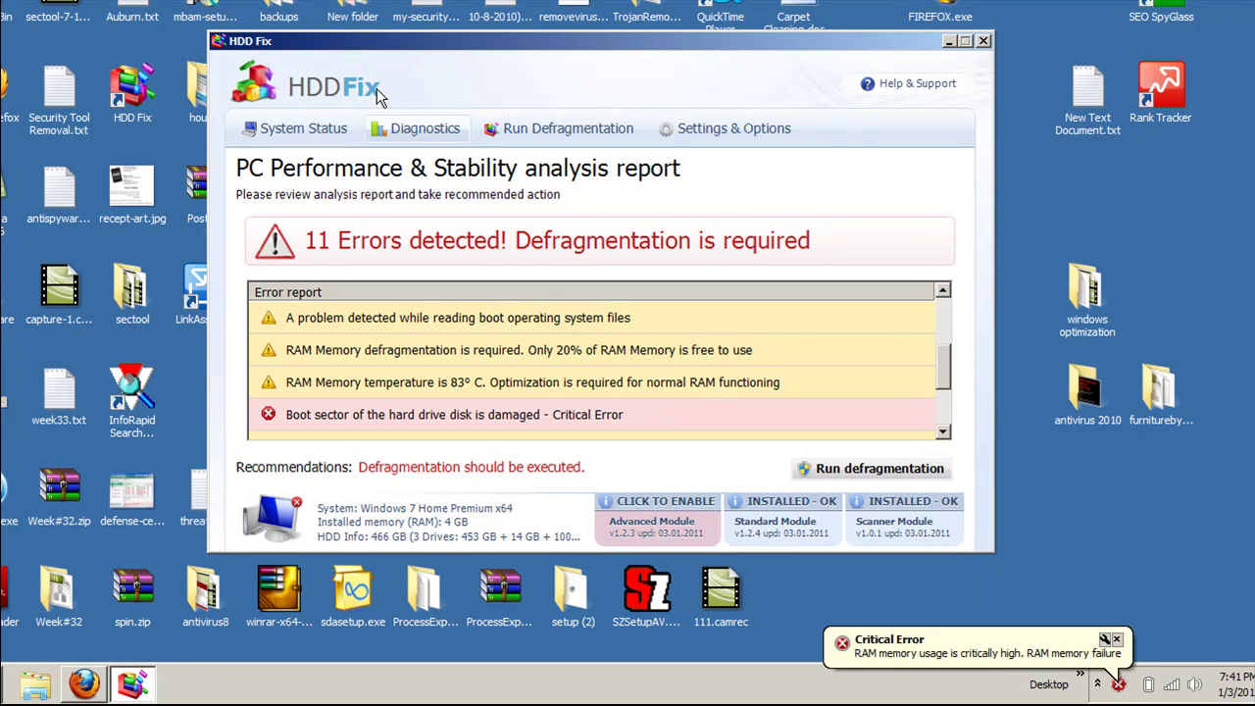
{"action": "left_click_drag", "start_coordinate": [403, 40], "coordinate": [427, 50]}
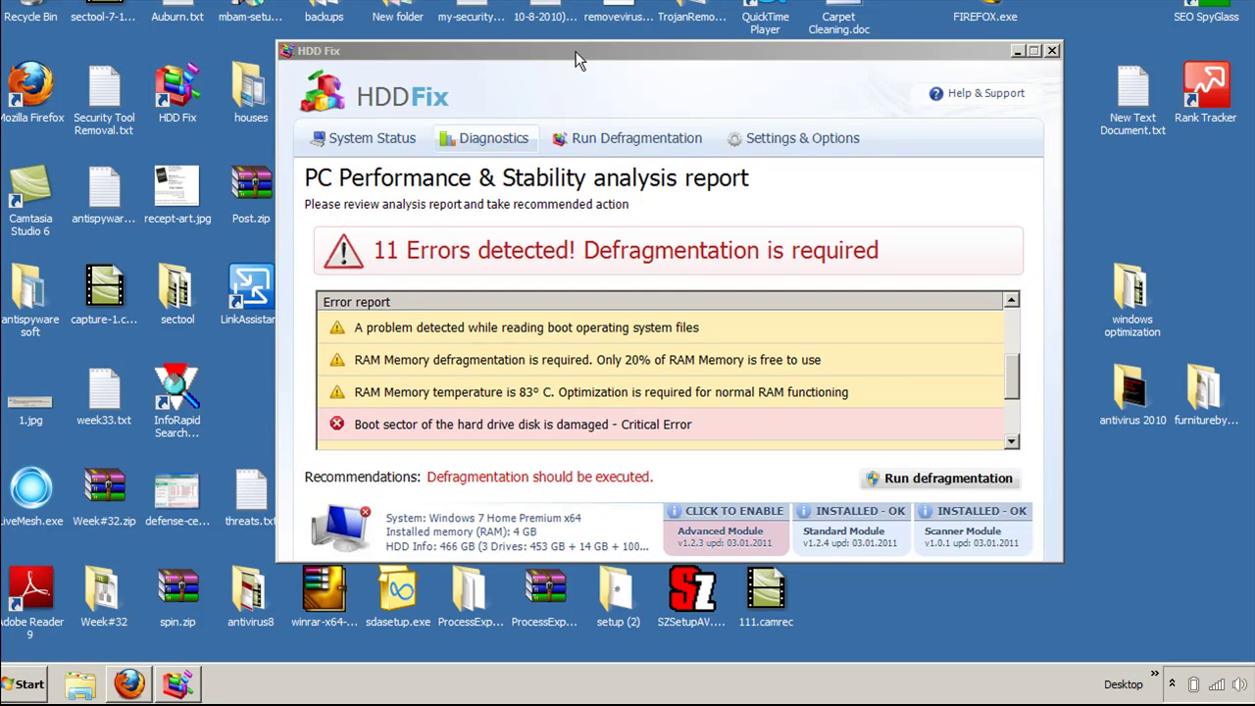
{"action": "left_click_drag", "start_coordinate": [575, 51], "coordinate": [552, 70]}
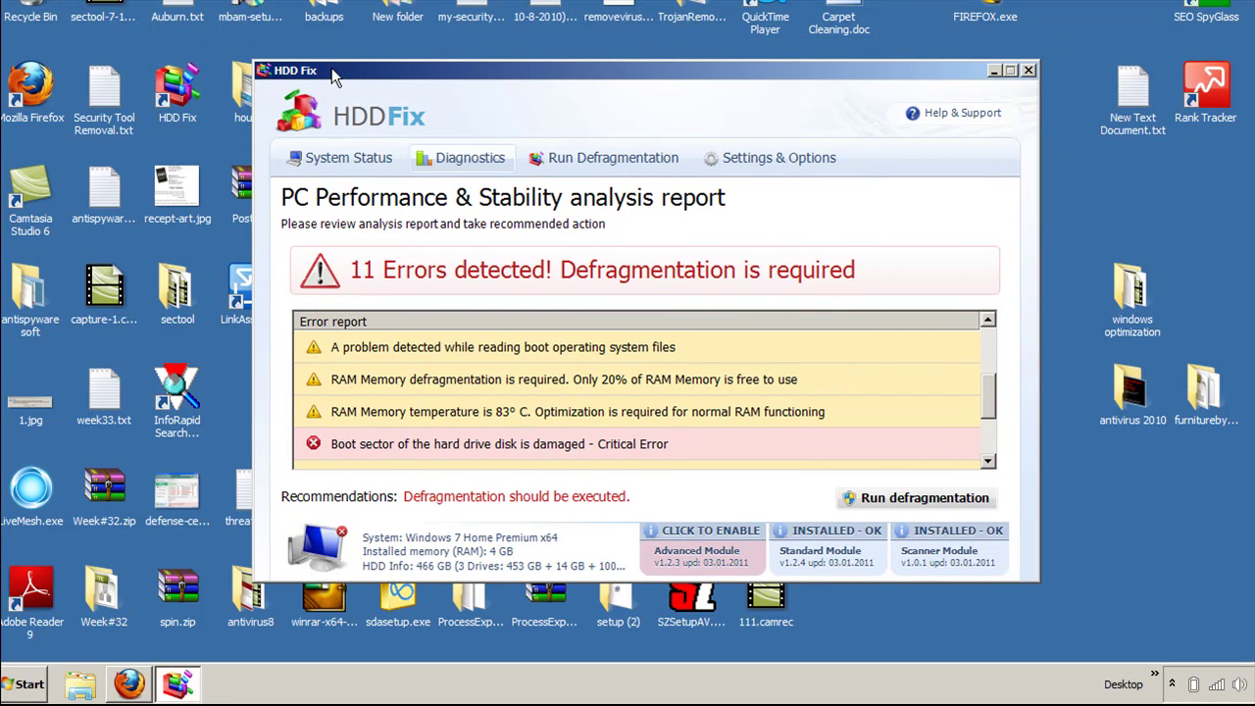
{"action": "left_click_drag", "start_coordinate": [336, 74], "coordinate": [440, 61]}
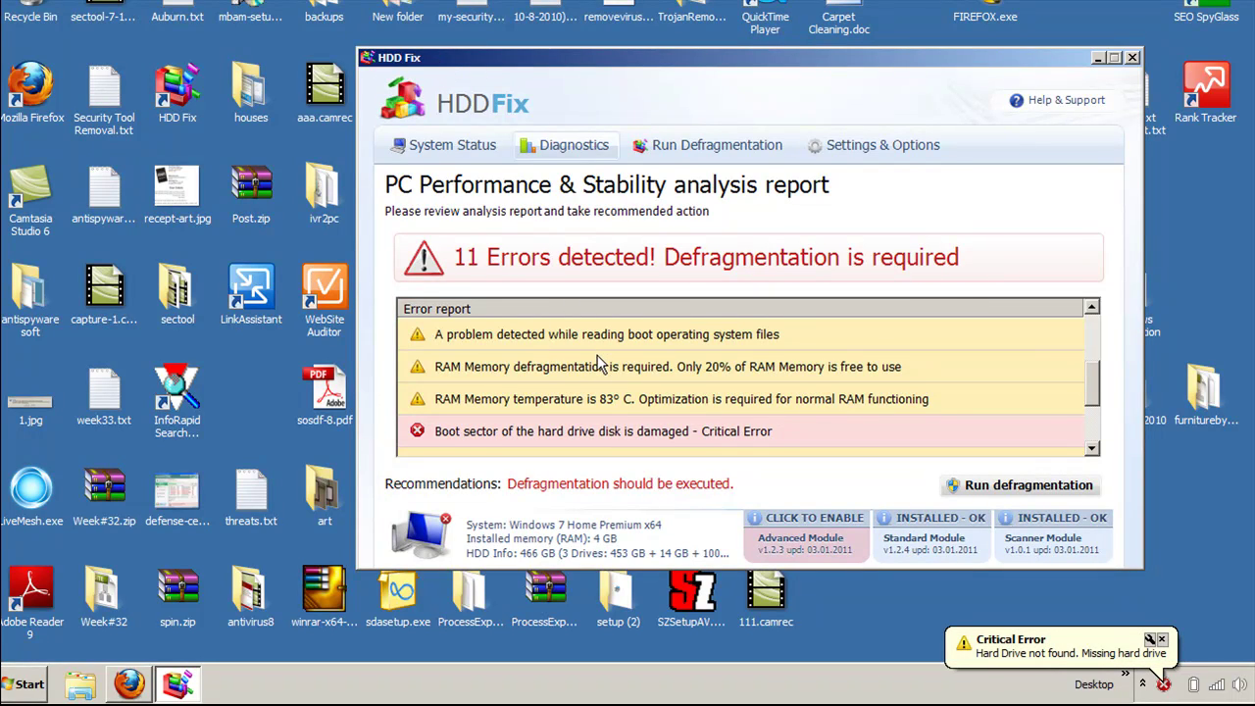
{"action": "mouse_move", "coordinate": [597, 366]}
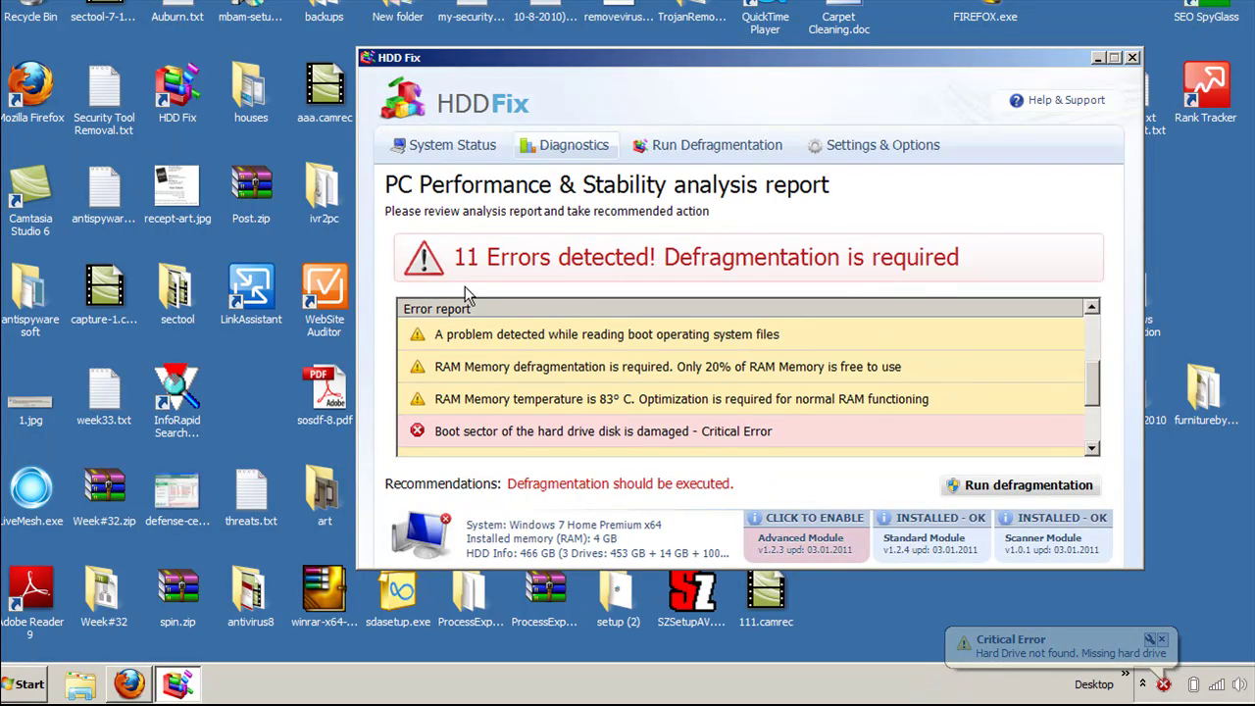
{"action": "left_click", "coordinate": [183, 90]}
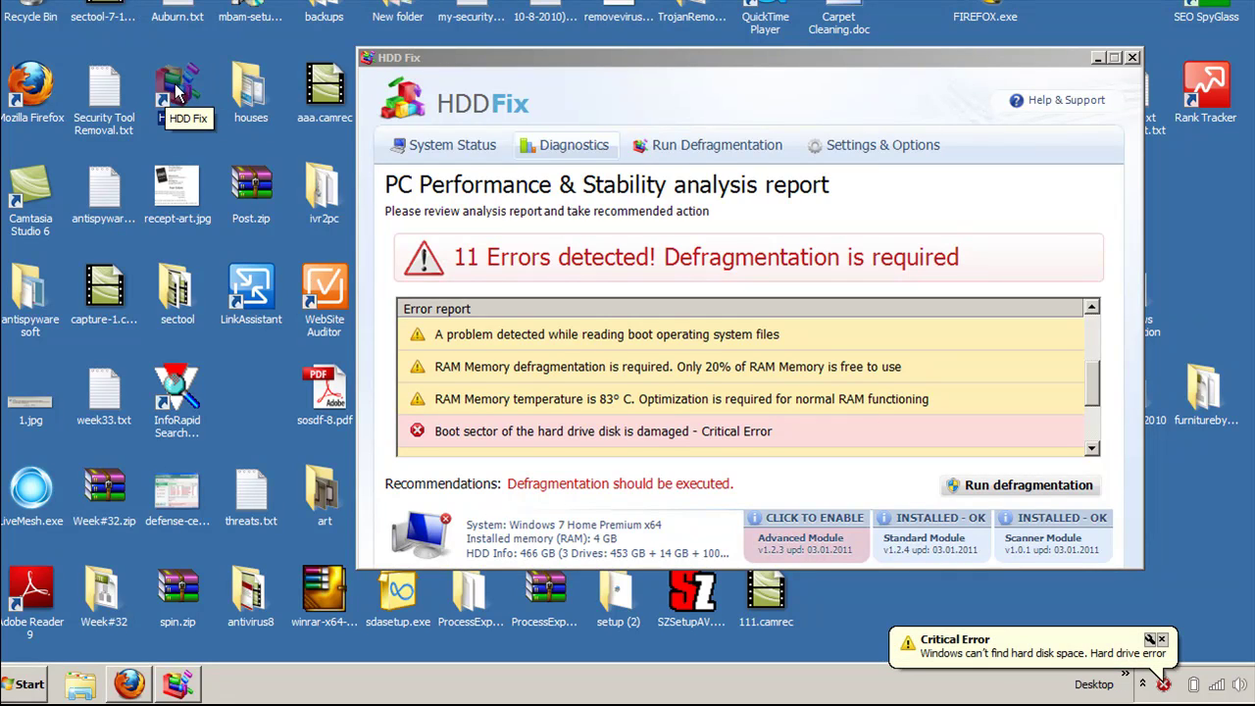
- Search the Start menu for 'hd' and bring up the HDD Fix result's context menu
{"action": "left_click", "coordinate": [14, 694]}
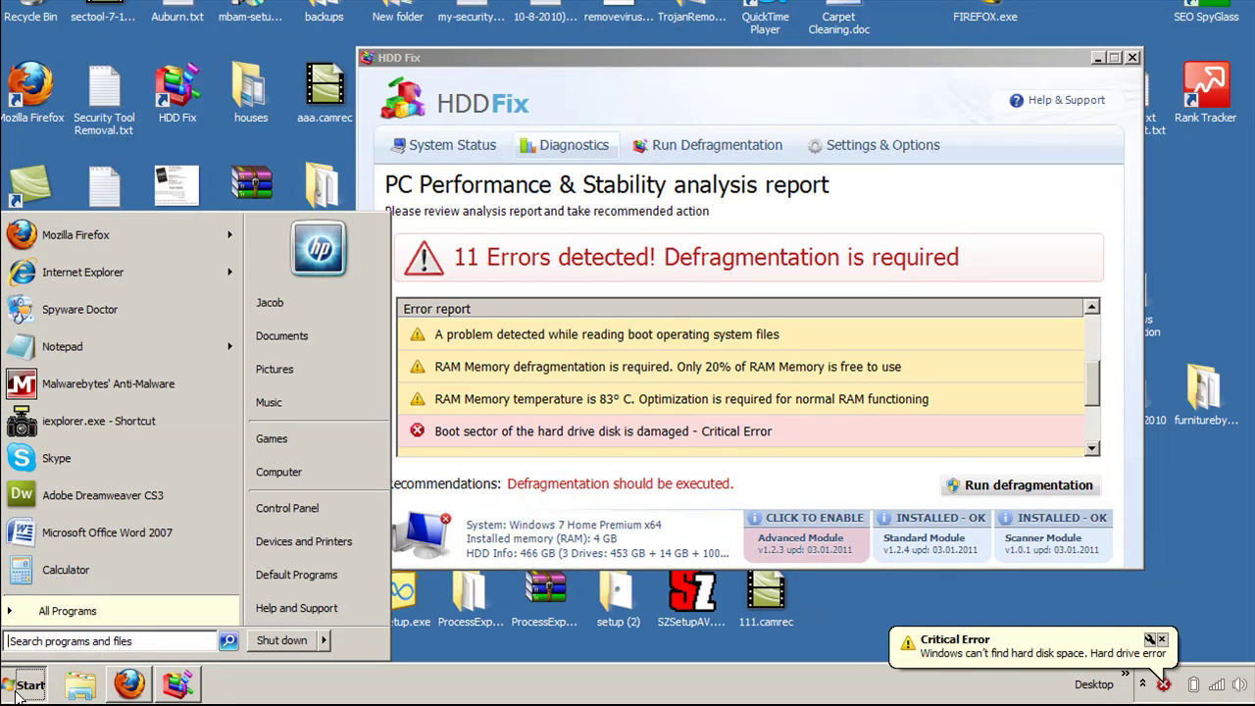
{"action": "left_click", "coordinate": [45, 641]}
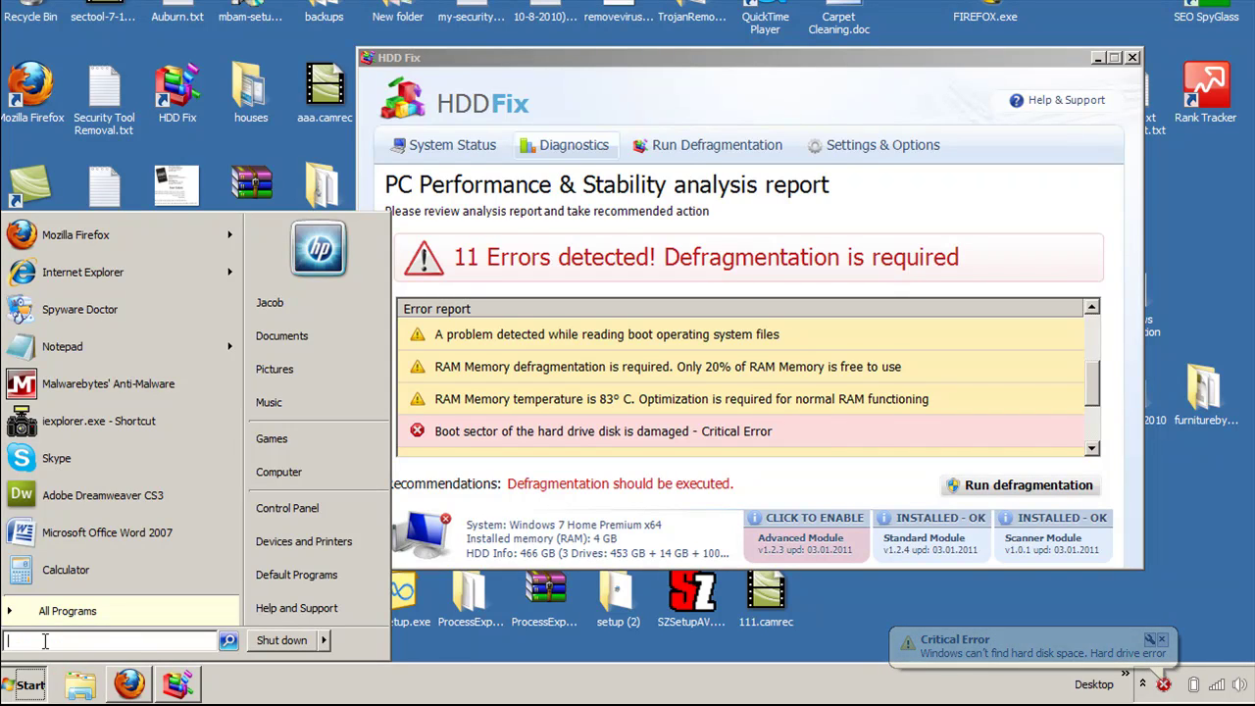
{"action": "type", "text": "hdd fi"}
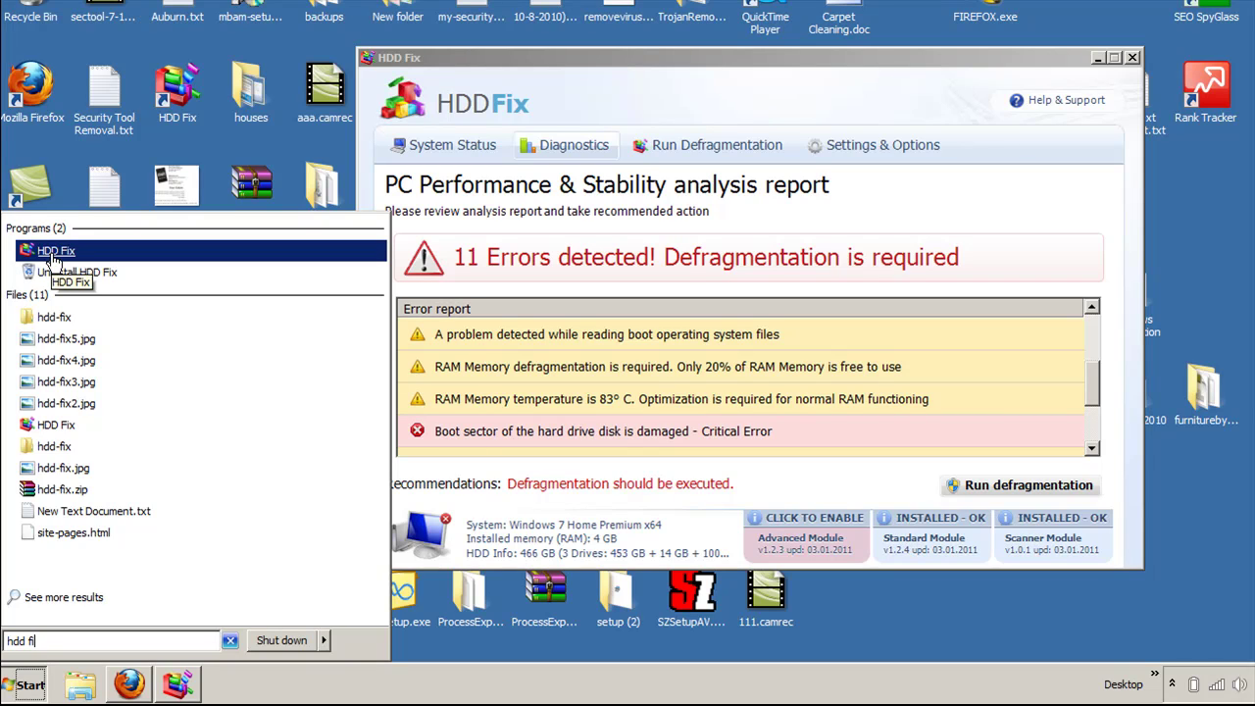
{"action": "right_click", "coordinate": [51, 257]}
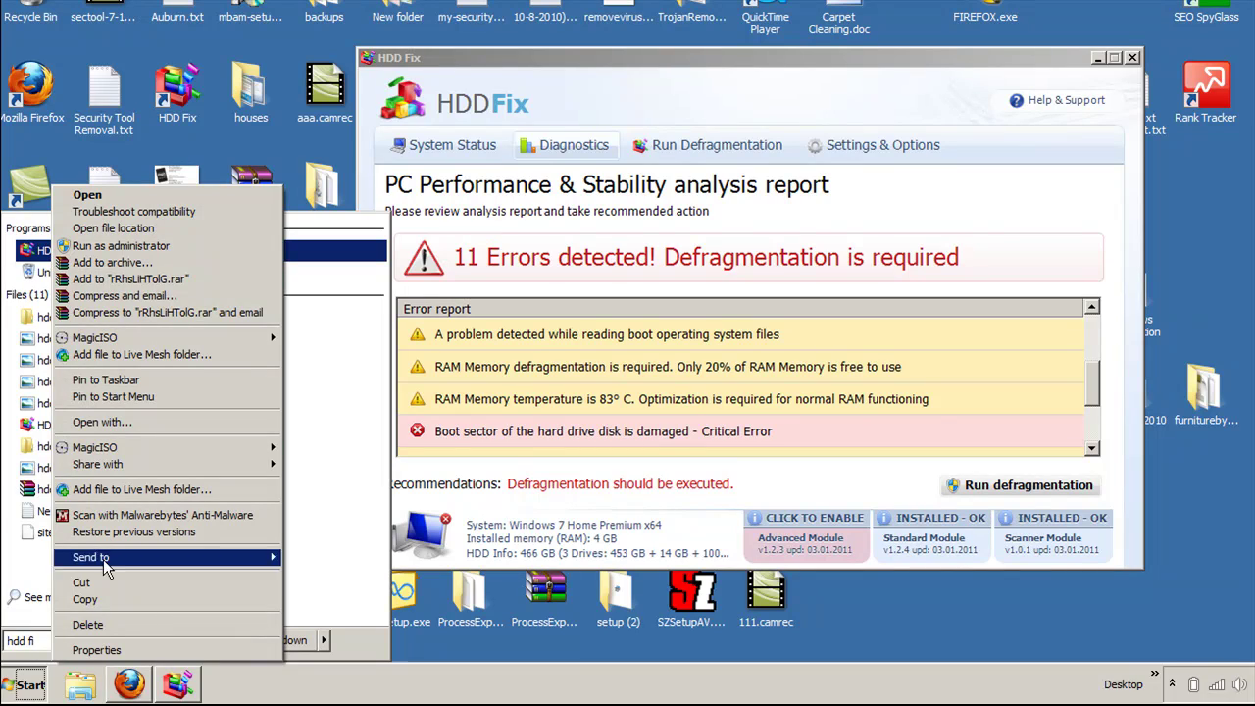
- Open the HDD Fix shortcut's properties and copy C:\ProgramData\ from its Target path
{"action": "left_click", "coordinate": [96, 648]}
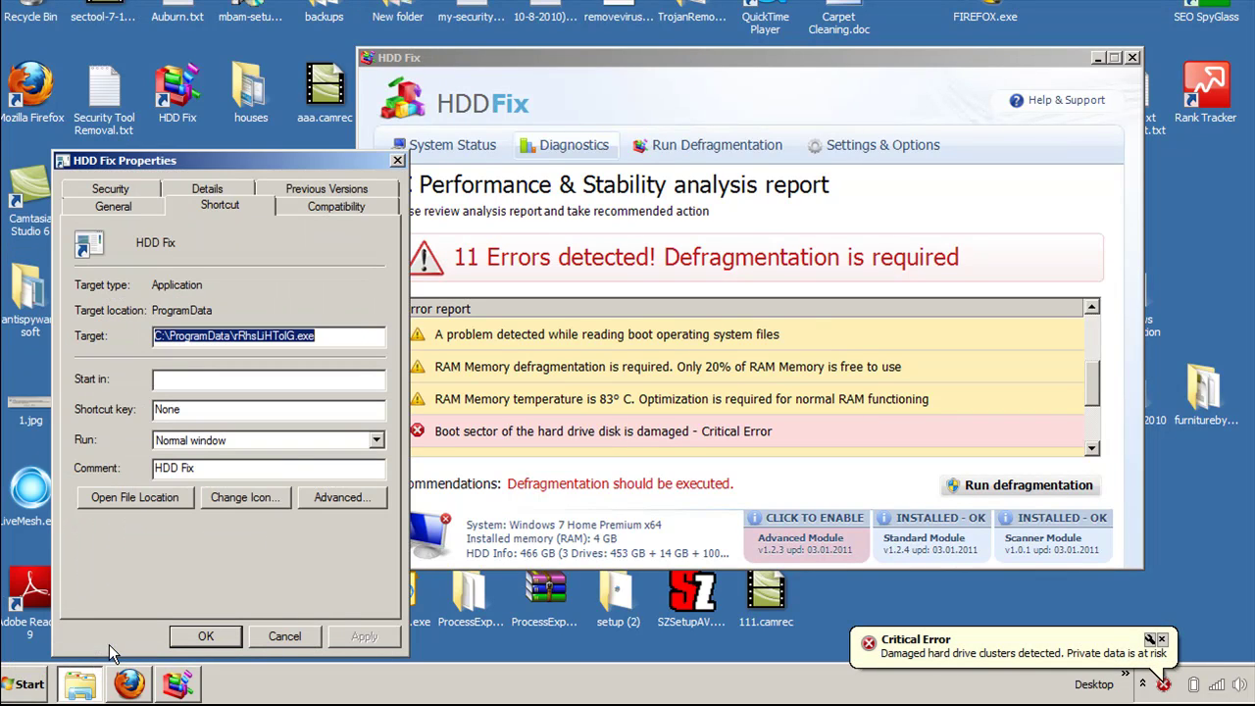
{"action": "left_click", "coordinate": [343, 336]}
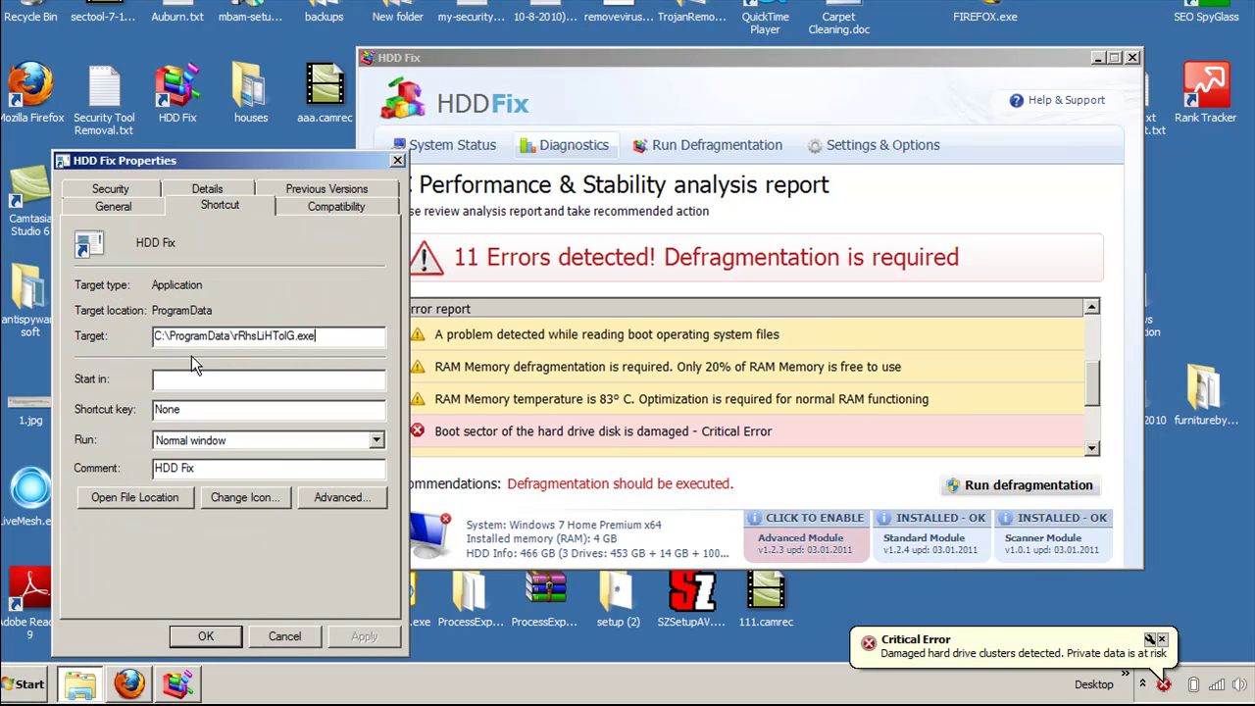
{"action": "left_click_drag", "start_coordinate": [315, 336], "coordinate": [237, 336]}
{"action": "left_click", "coordinate": [234, 337]}
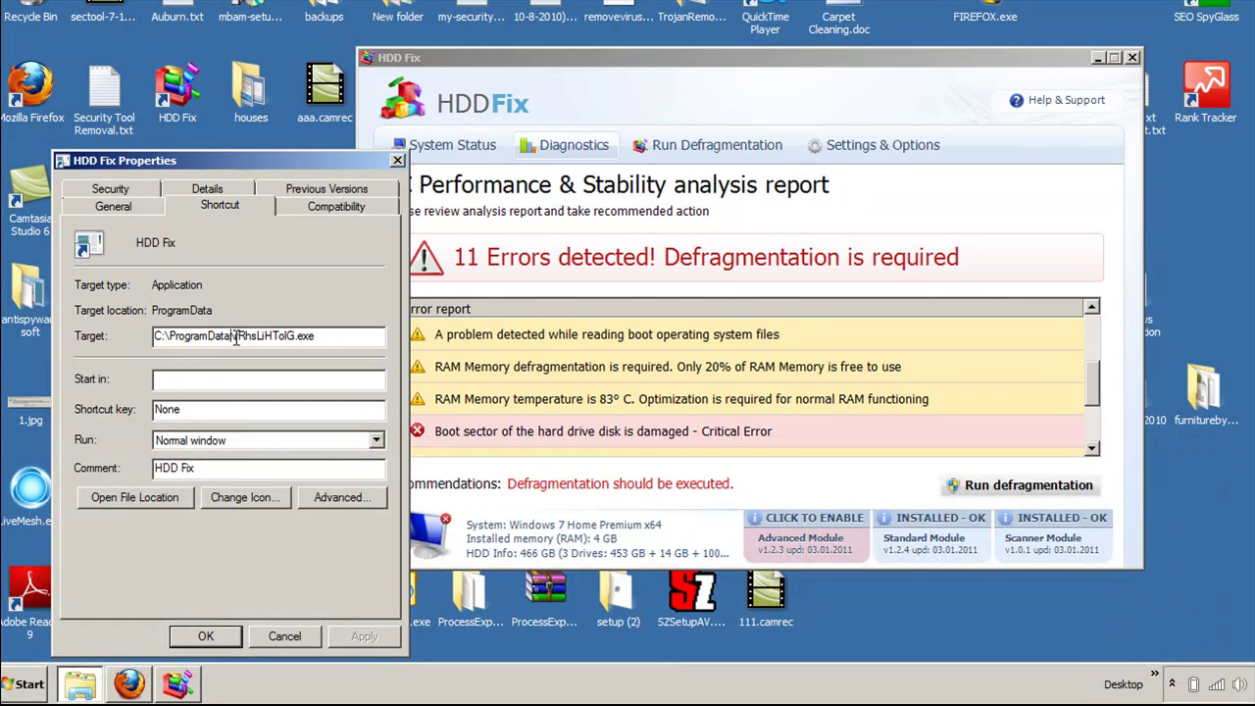
{"action": "left_click_drag", "start_coordinate": [235, 337], "coordinate": [362, 337]}
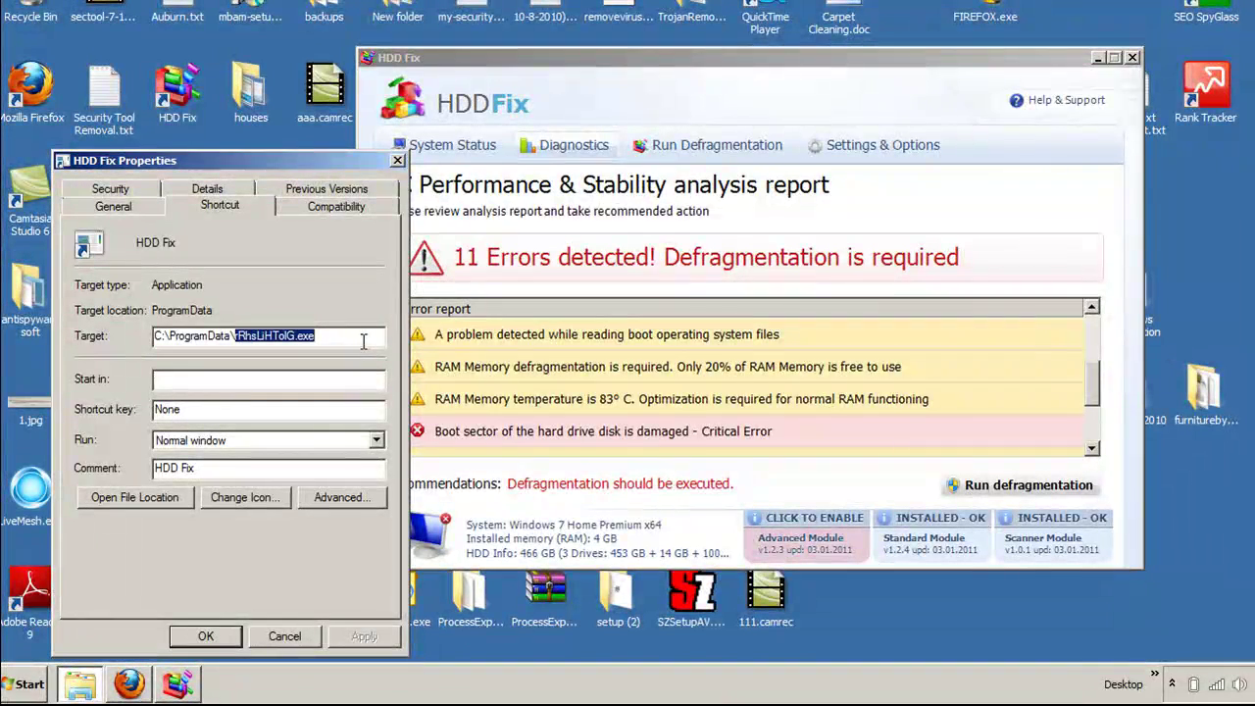
{"action": "left_click", "coordinate": [363, 340]}
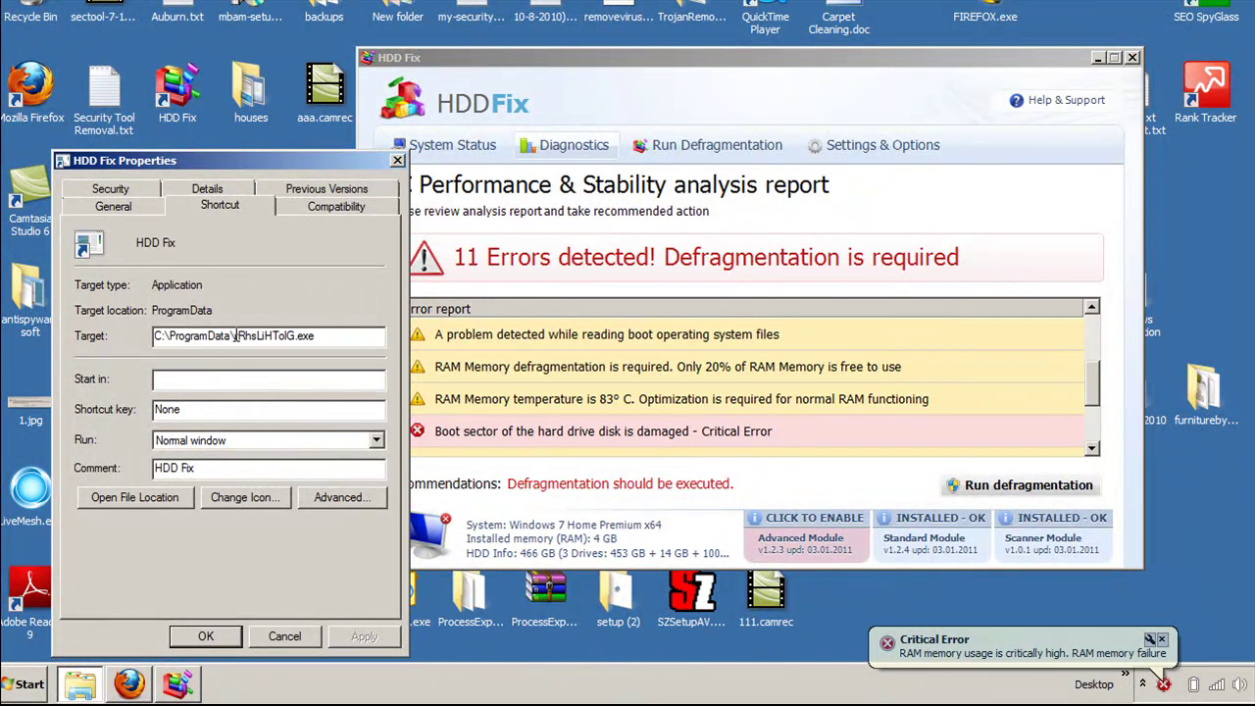
{"action": "left_click_drag", "start_coordinate": [236, 336], "coordinate": [149, 335]}
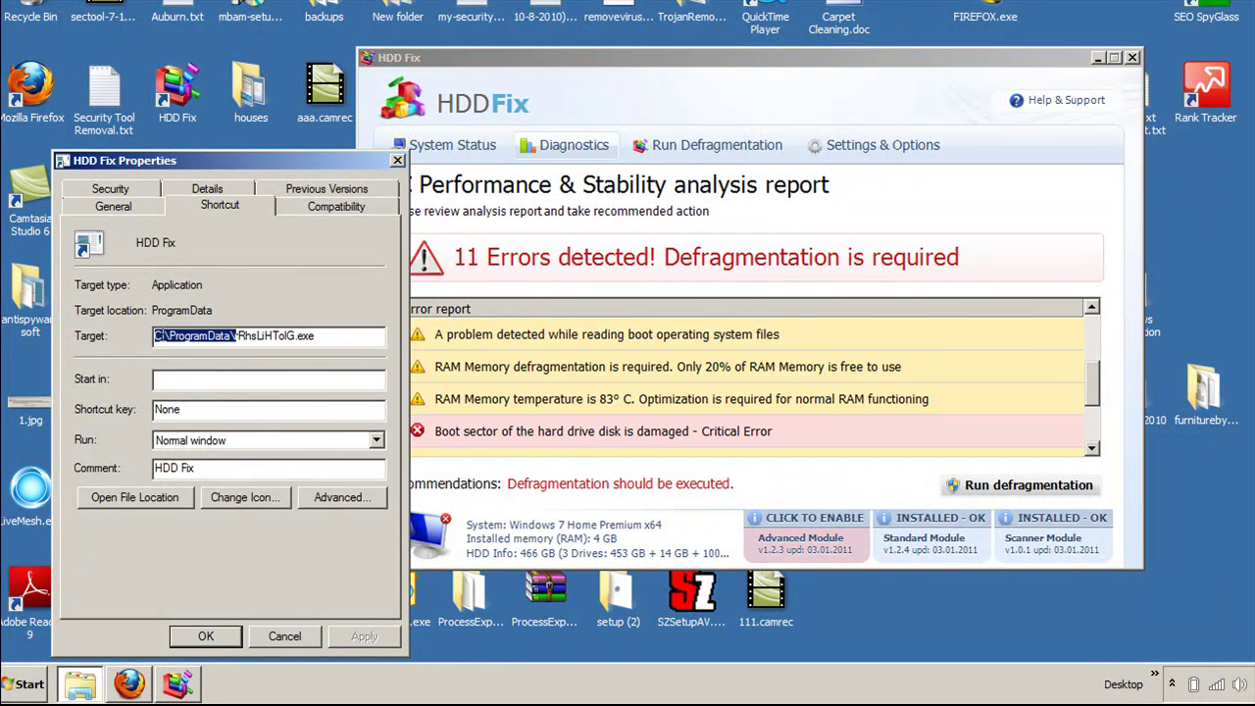
{"action": "right_click", "coordinate": [169, 339]}
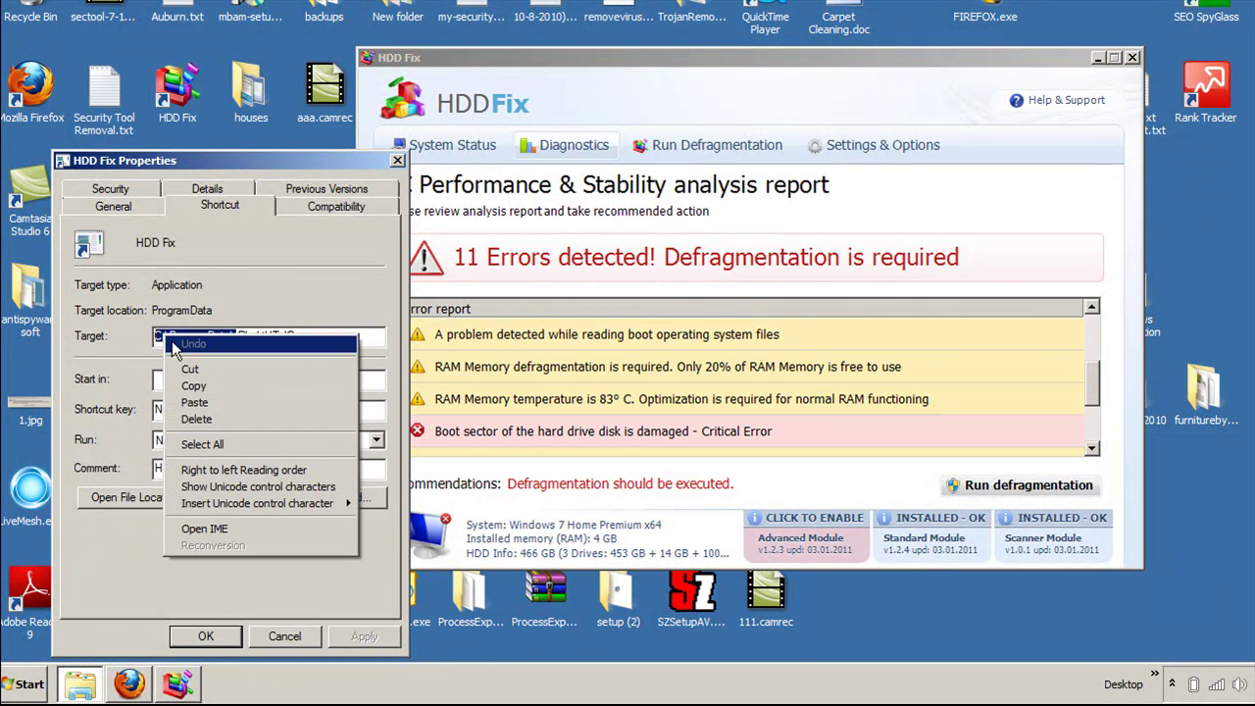
{"action": "left_click", "coordinate": [226, 387]}
- Open Computer and navigate to the pasted C:\ProgramData\ folder
{"action": "left_click", "coordinate": [28, 684]}
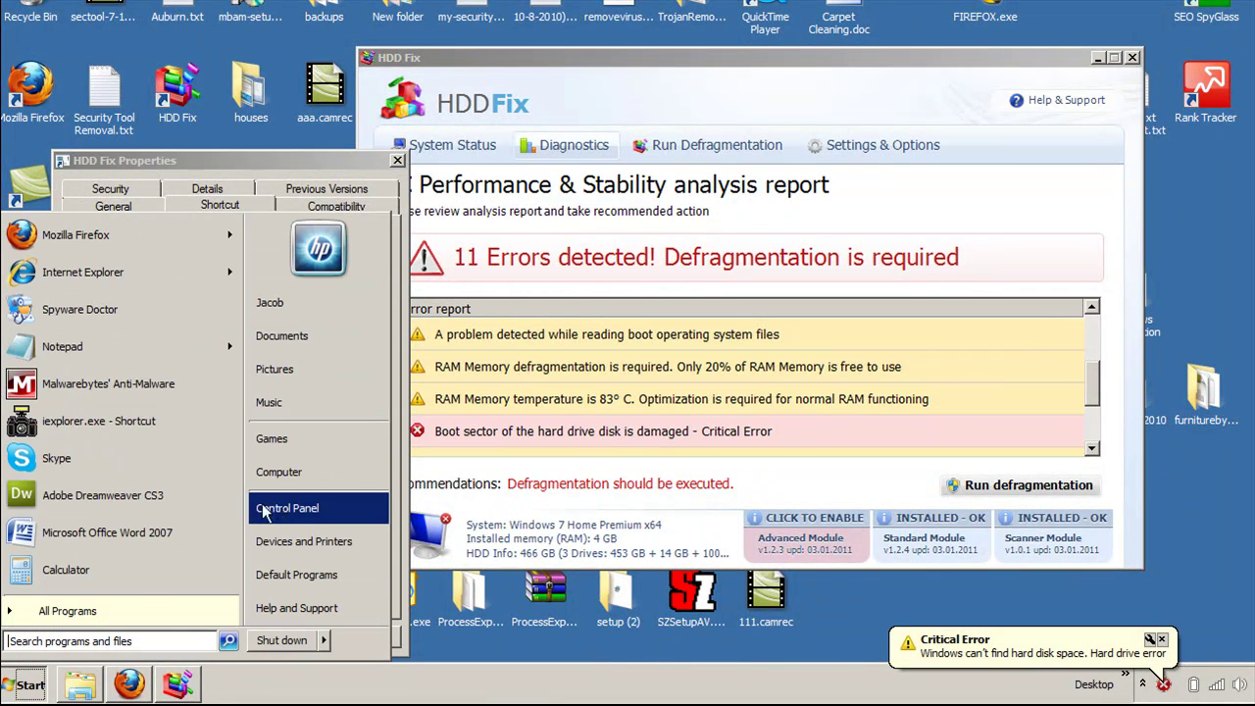
{"action": "left_click", "coordinate": [301, 479]}
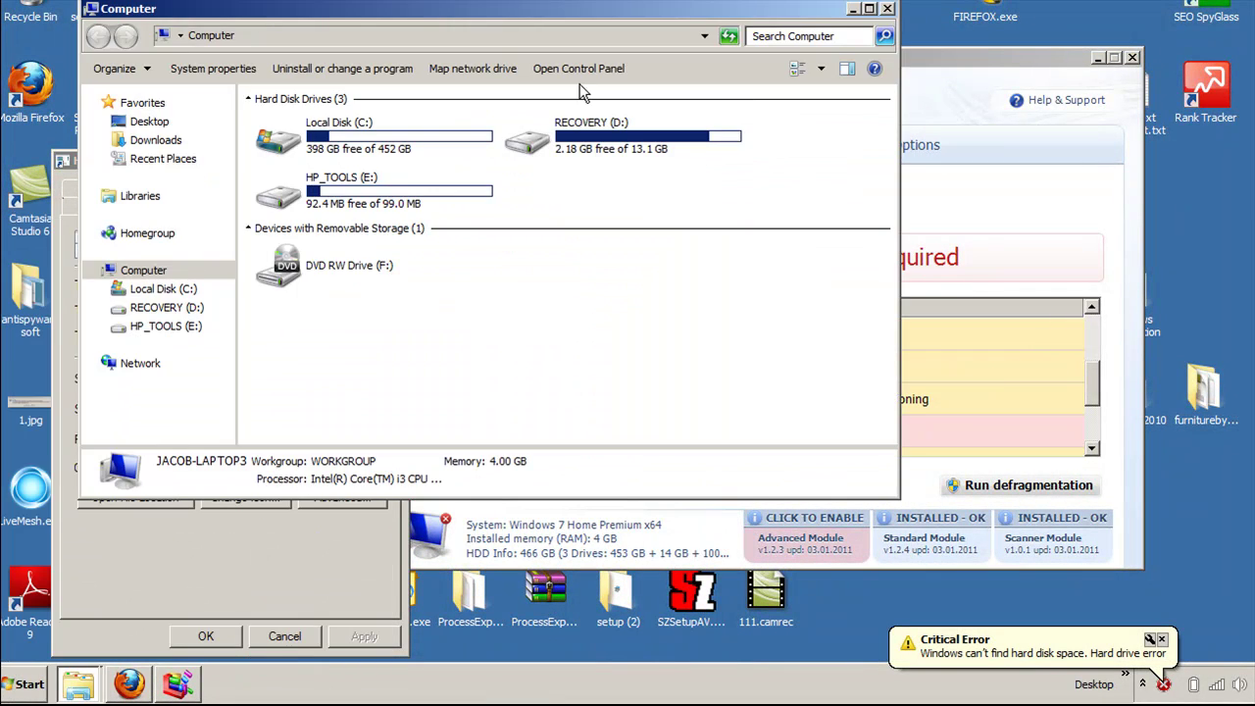
{"action": "left_click_drag", "start_coordinate": [585, 18], "coordinate": [602, 59]}
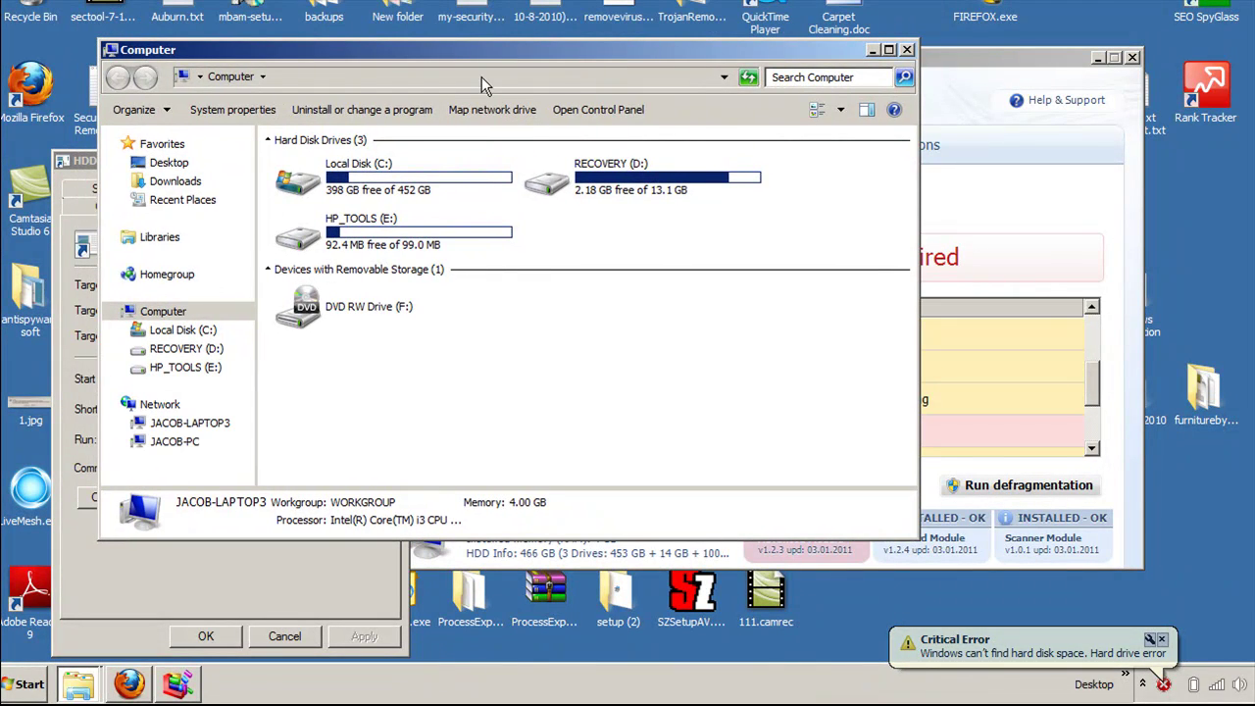
{"action": "left_click", "coordinate": [483, 78]}
{"action": "key", "text": "ctrl+v"}
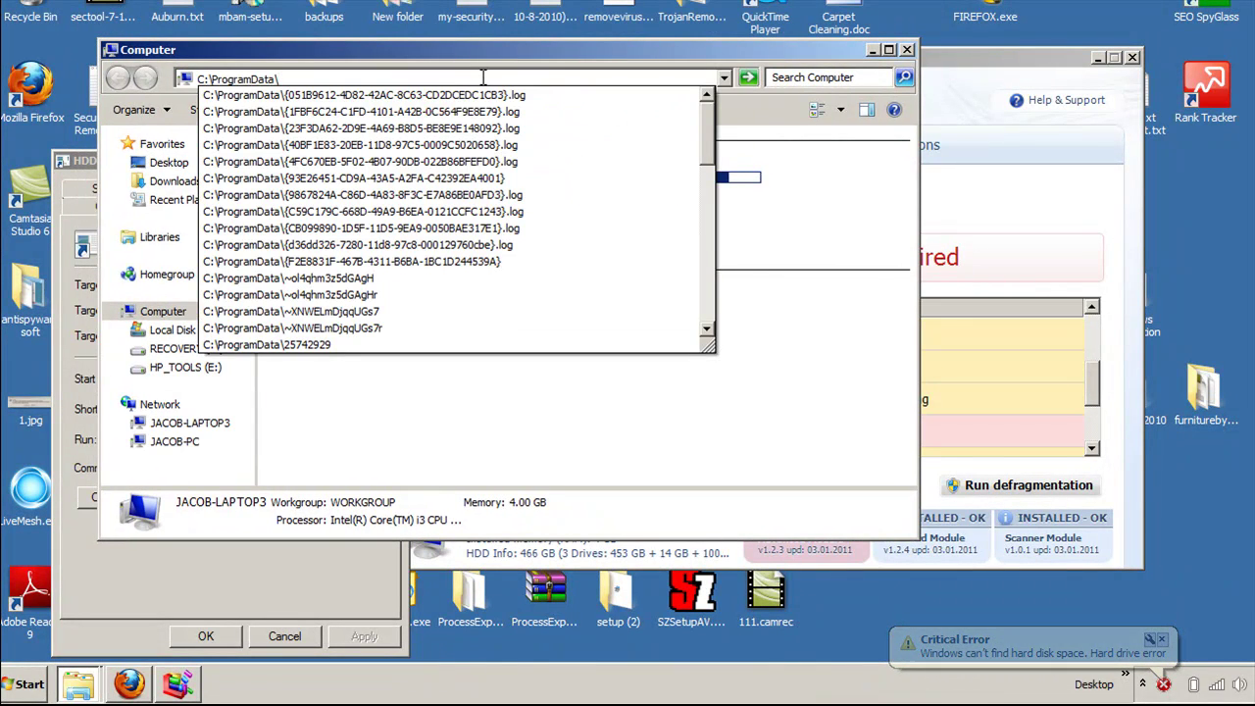
{"action": "key", "text": "Return"}
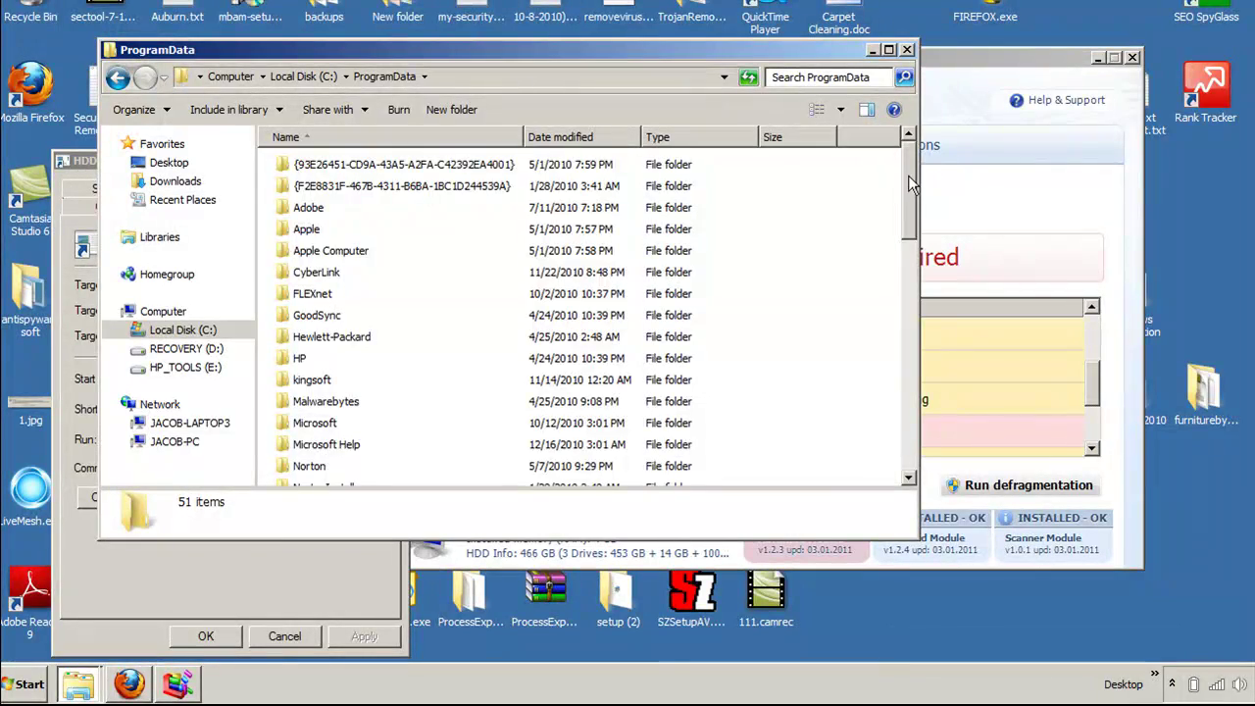
{"action": "left_click_drag", "start_coordinate": [910, 184], "coordinate": [918, 402]}
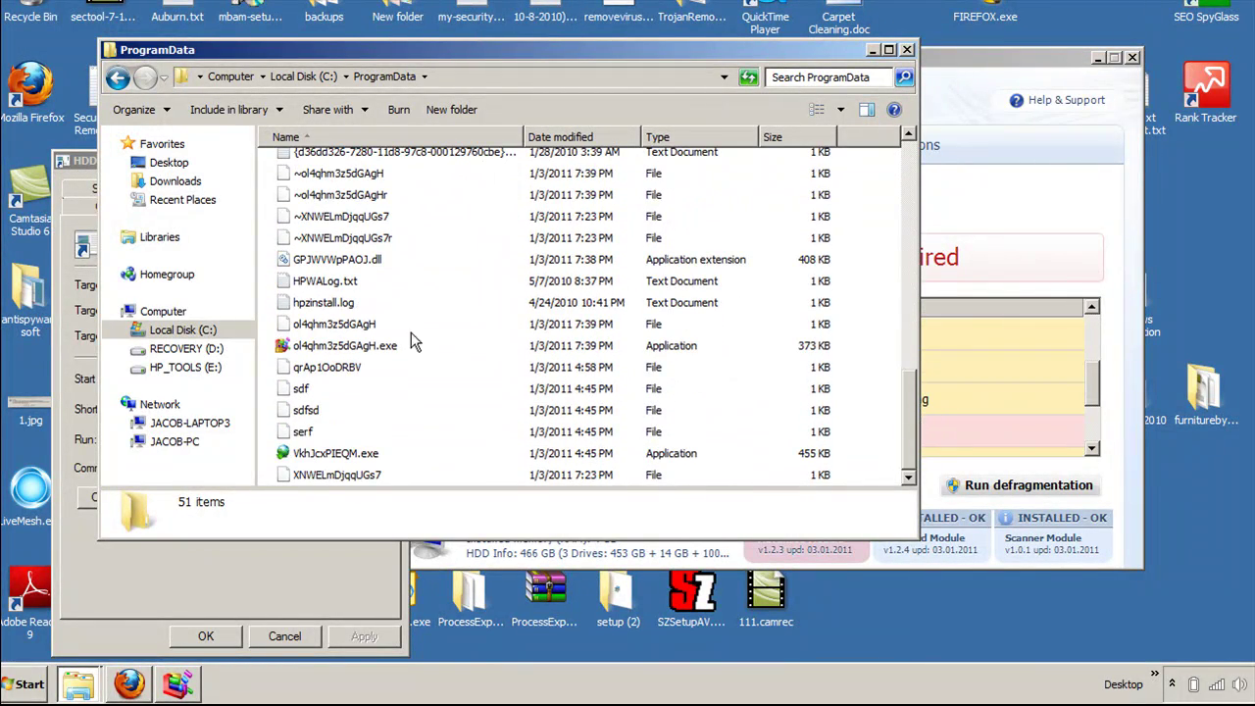
- Select ol4qhm3z5dGAgH.exe and move the ProgramData window to the upper right
{"action": "left_click", "coordinate": [355, 351]}
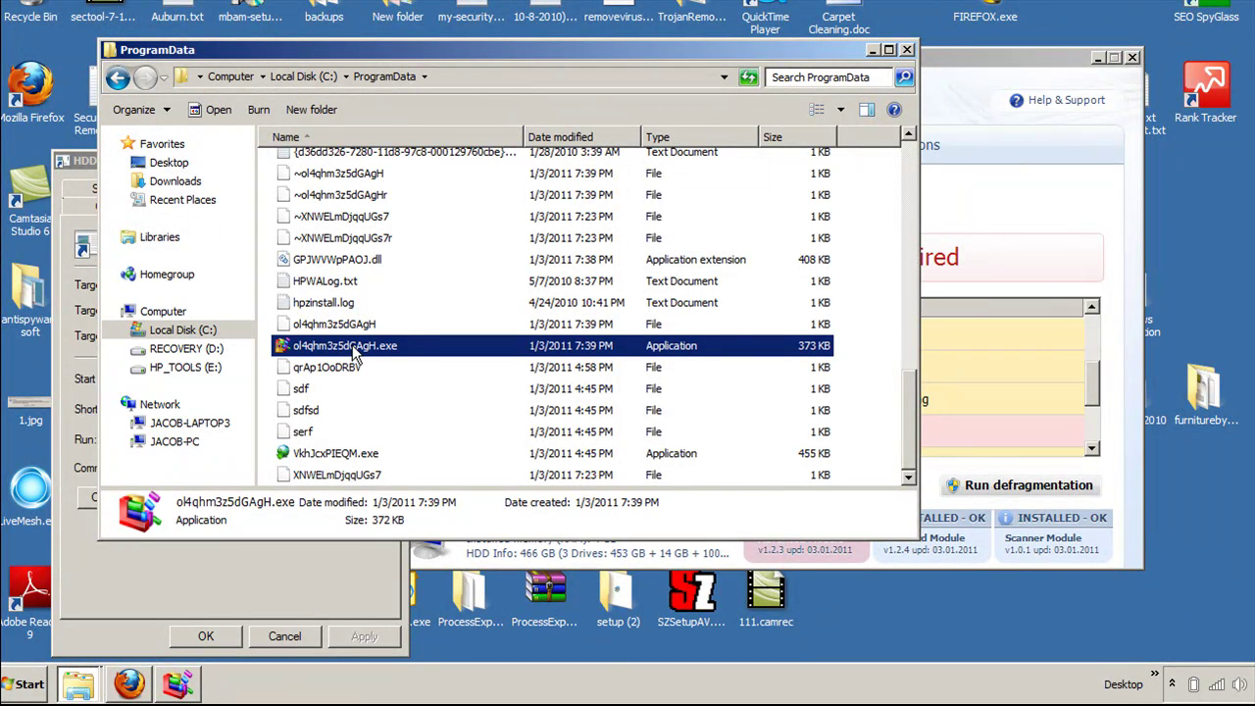
{"action": "right_click", "coordinate": [354, 353]}
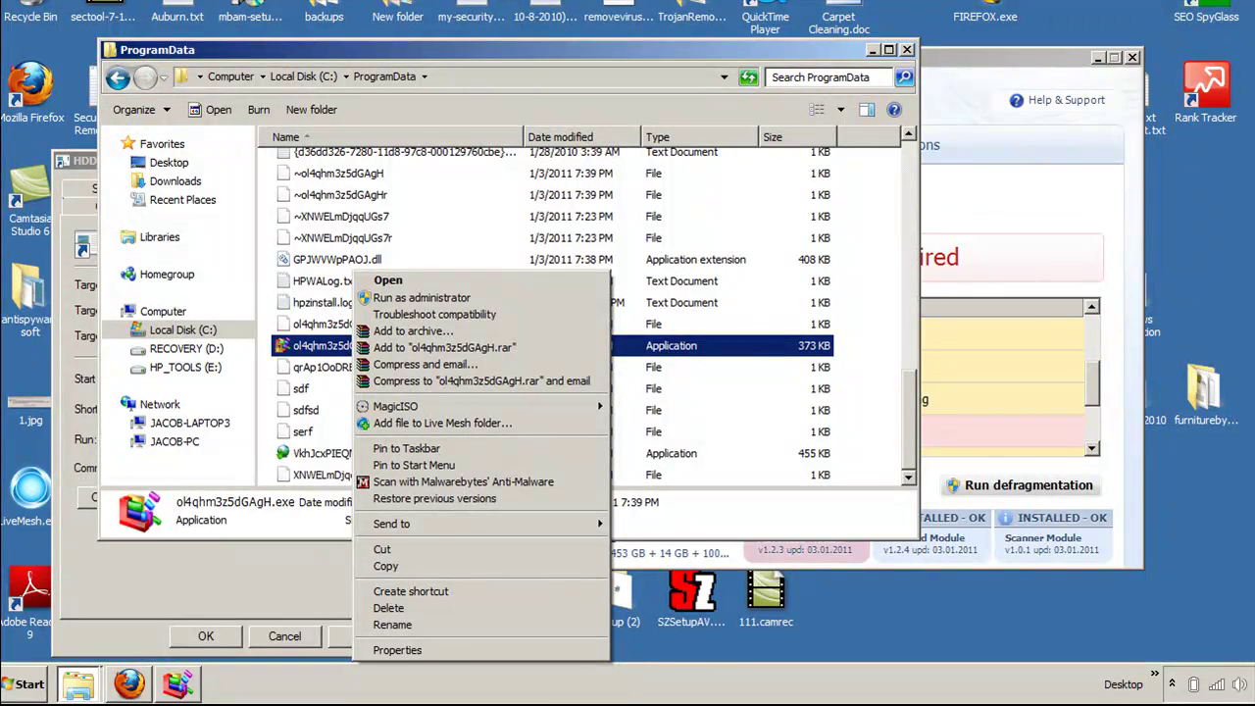
{"action": "left_click", "coordinate": [485, 54]}
{"action": "left_click_drag", "start_coordinate": [486, 54], "coordinate": [775, 45]}
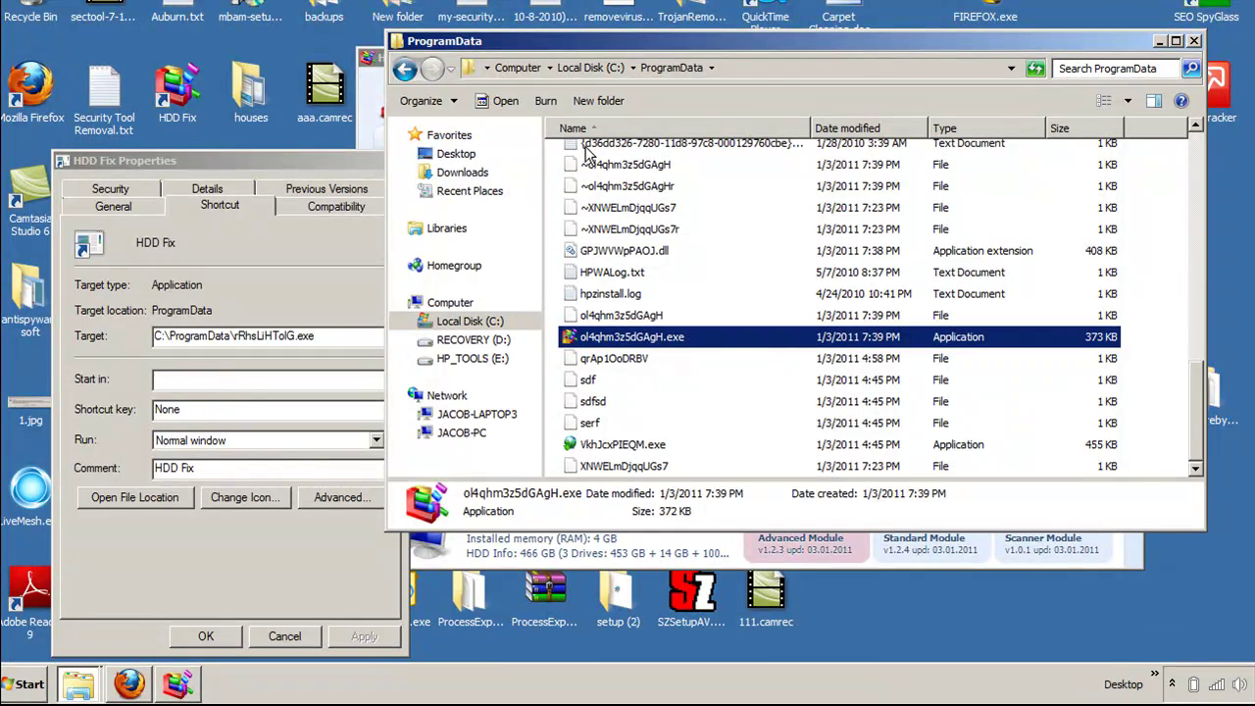
- Open the desktop HDD Fix shortcut's properties, showing target C:\ProgramData\XNWELmDjqqUGs7.exe, and reposition it
{"action": "left_click", "coordinate": [289, 338]}
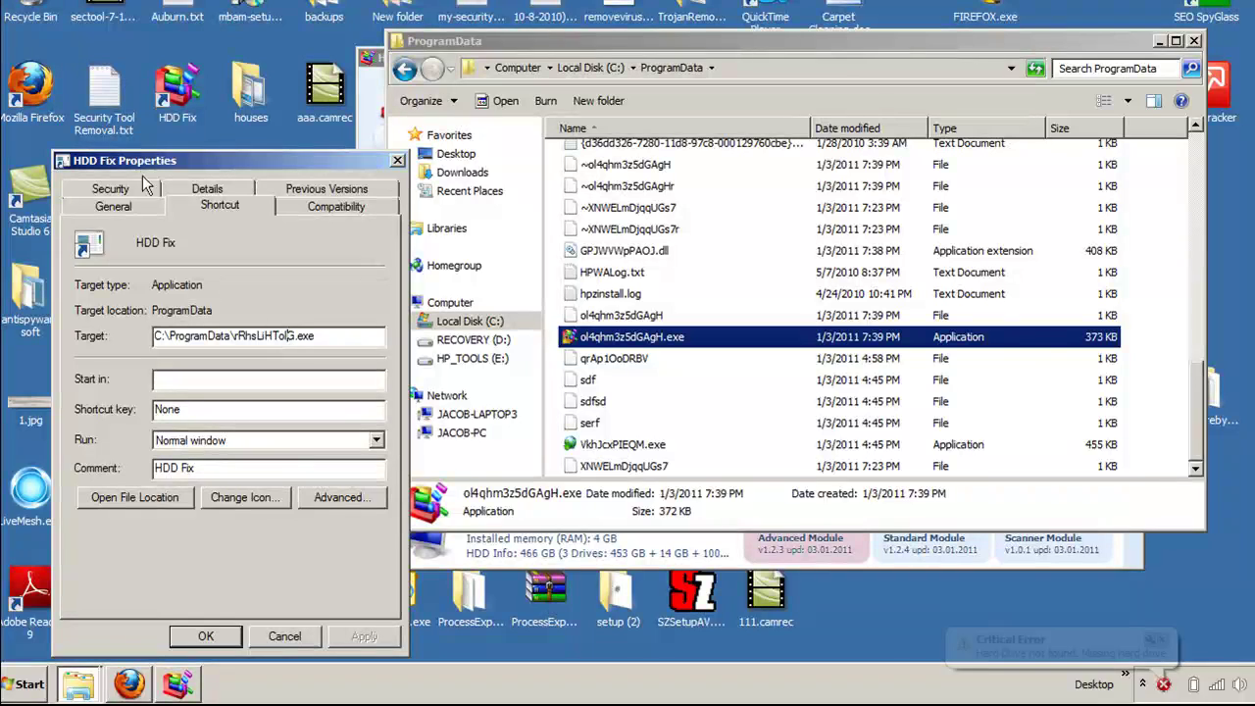
{"action": "right_click", "coordinate": [186, 94]}
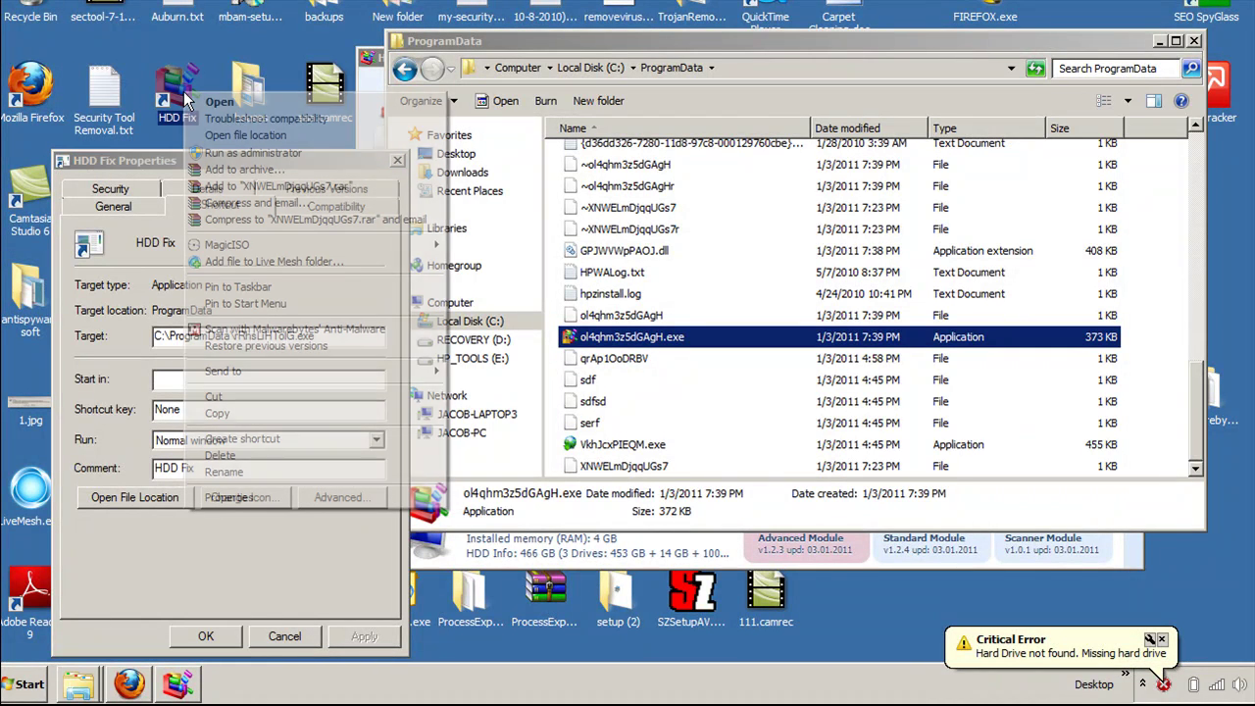
{"action": "left_click", "coordinate": [239, 498]}
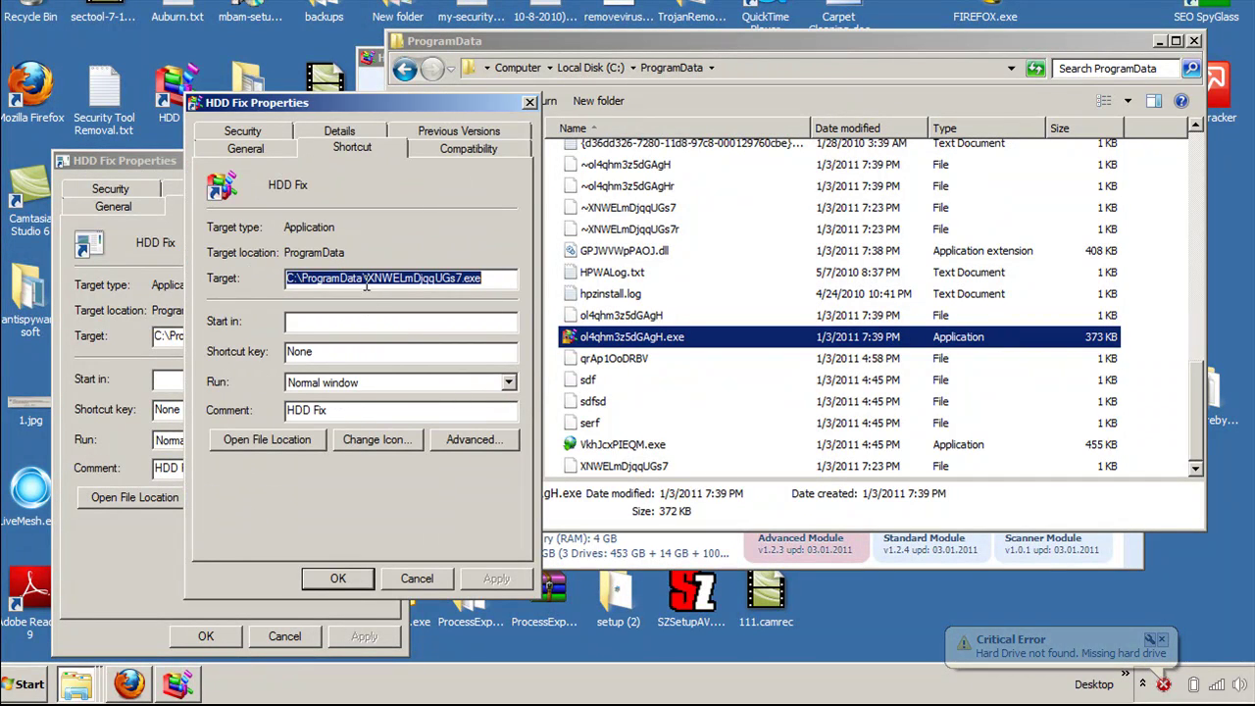
{"action": "left_click_drag", "start_coordinate": [368, 278], "coordinate": [401, 278]}
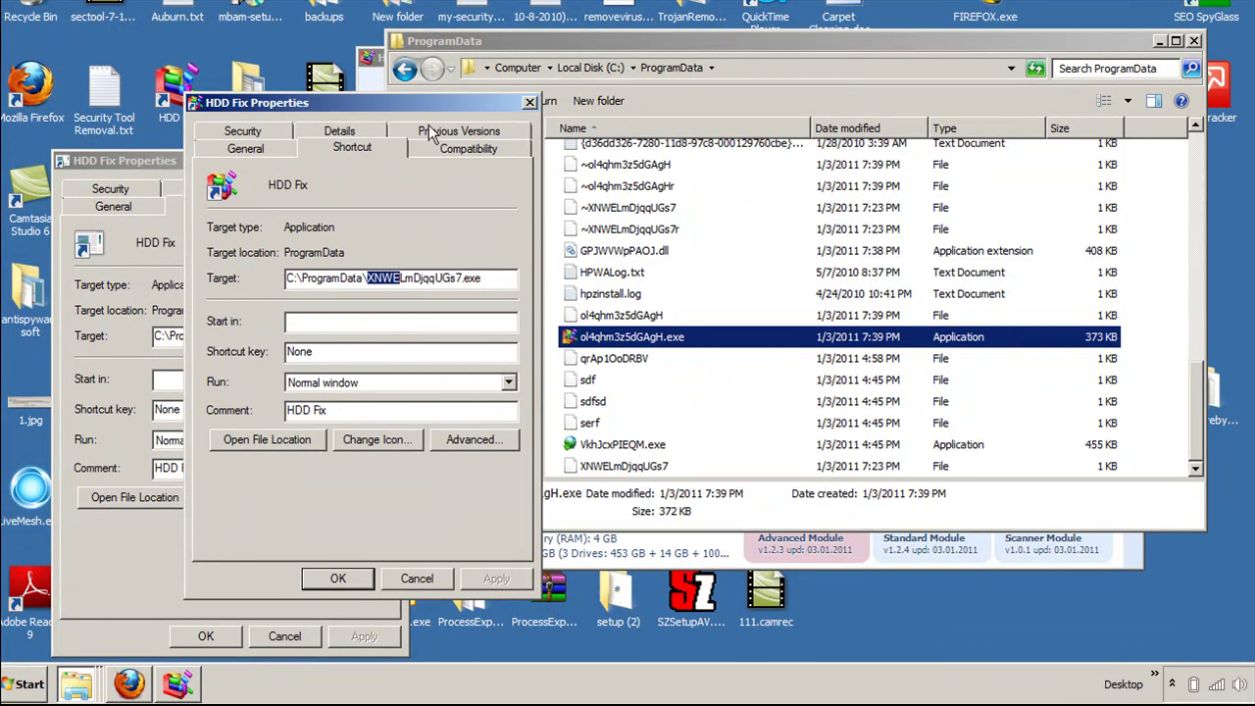
{"action": "left_click_drag", "start_coordinate": [439, 102], "coordinate": [625, 155]}
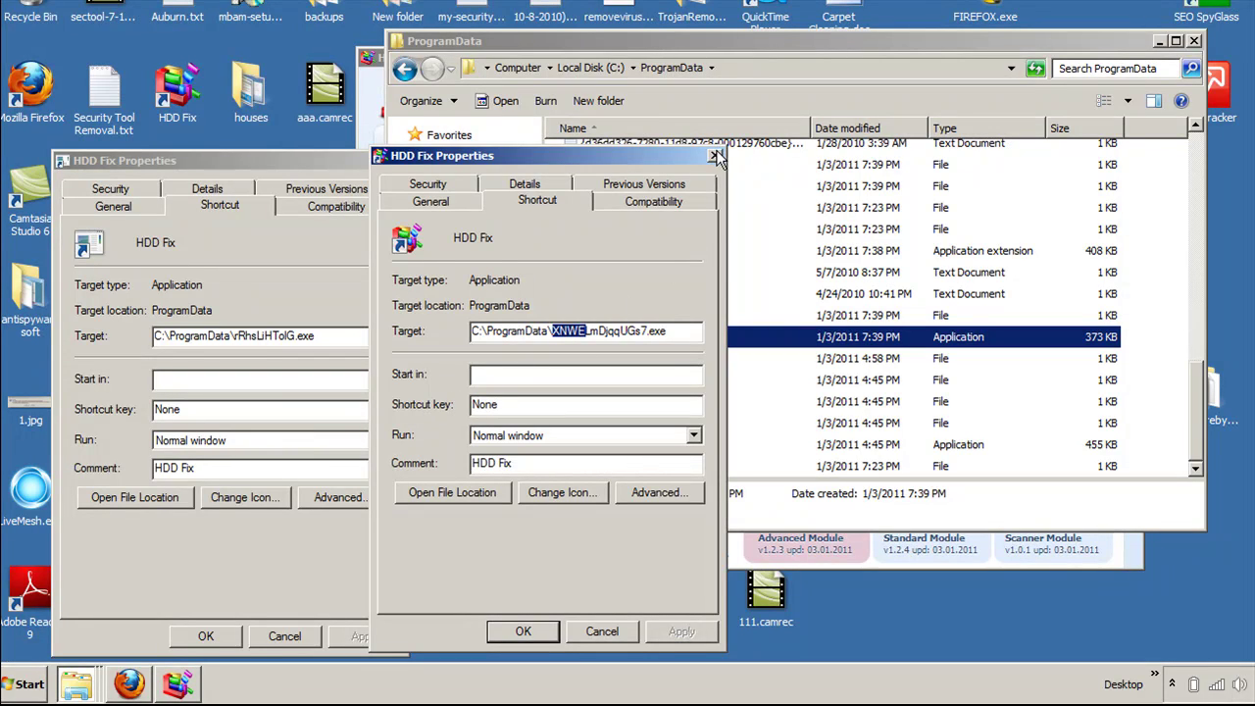
{"action": "left_click_drag", "start_coordinate": [717, 159], "coordinate": [423, 88]}
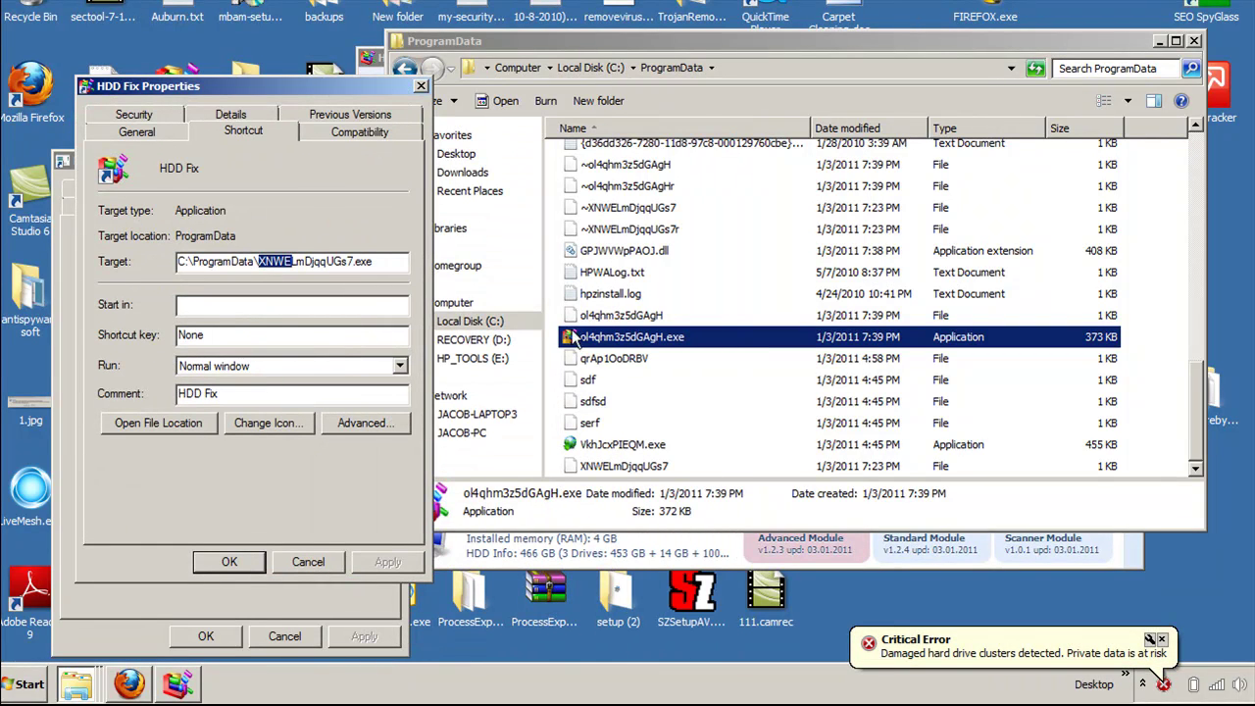
- Rename ol4qhm3z5dGAgH.exe to asdgh.exe in ProgramData
{"action": "left_click", "coordinate": [613, 340]}
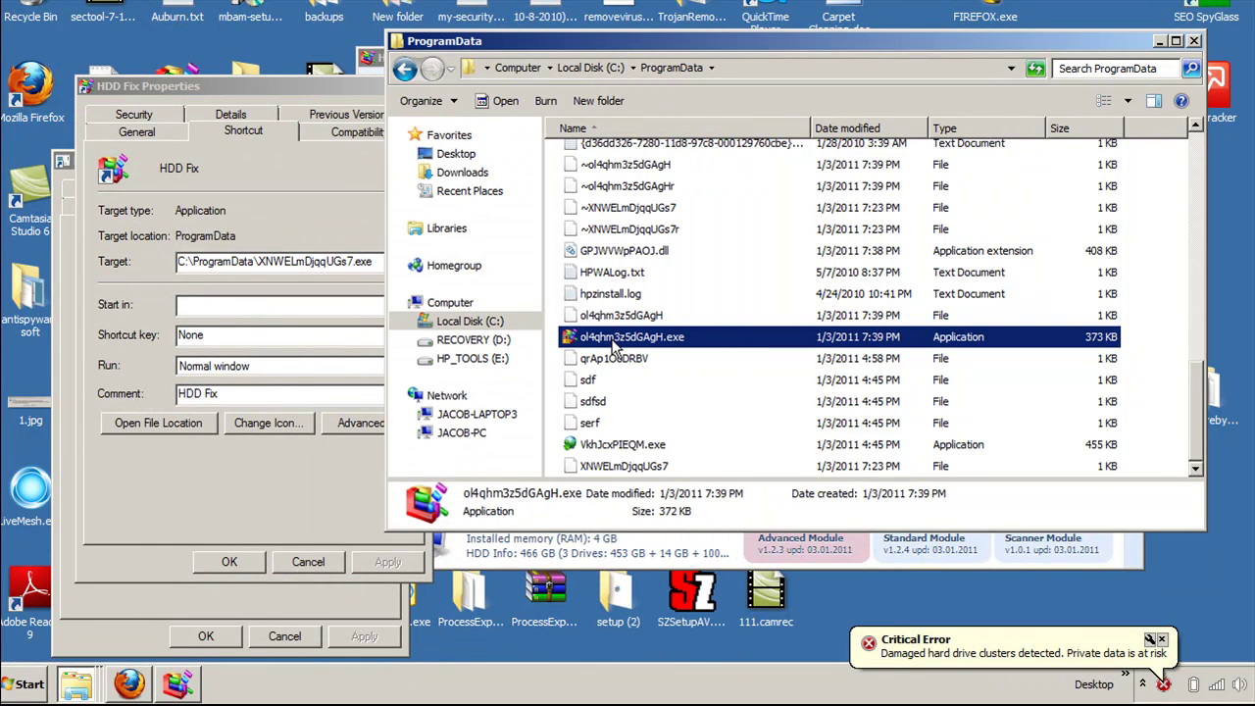
{"action": "left_click", "coordinate": [614, 339]}
{"action": "type", "text": "asdgh"}
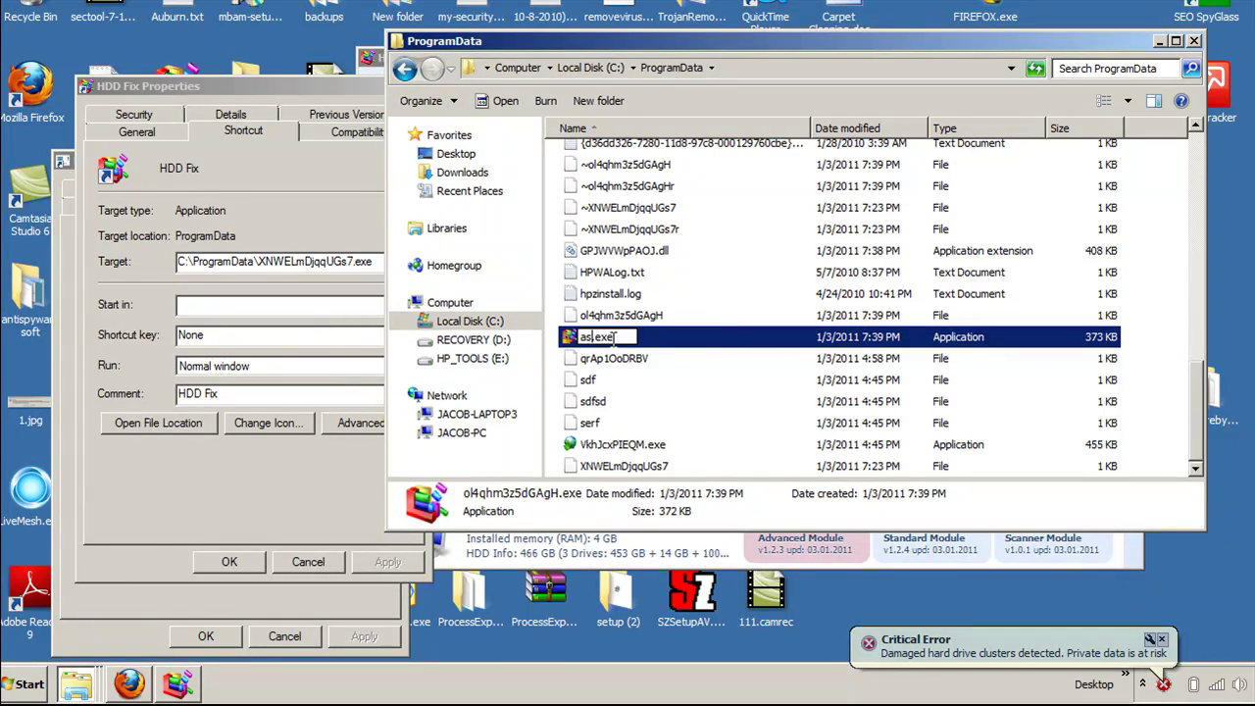
{"action": "left_click", "coordinate": [626, 319]}
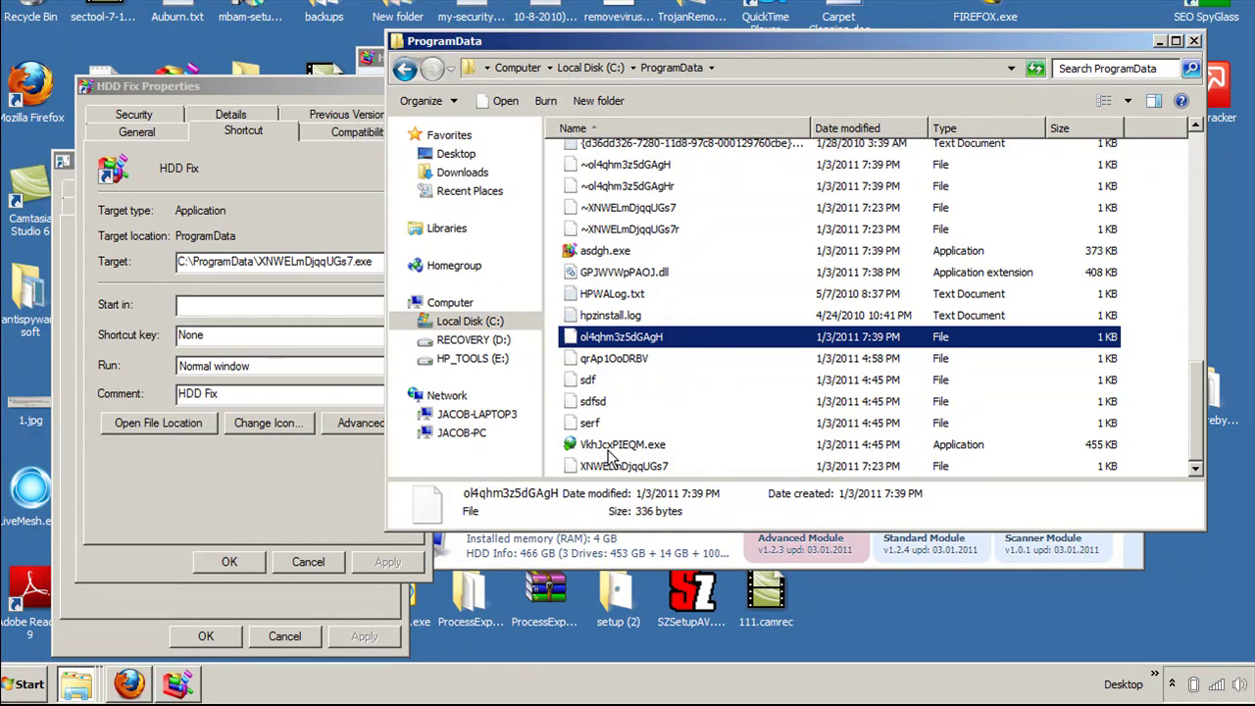
- Rename VkhJcxPIEQM.exe to sdfh.exe and XNWELmDjqqUGs7 to asdf
{"action": "left_click", "coordinate": [608, 447]}
{"action": "right_click", "coordinate": [609, 447]}
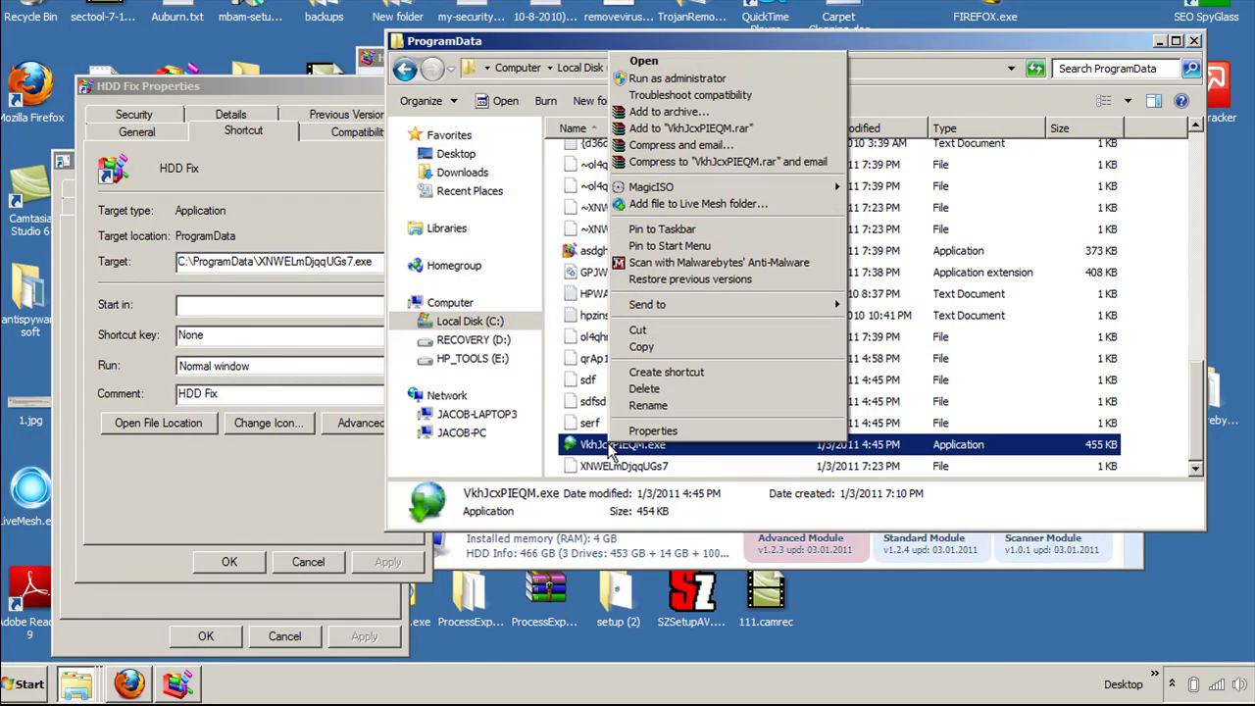
{"action": "left_click", "coordinate": [642, 406]}
{"action": "type", "text": "sdfh"}
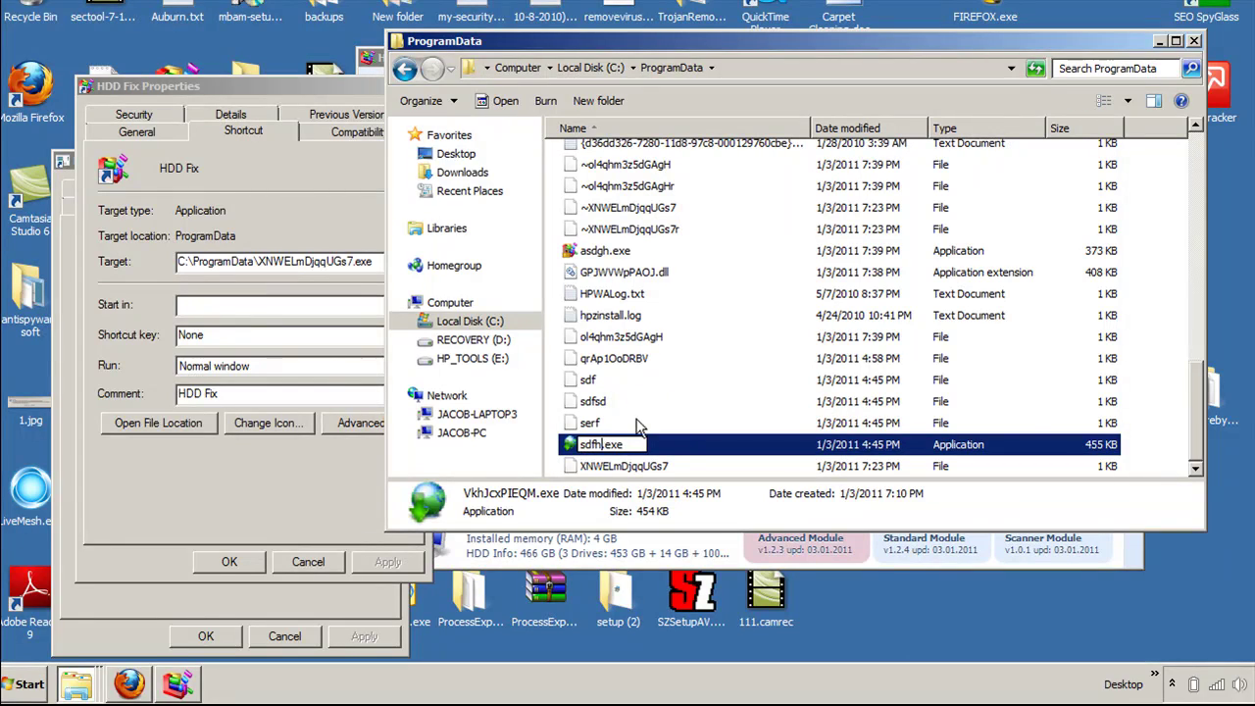
{"action": "left_click", "coordinate": [612, 467]}
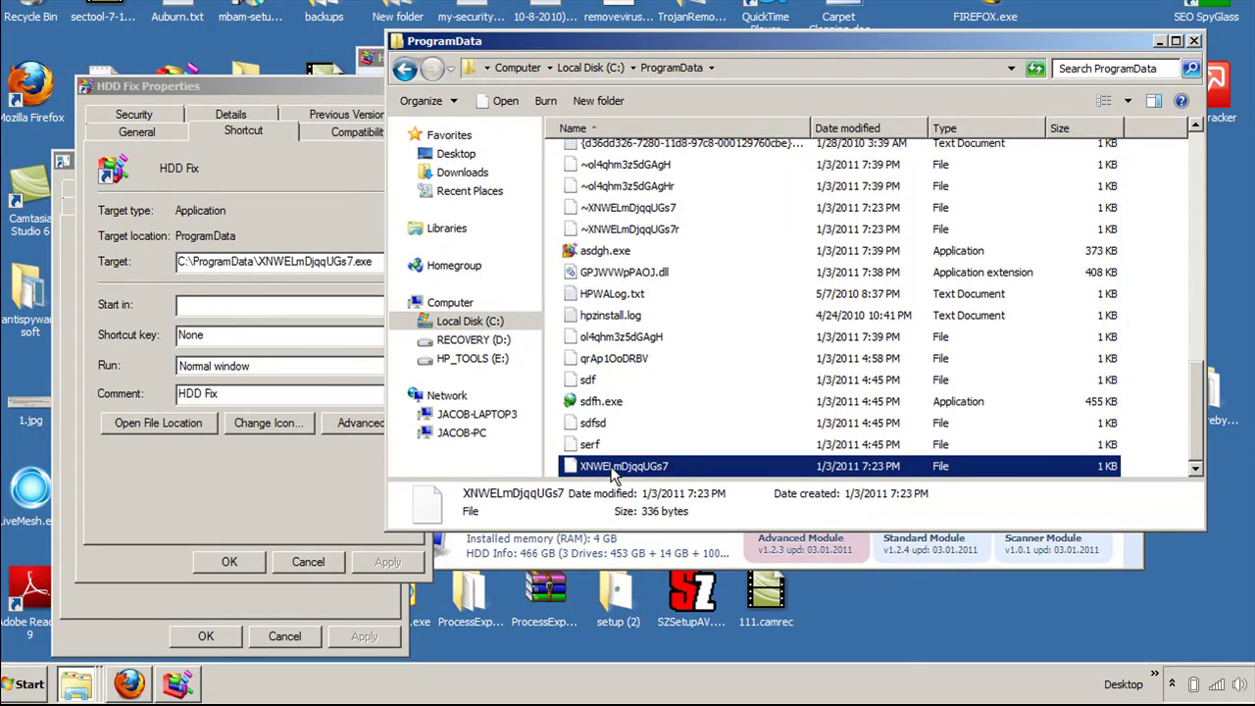
{"action": "left_click", "coordinate": [613, 467]}
{"action": "type", "text": "asdf"}
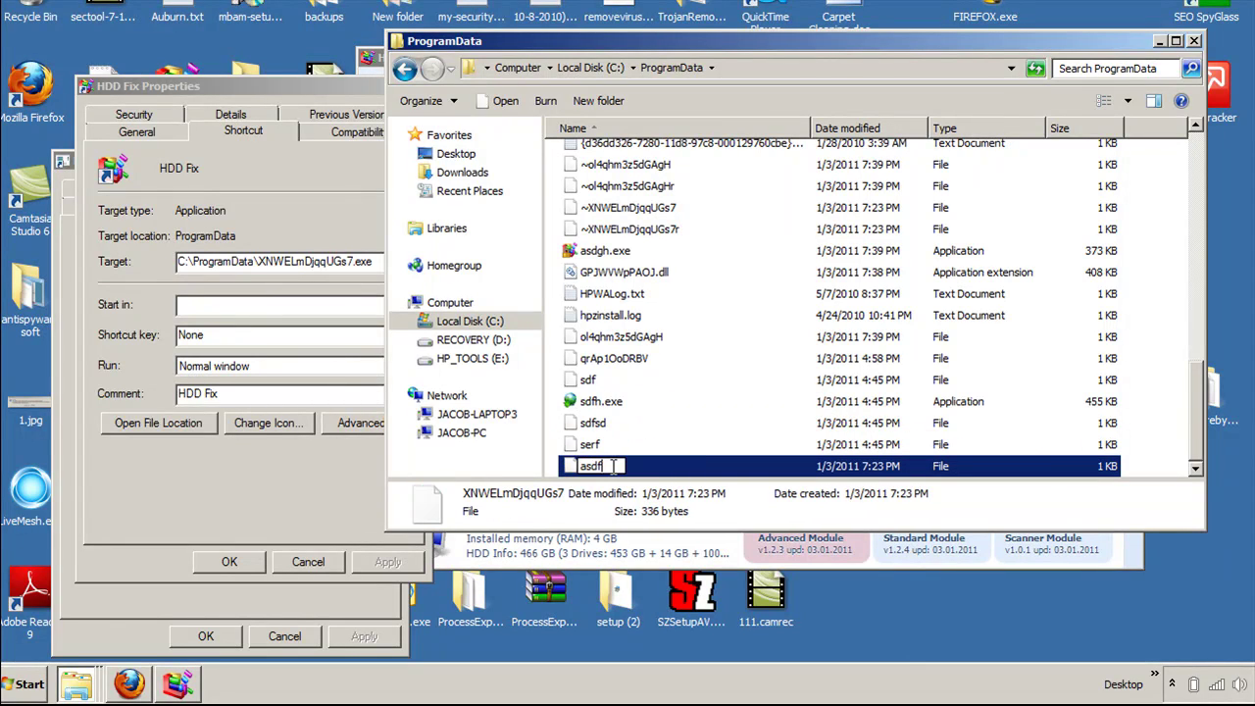
{"action": "left_click", "coordinate": [772, 429]}
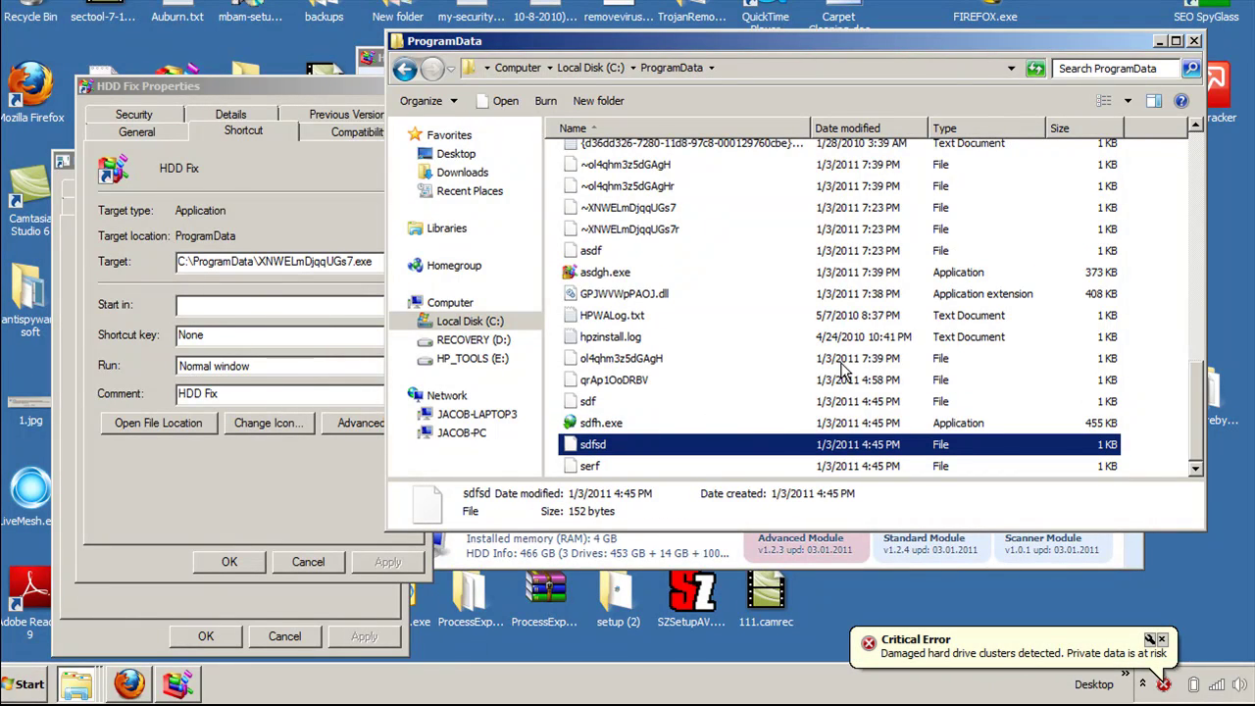
- Select the tilde files from ~ol4qhm3z5dGAgH through ~XNWELmDjqqUGs7r
{"action": "scroll", "coordinate": [852, 380], "scroll_direction": "up", "scroll_amount": 2}
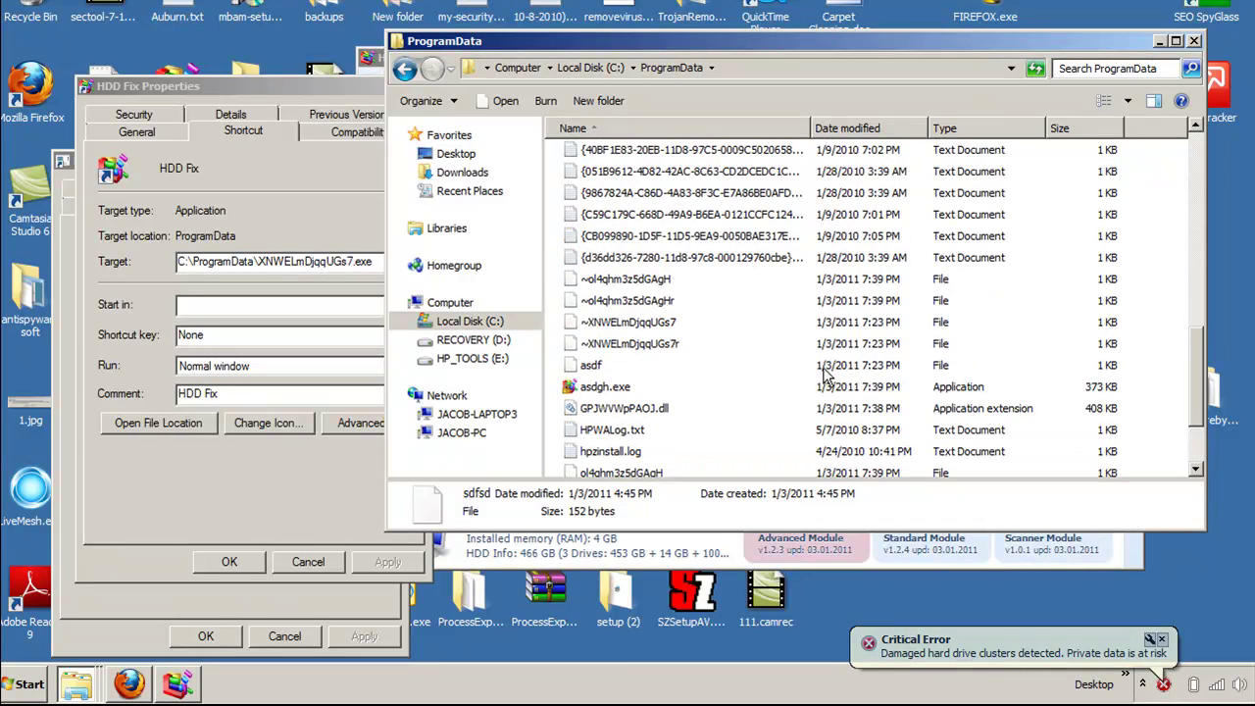
{"action": "mouse_move", "coordinate": [632, 285]}
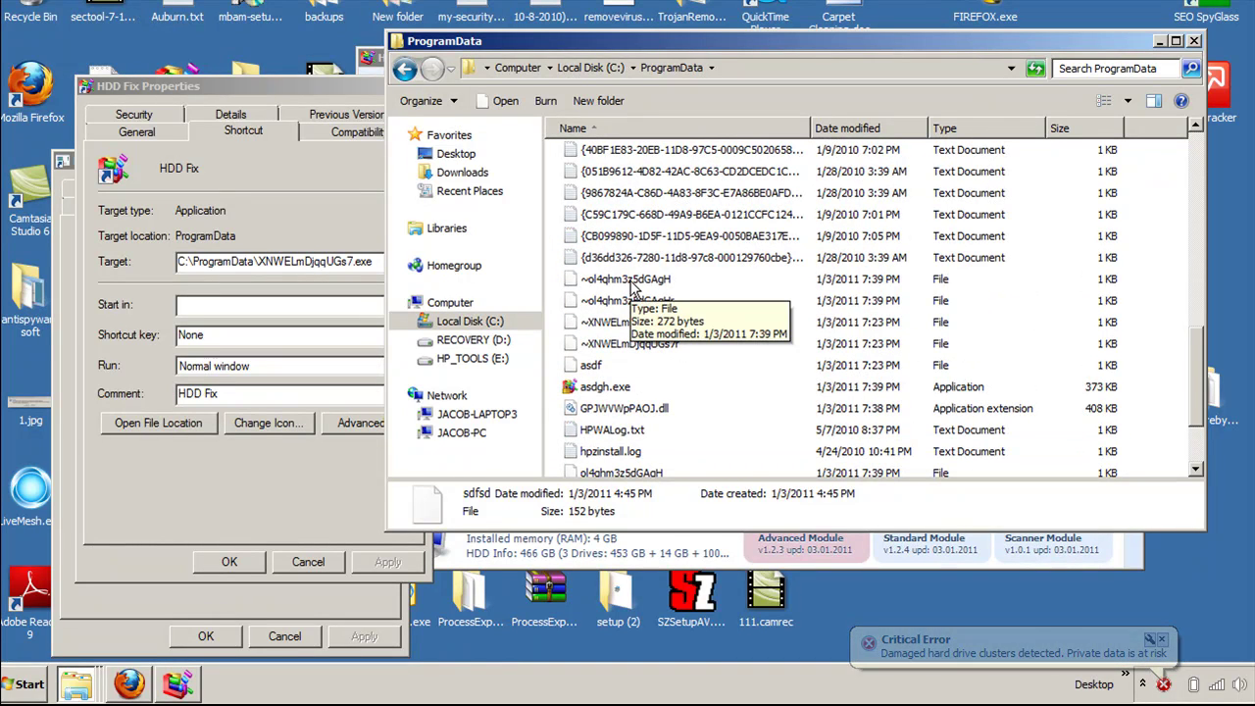
{"action": "left_click", "coordinate": [595, 283]}
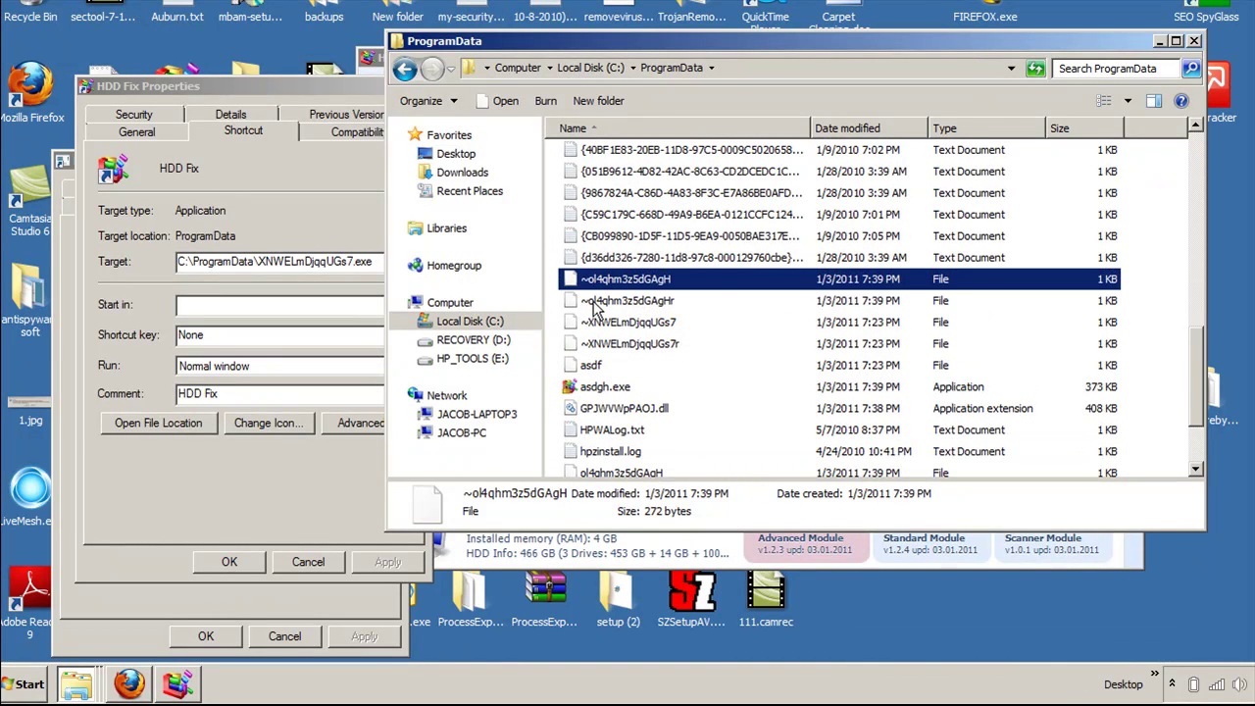
{"action": "left_click", "coordinate": [602, 344], "text": "shift"}
{"action": "right_click", "coordinate": [602, 346]}
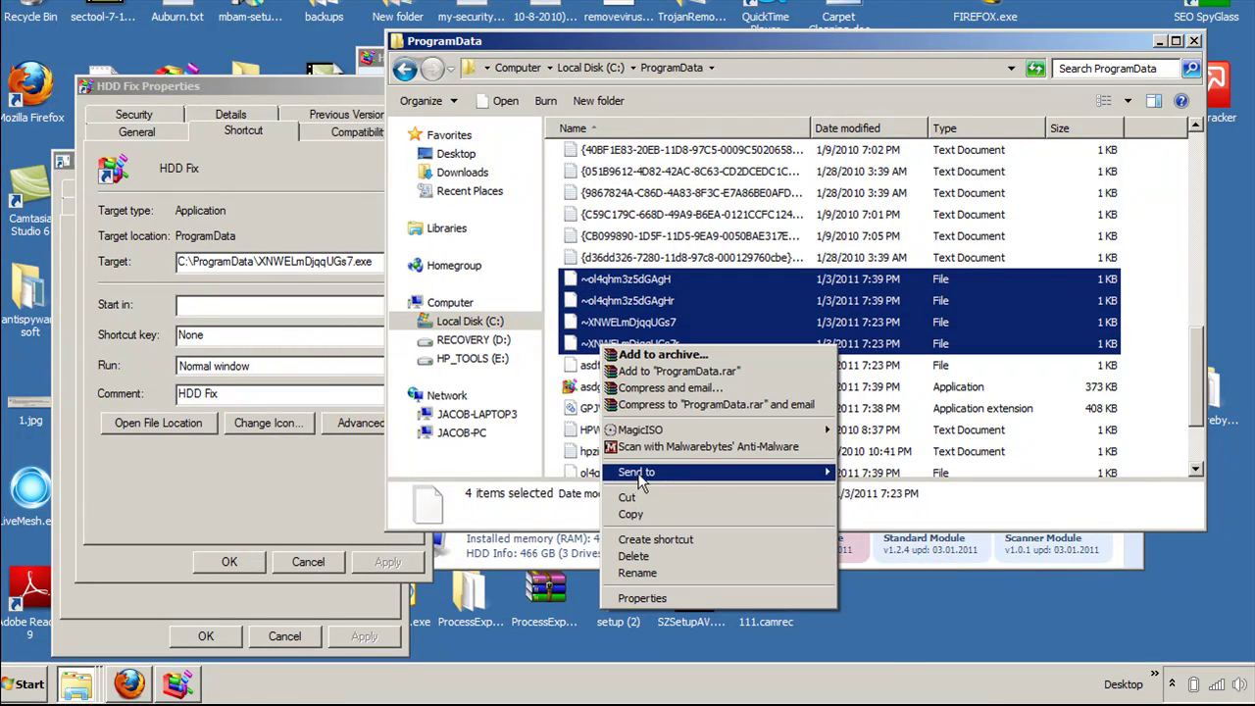
{"action": "left_click", "coordinate": [642, 557]}
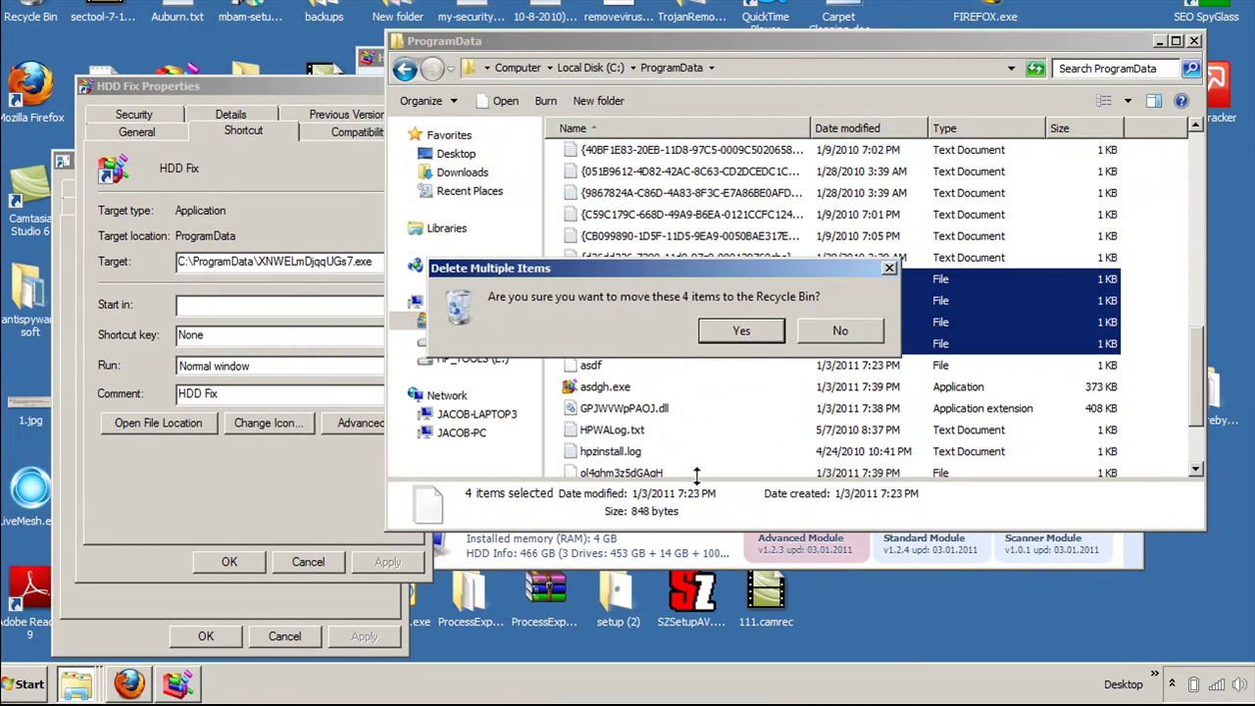
{"action": "left_click", "coordinate": [742, 332]}
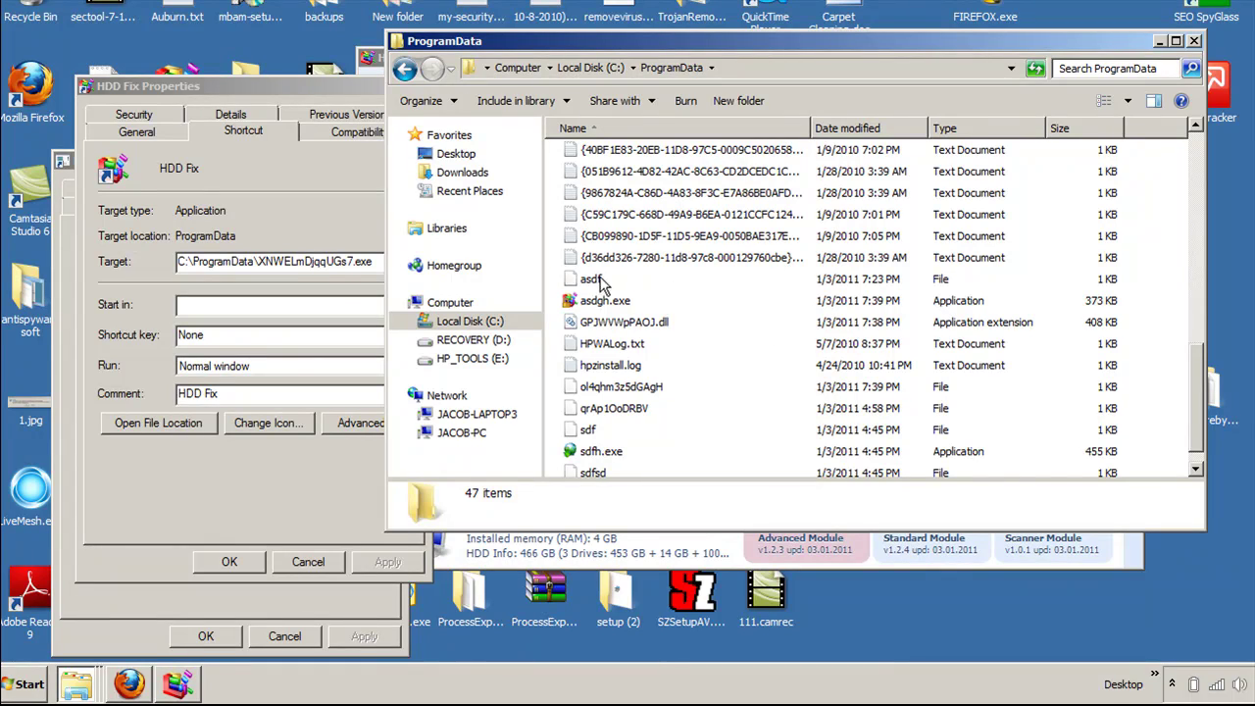
{"action": "left_click", "coordinate": [733, 73]}
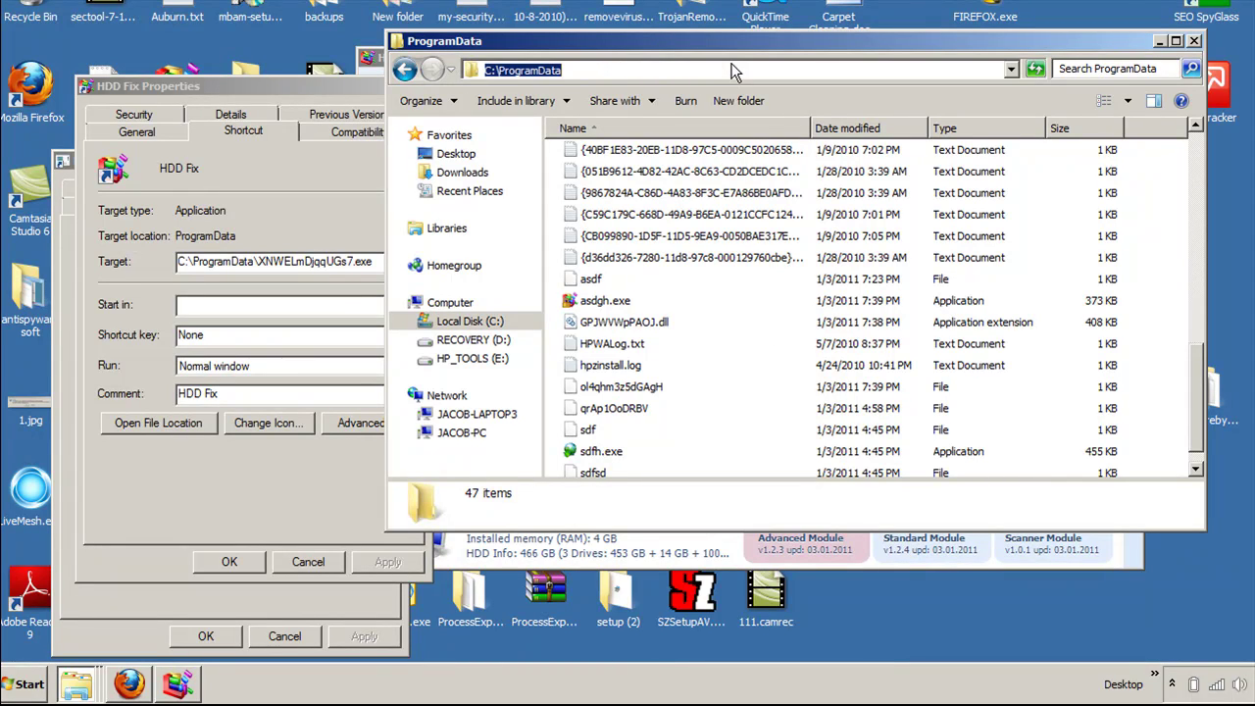
{"action": "left_click", "coordinate": [659, 74]}
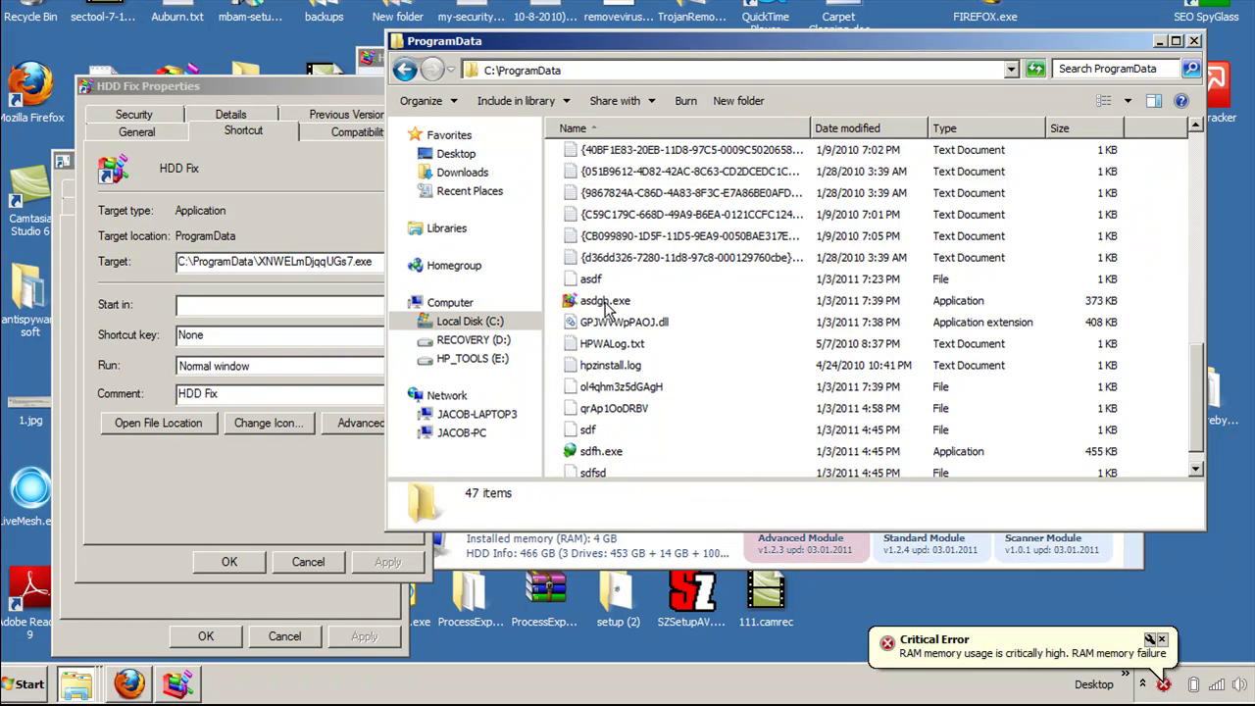
{"action": "left_click", "coordinate": [606, 309]}
{"action": "right_click", "coordinate": [607, 309]}
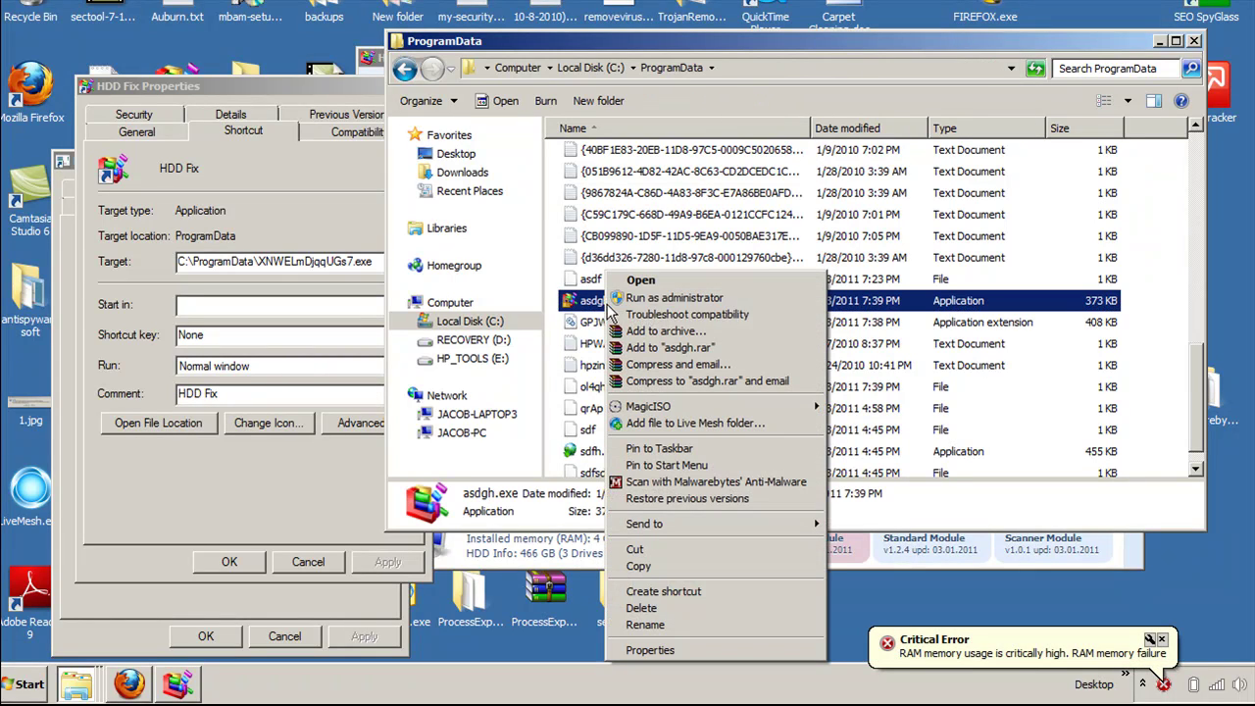
{"action": "left_click", "coordinate": [642, 610]}
{"action": "left_click", "coordinate": [743, 393]}
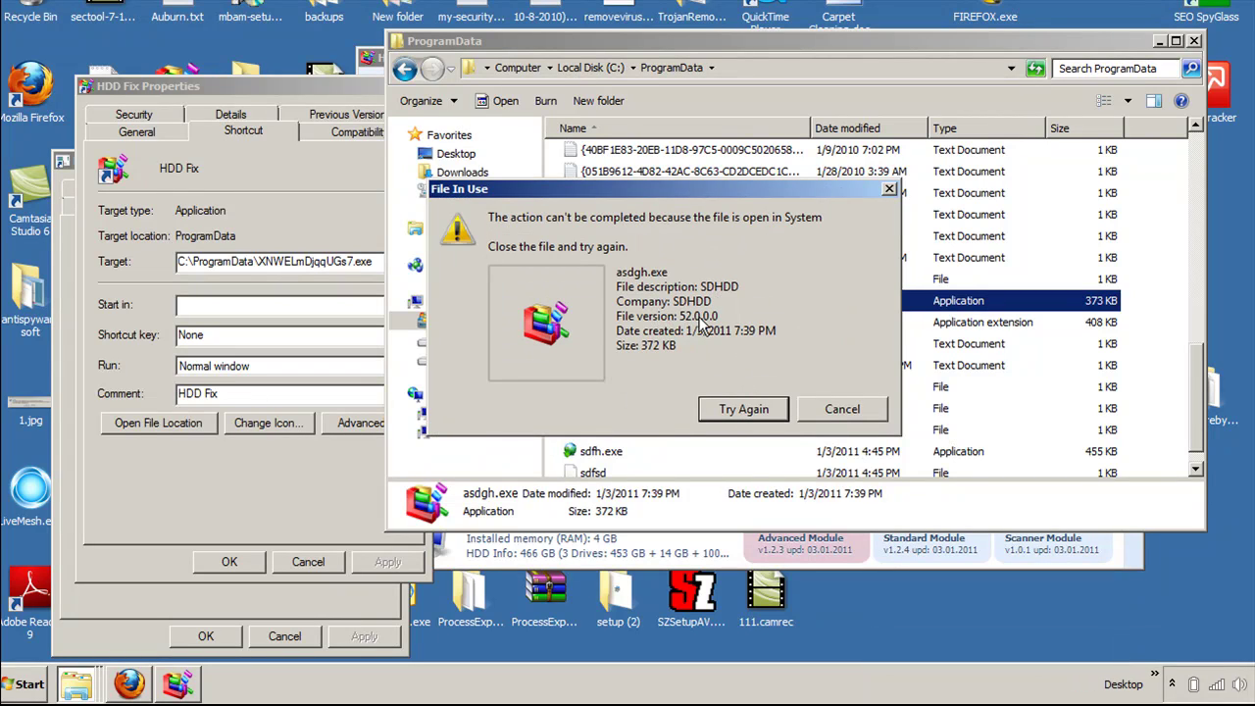
{"action": "left_click", "coordinate": [833, 406]}
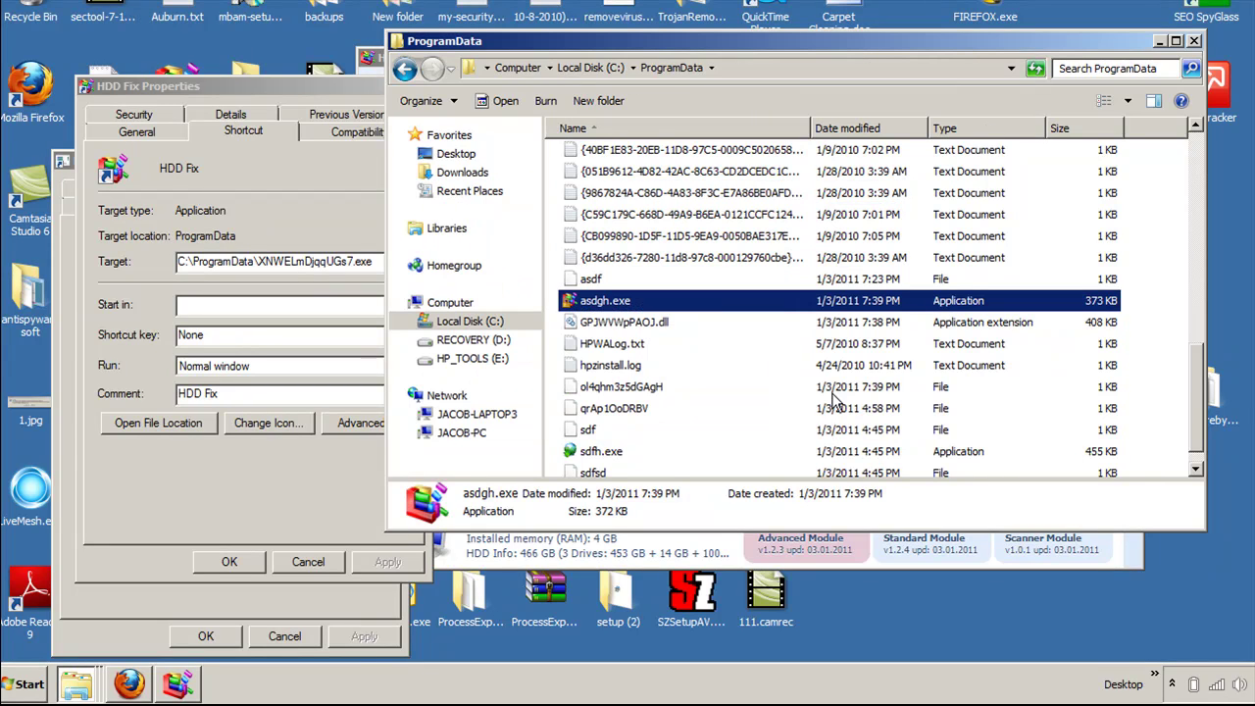
- Minimize the ProgramData window, close HDD Fix, and close both HDD Fix Properties dialogs
{"action": "left_click", "coordinate": [1159, 44]}
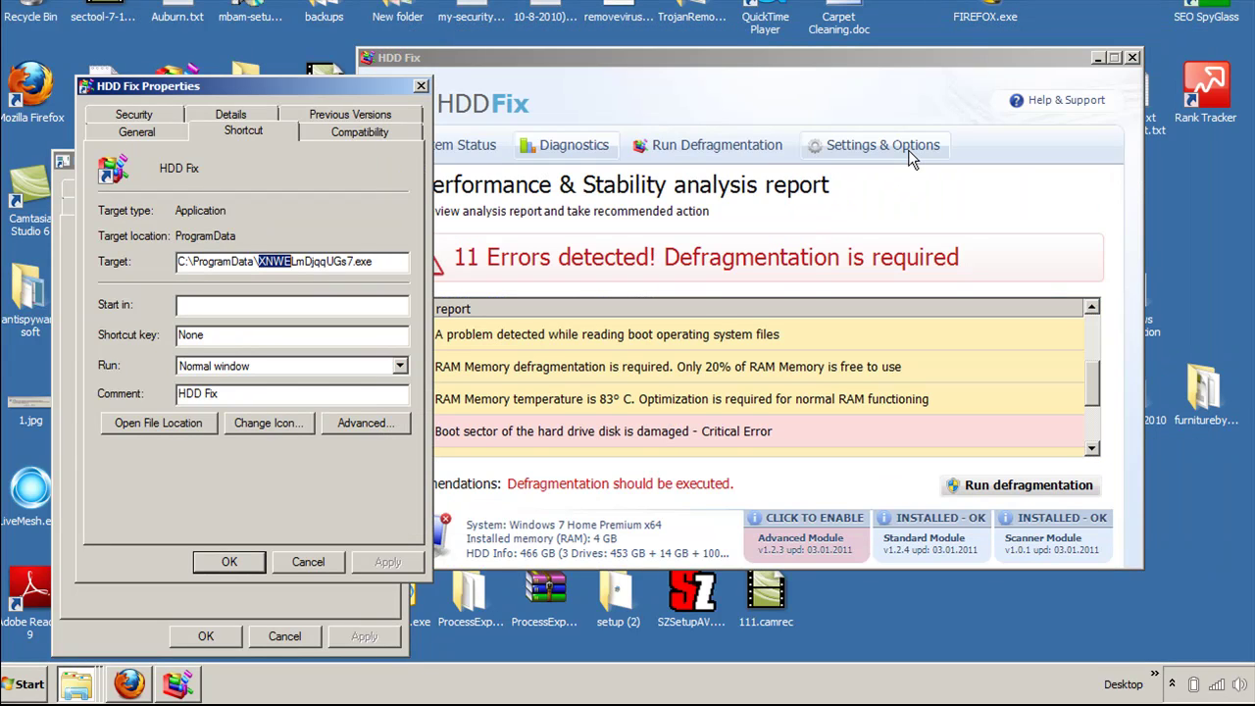
{"action": "left_click", "coordinate": [843, 59]}
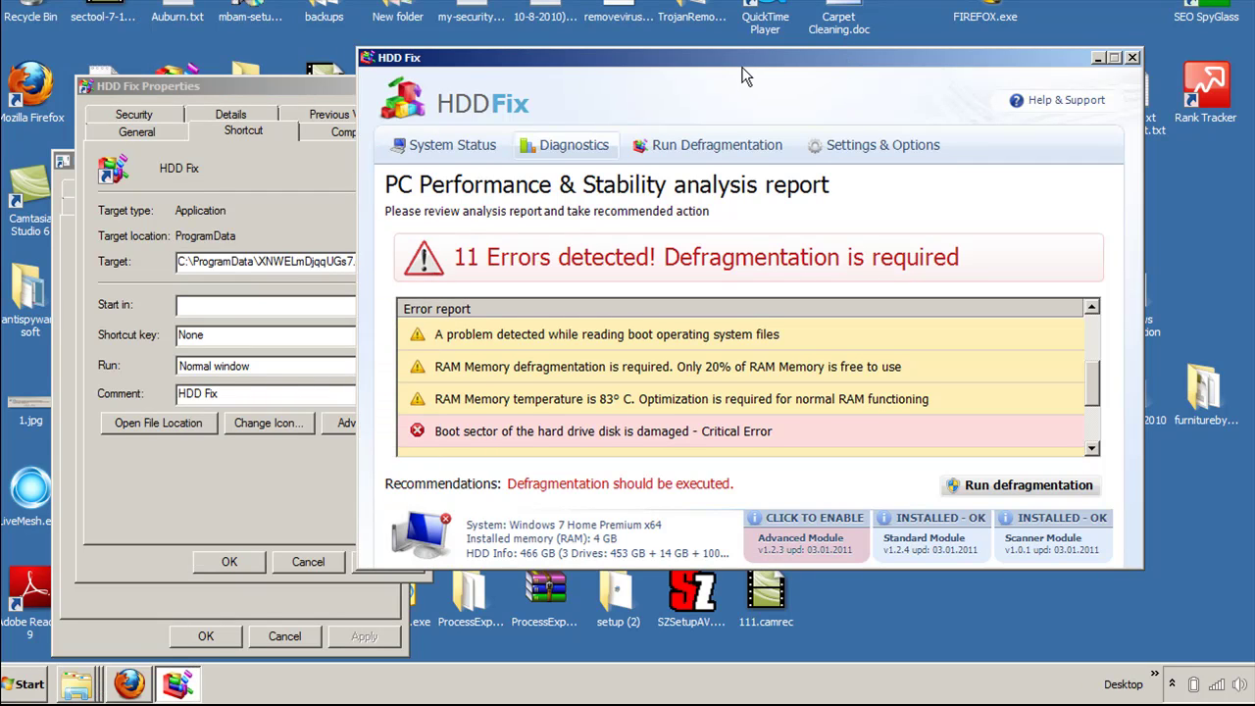
{"action": "left_click_drag", "start_coordinate": [742, 76], "coordinate": [663, 87]}
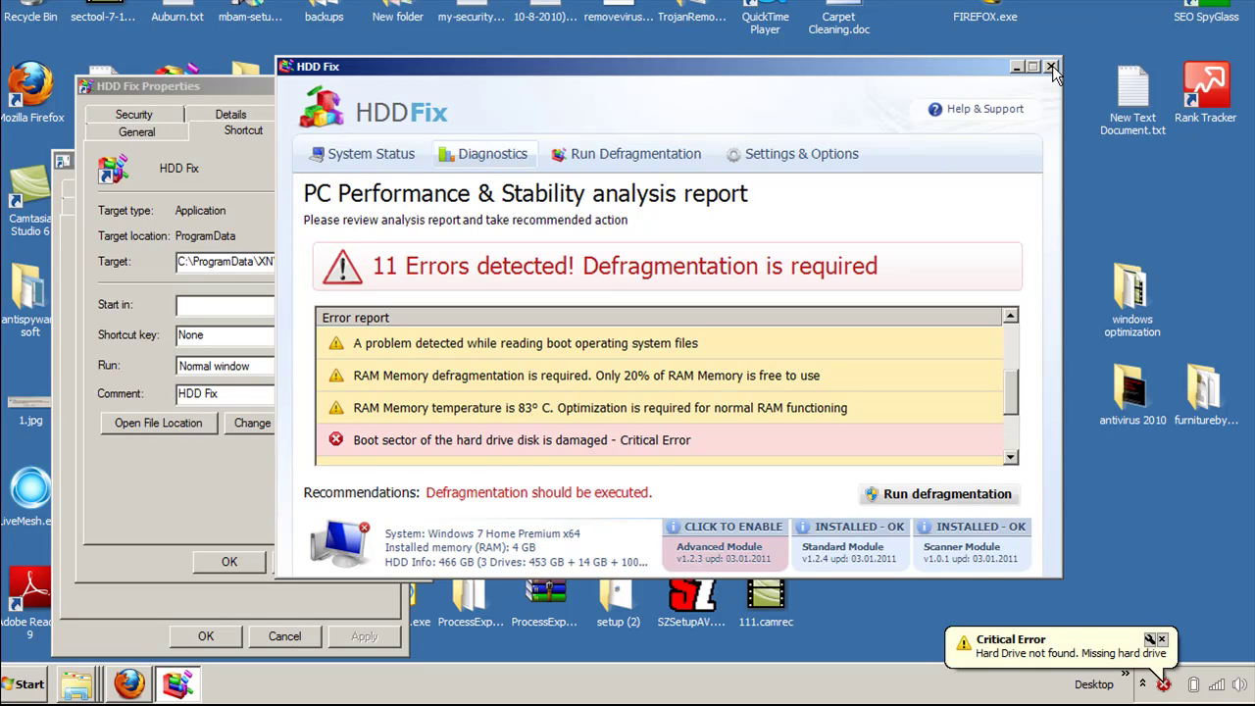
{"action": "left_click_drag", "start_coordinate": [529, 78], "coordinate": [595, 102]}
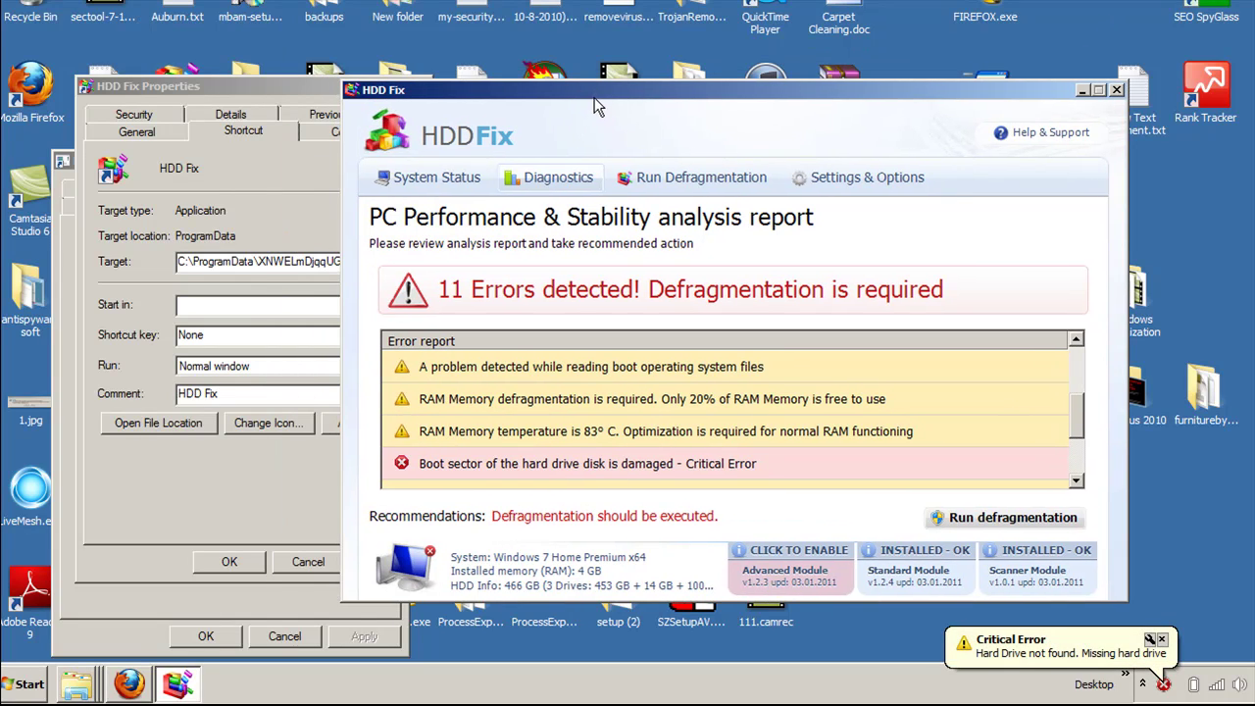
{"action": "left_click", "coordinate": [1116, 89]}
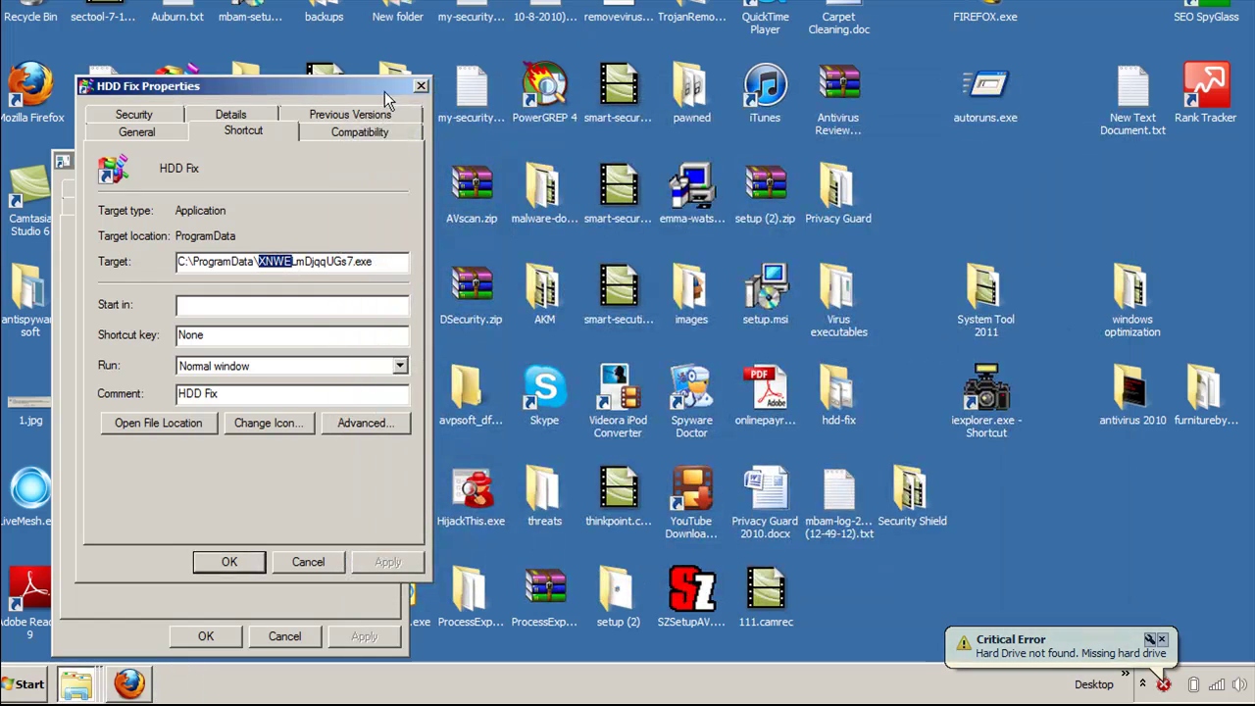
{"action": "left_click", "coordinate": [421, 87]}
{"action": "left_click", "coordinate": [398, 161]}
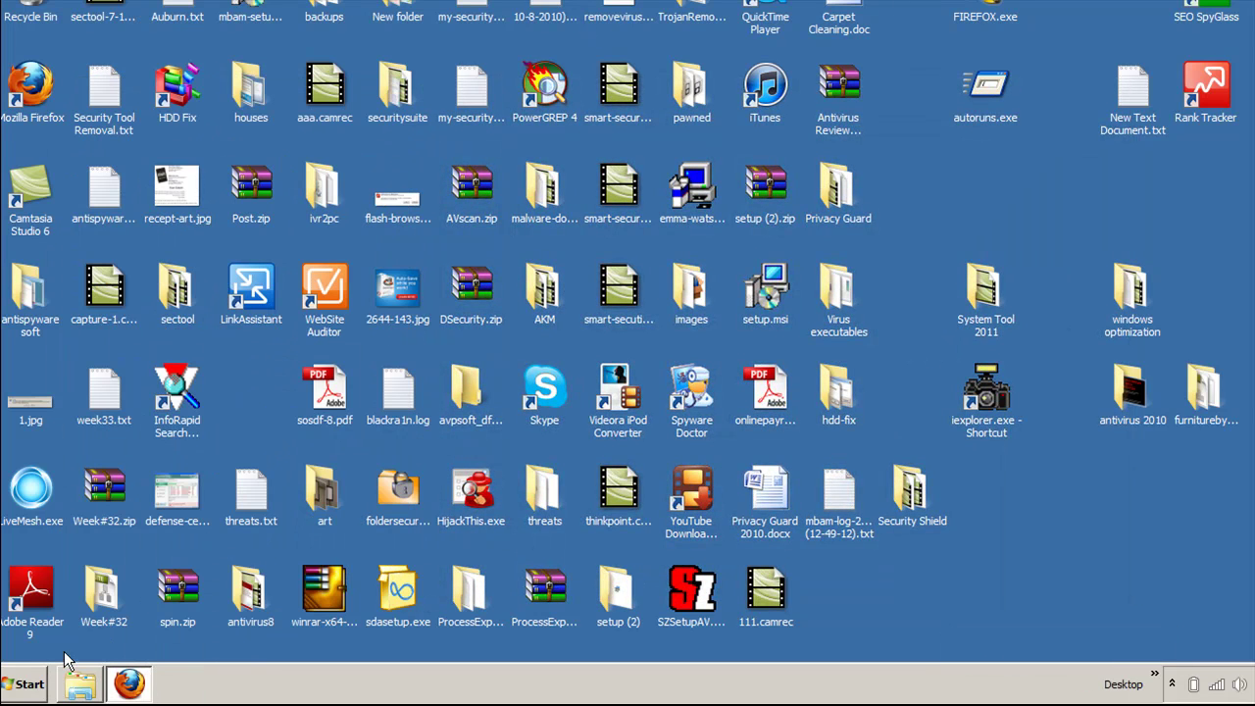
- Launch Registry Editor via a Start search for 'reged', then enlarge and reposition it
{"action": "left_click", "coordinate": [21, 684]}
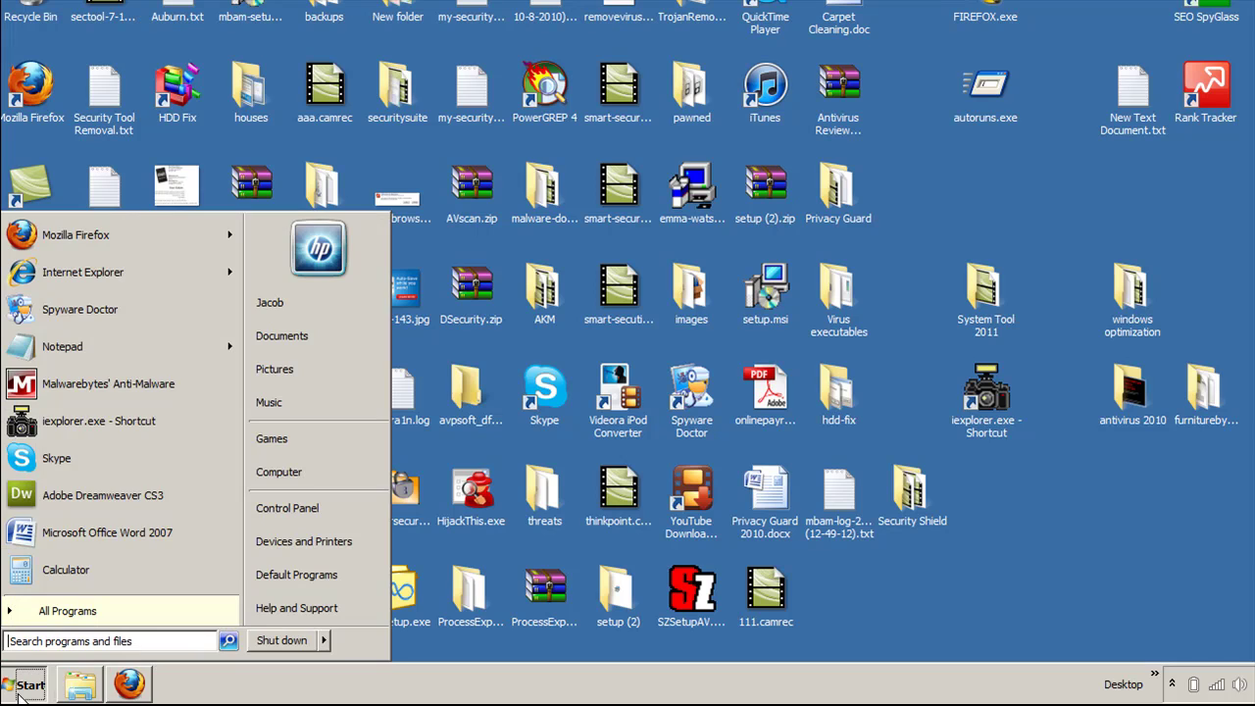
{"action": "left_click", "coordinate": [78, 640]}
{"action": "type", "text": "regedit"}
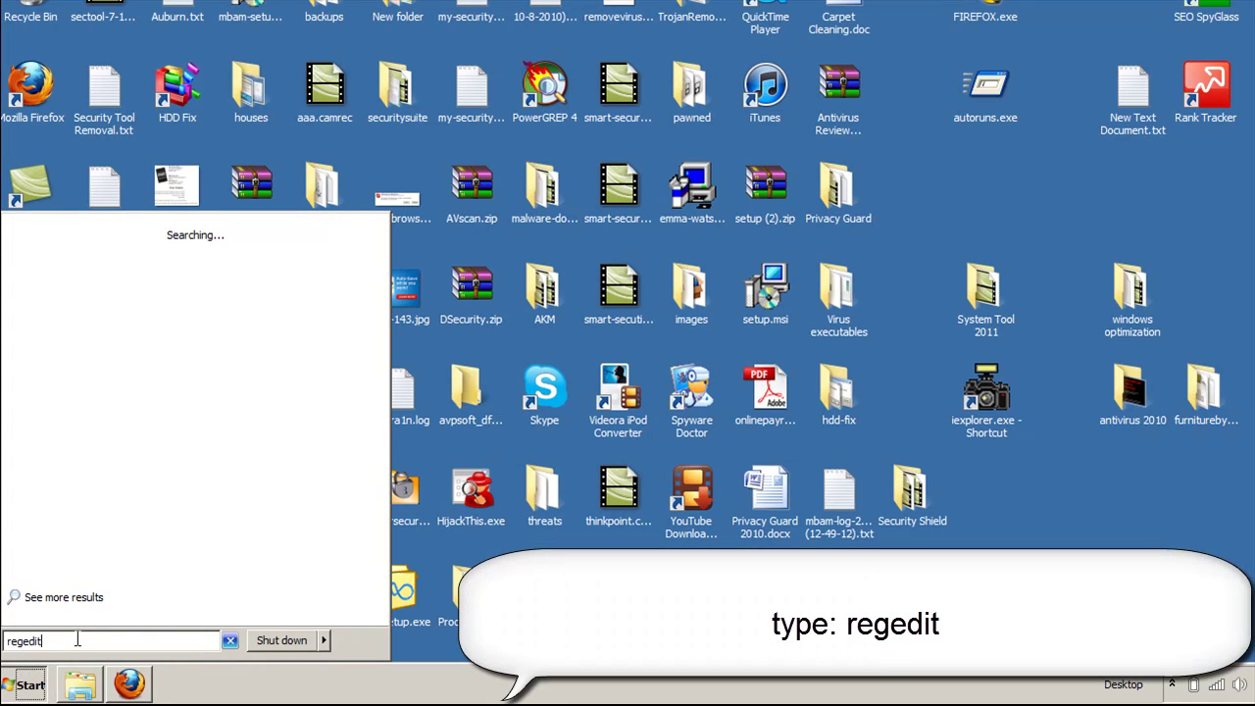
{"action": "key", "text": "Return"}
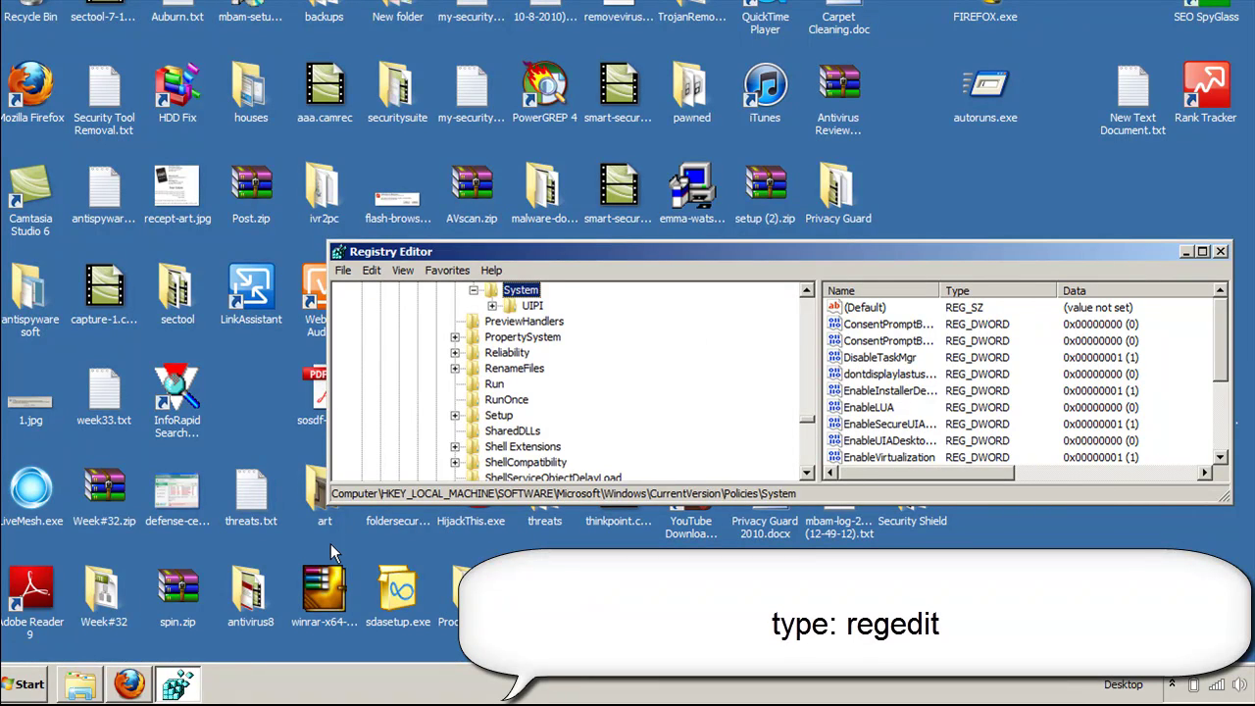
{"action": "left_click_drag", "start_coordinate": [326, 501], "coordinate": [226, 632]}
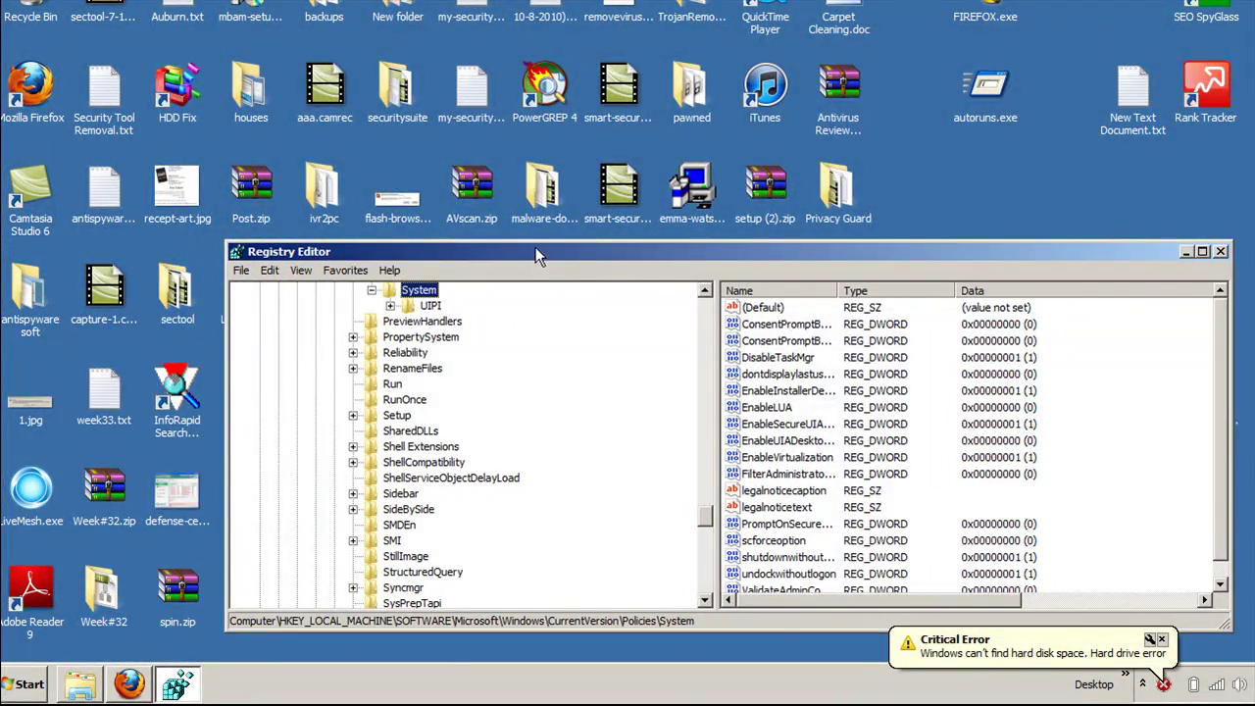
{"action": "left_click_drag", "start_coordinate": [535, 255], "coordinate": [519, 102]}
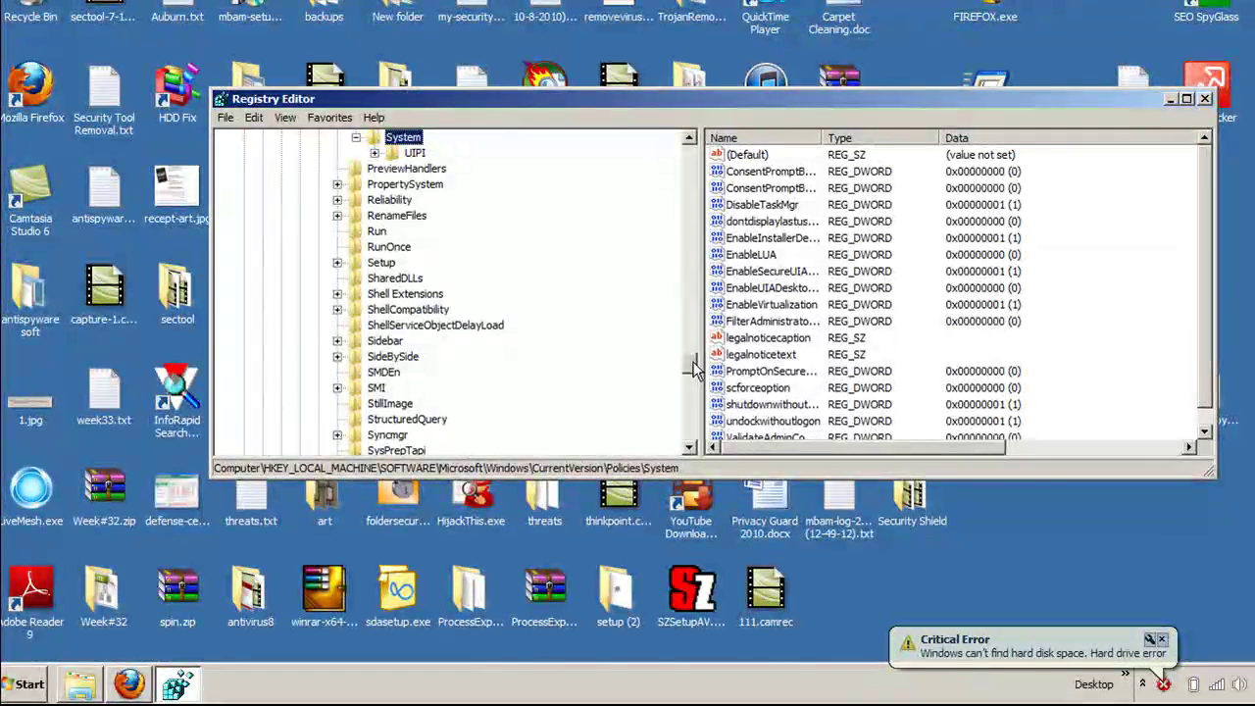
{"action": "left_click_drag", "start_coordinate": [693, 368], "coordinate": [691, 134]}
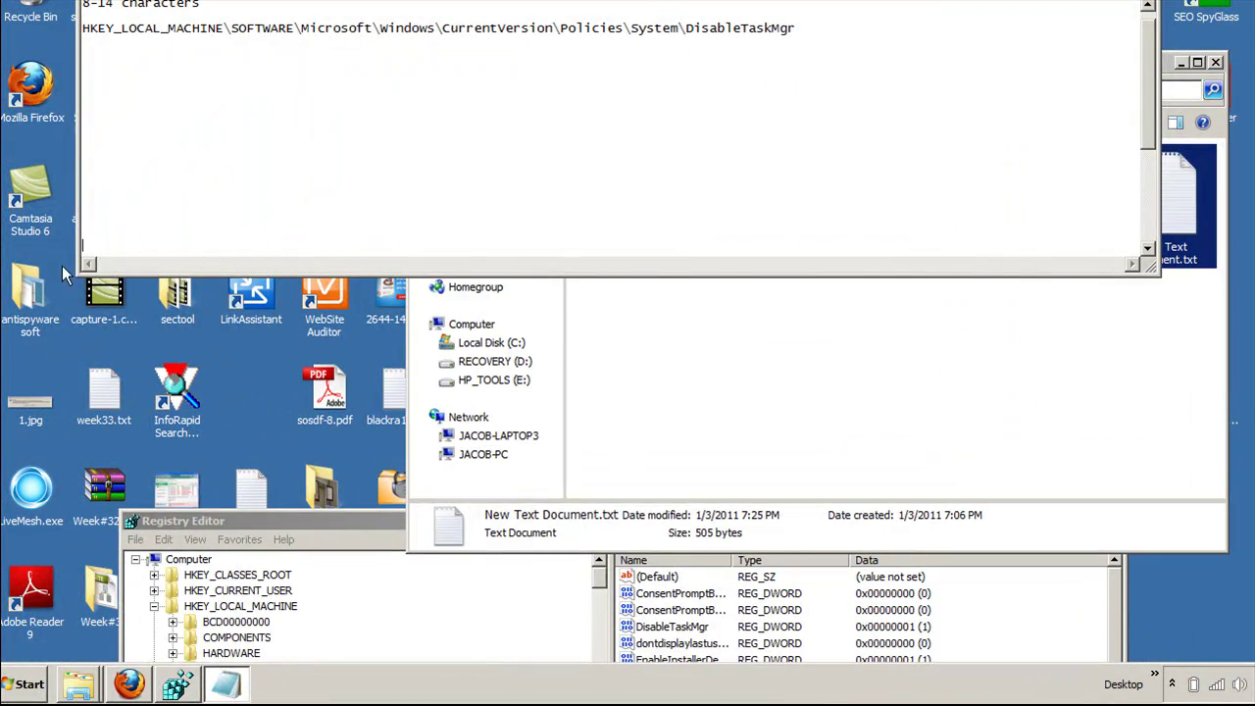
- Change DisableTaskMgr's value data from 1 to 0 and confirm
{"action": "left_click_drag", "start_coordinate": [332, 519], "coordinate": [279, 74]}
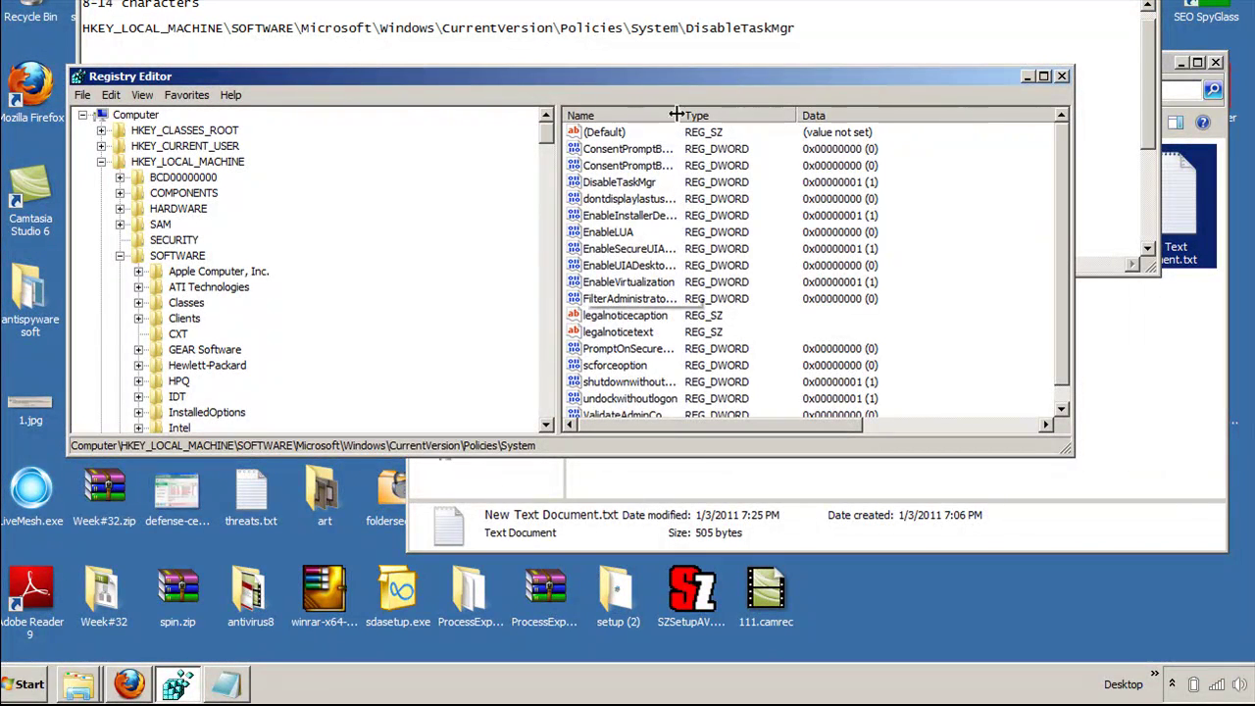
{"action": "left_click", "coordinate": [613, 183]}
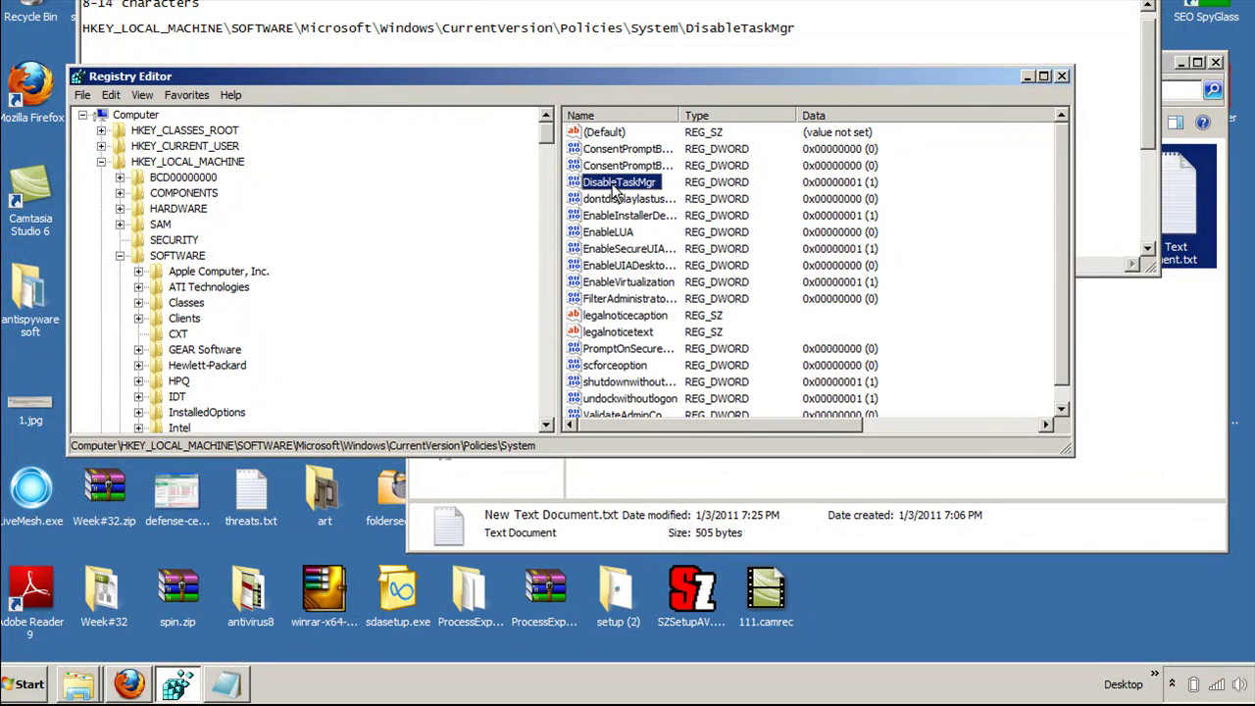
{"action": "double_click", "coordinate": [614, 182]}
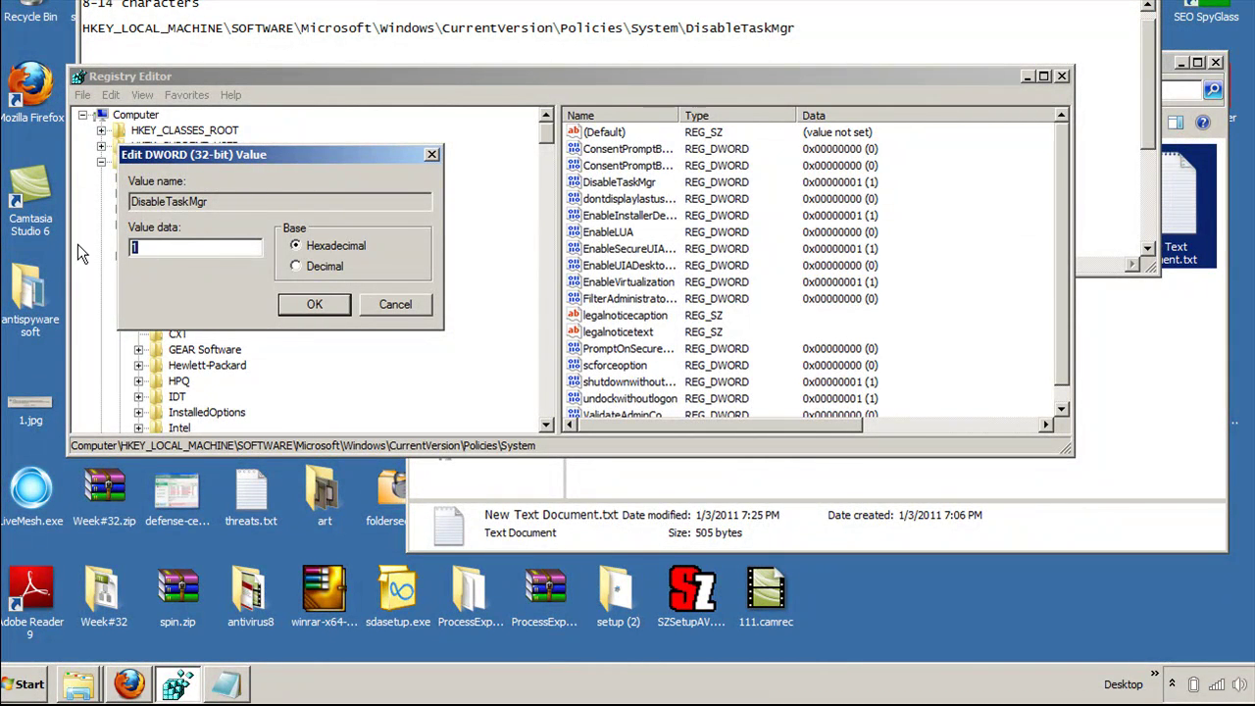
{"action": "type", "text": "0"}
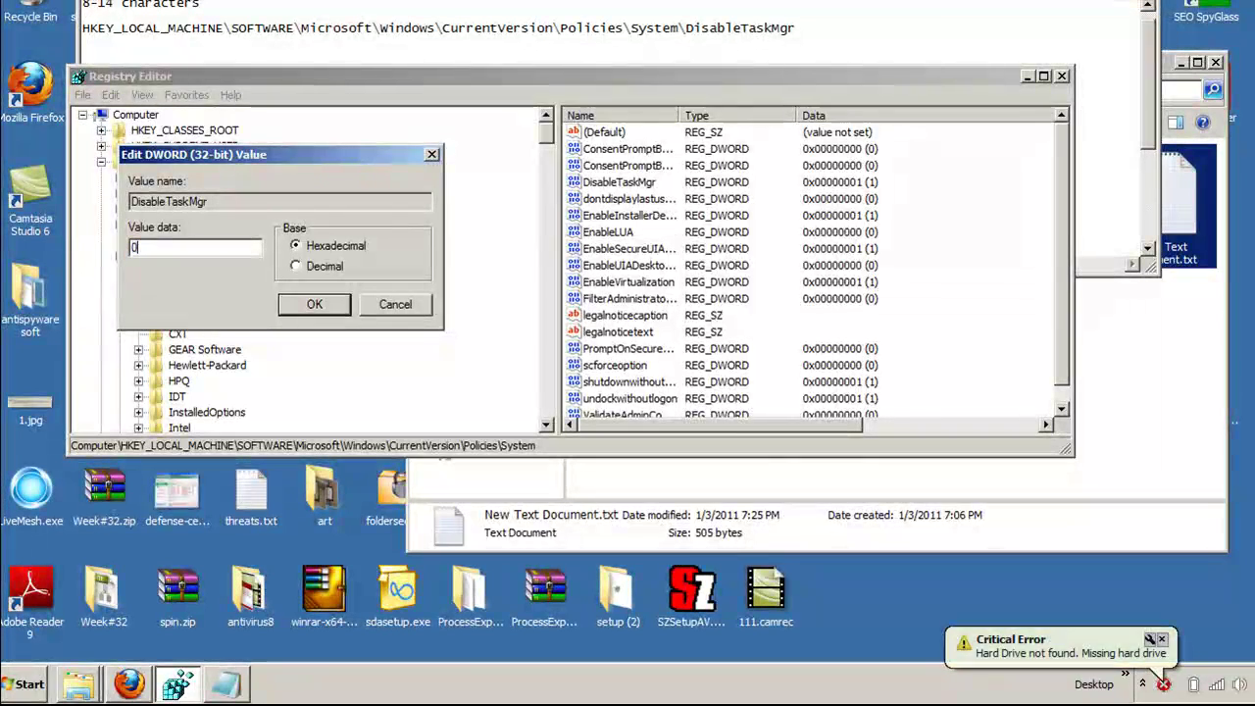
{"action": "left_click", "coordinate": [307, 310]}
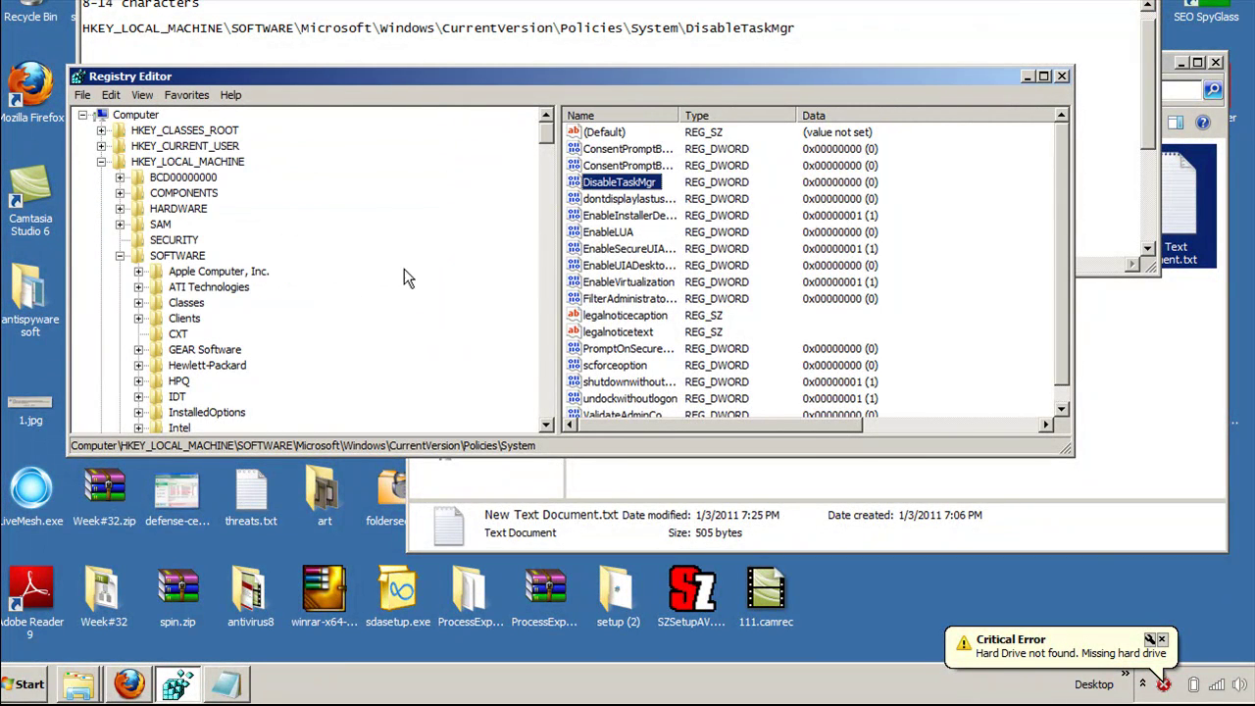
{"action": "left_click", "coordinate": [420, 266]}
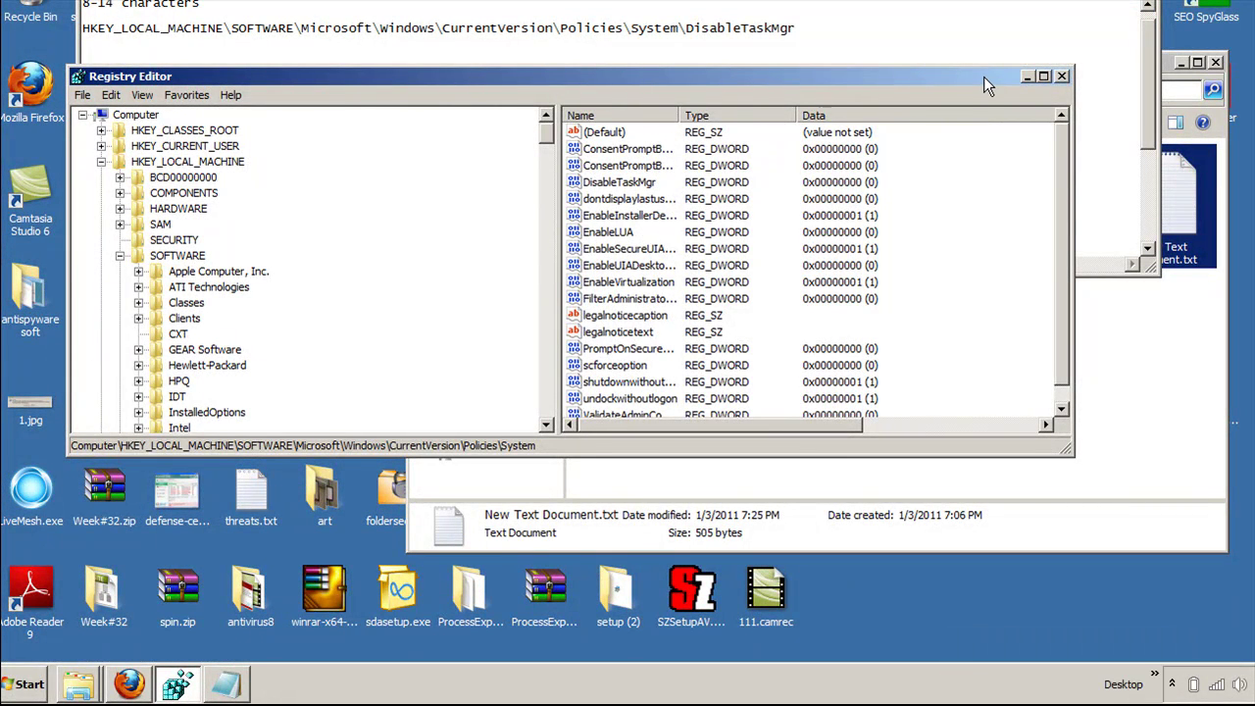
{"action": "left_click_drag", "start_coordinate": [983, 77], "coordinate": [1024, 85]}
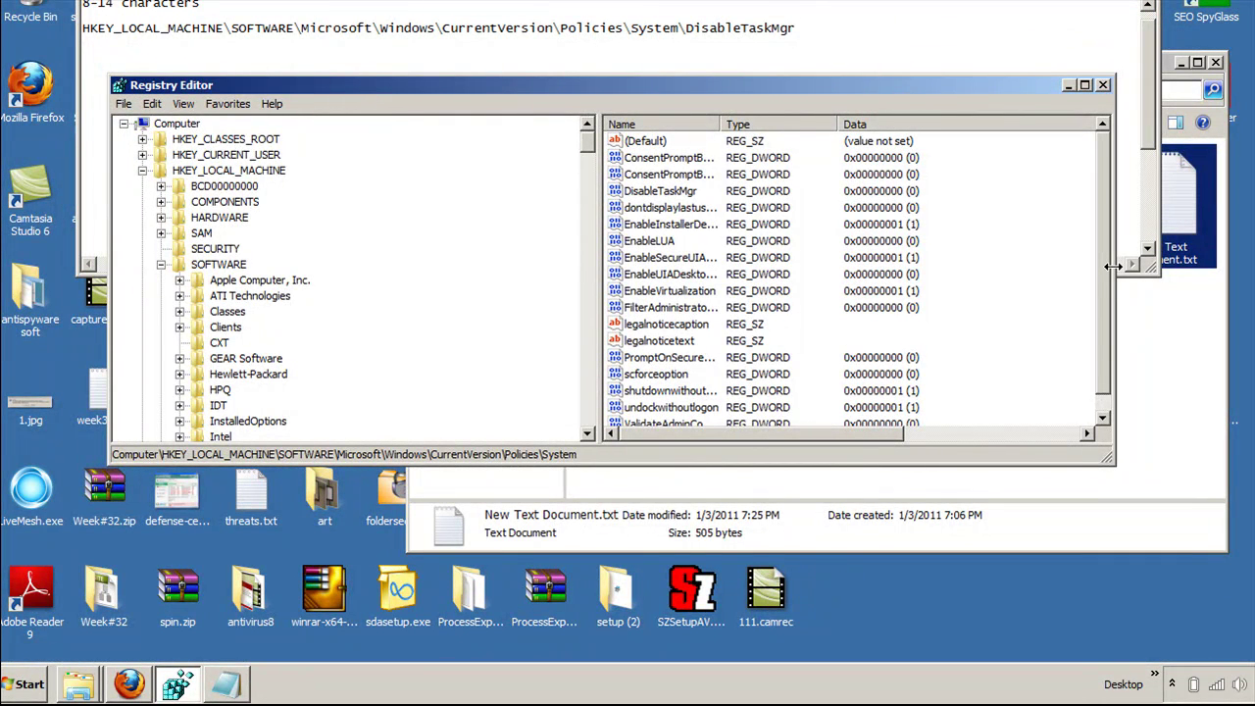
{"action": "left_click_drag", "start_coordinate": [1113, 267], "coordinate": [879, 193]}
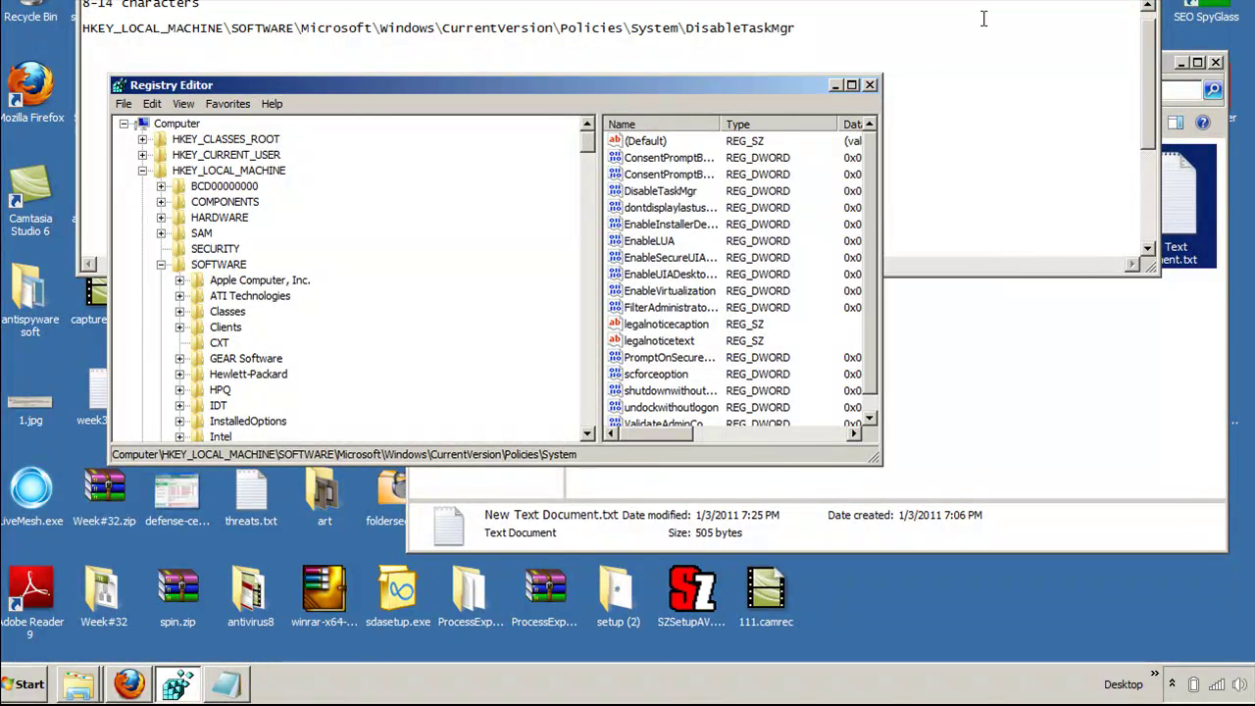
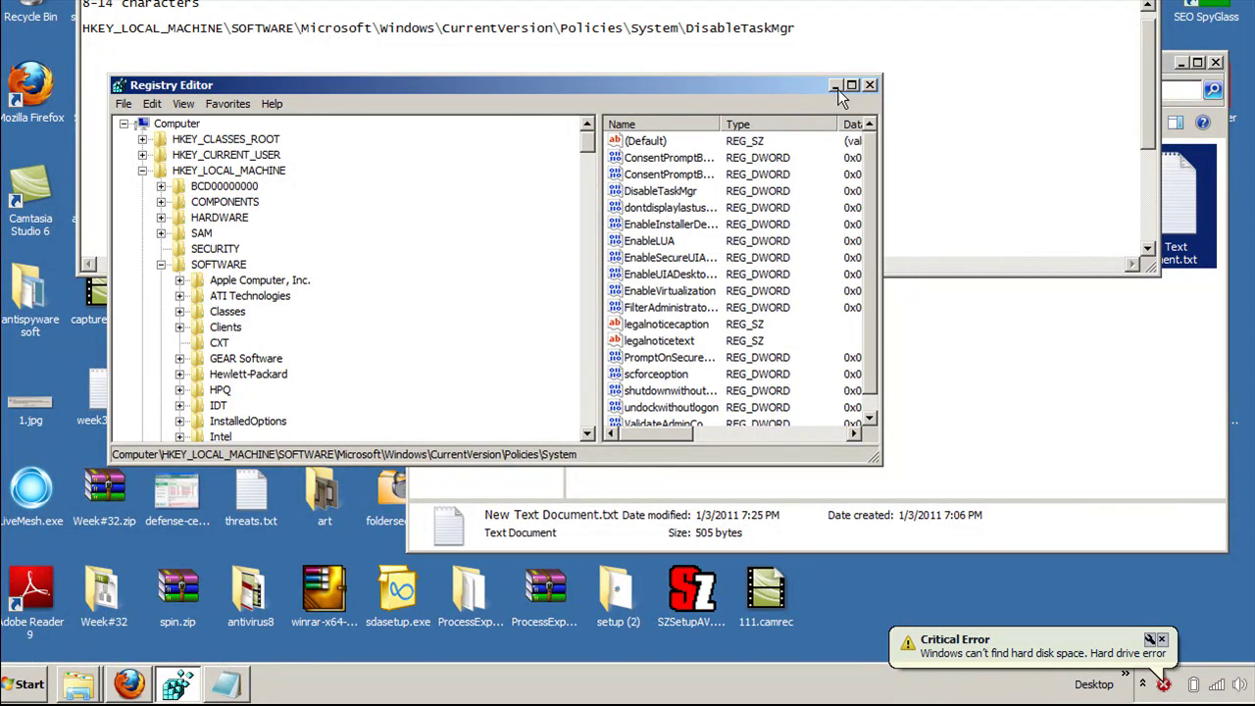
- Bring up the notes and select the hive name in the DisableTaskMgr registry path
{"action": "left_click", "coordinate": [870, 86]}
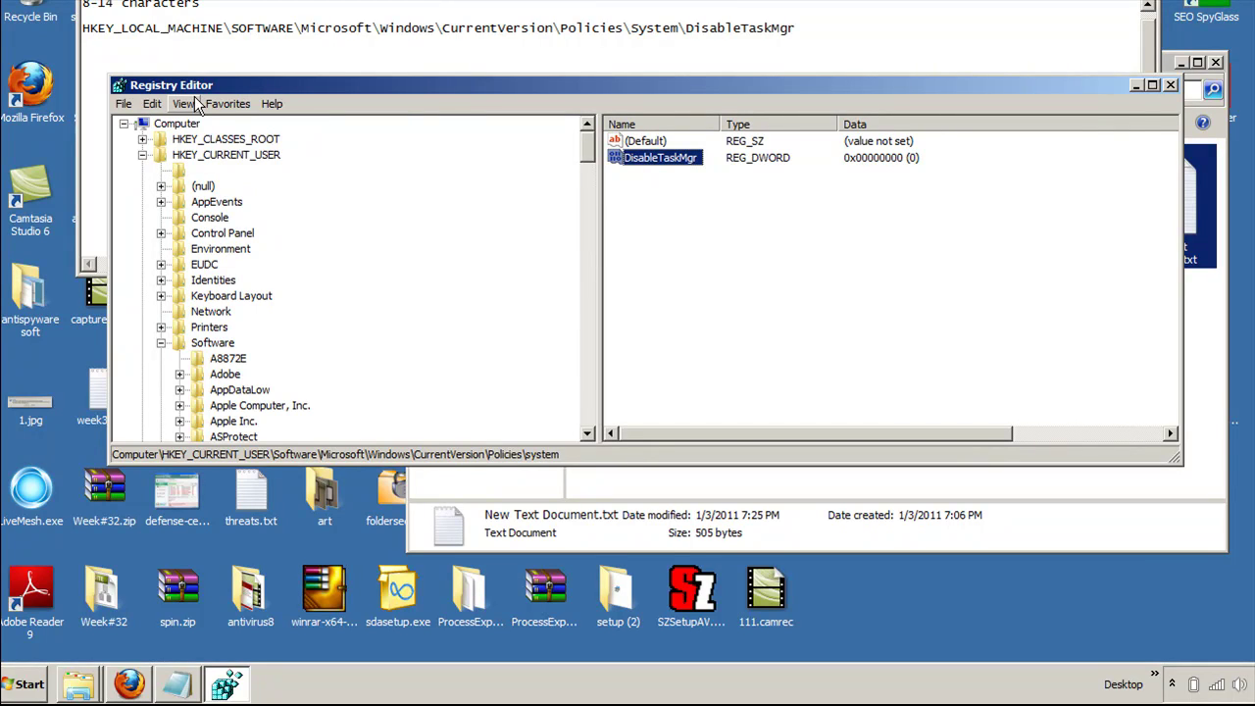
{"action": "left_click", "coordinate": [84, 27]}
{"action": "left_click_drag", "start_coordinate": [84, 27], "coordinate": [208, 27]}
- Back in Registry Editor, collapse and re-expand the HKEY_CURRENT_USER branch
{"action": "left_click", "coordinate": [344, 361]}
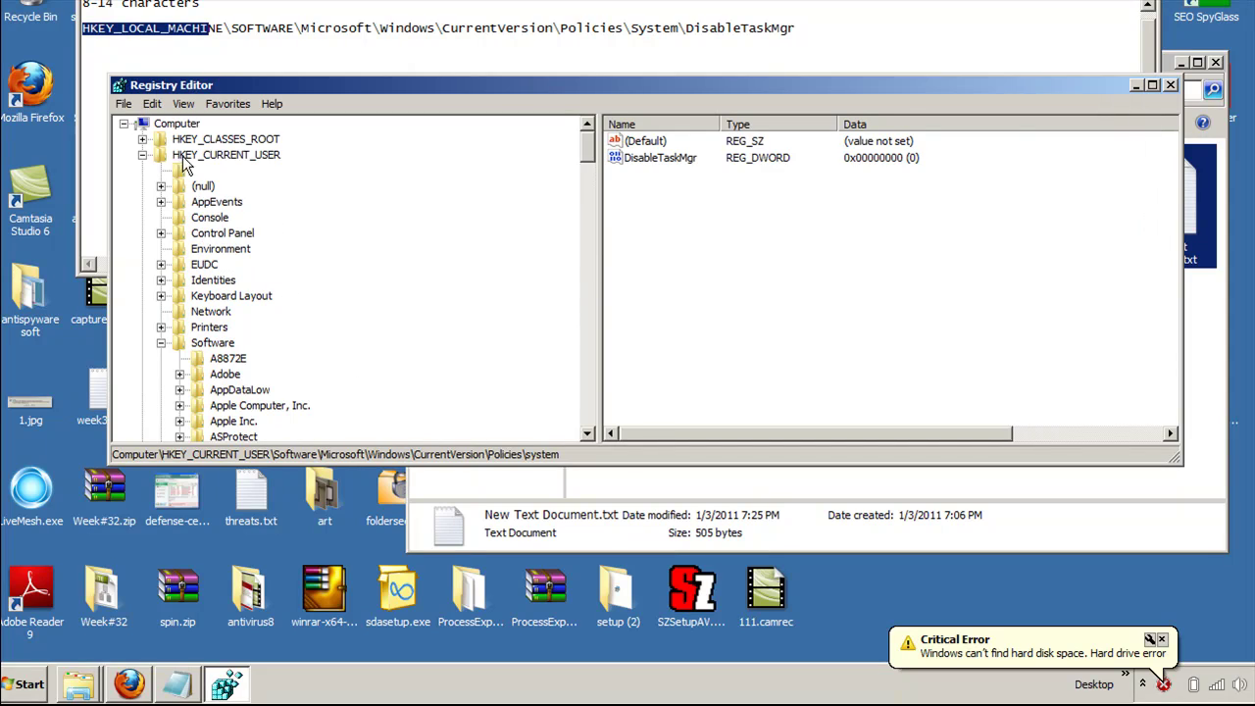
{"action": "left_click", "coordinate": [142, 155]}
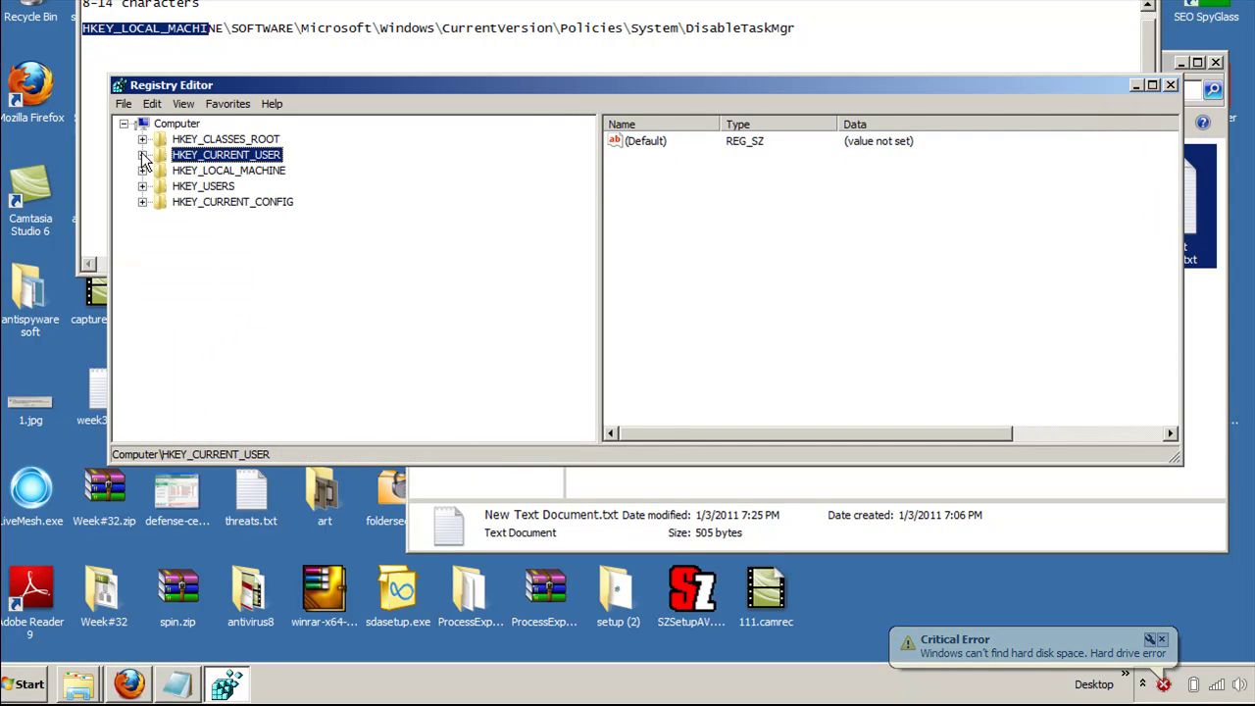
{"action": "left_click", "coordinate": [142, 155]}
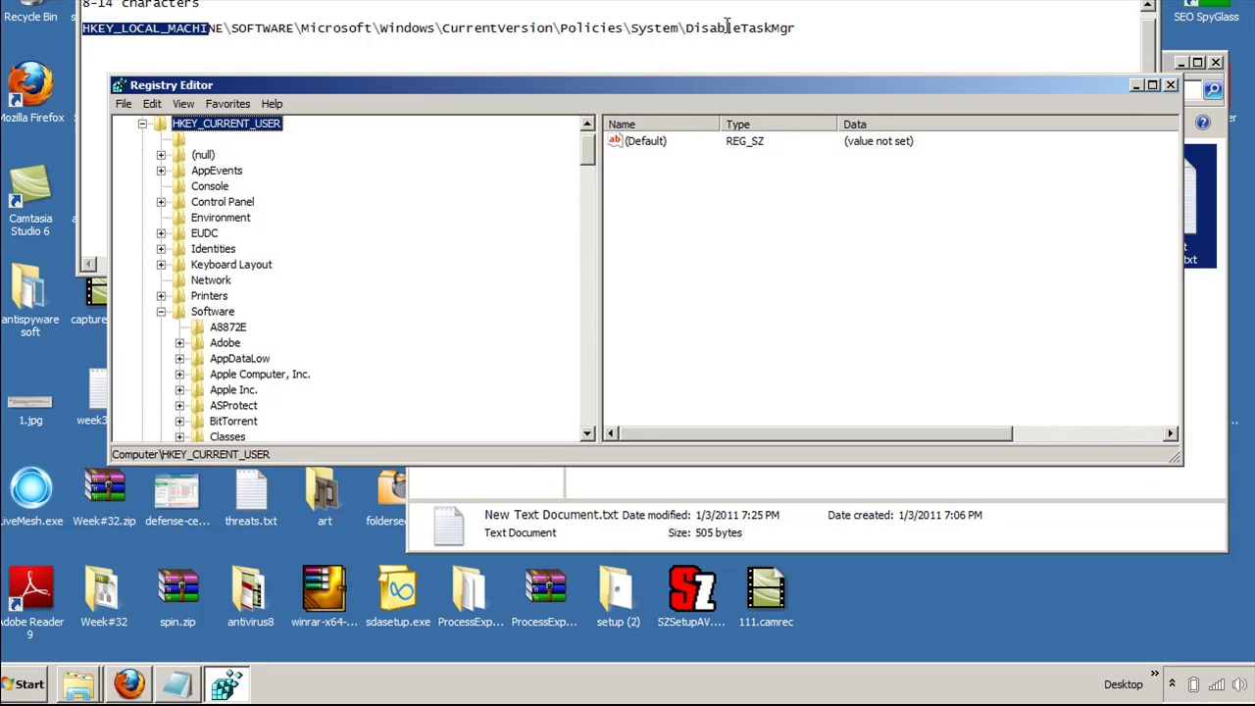
- Open Task Manager and inspect the suspicious VkhJcxPIEQM.exe and ol4qhm3z5dGAgH.exe processes
{"action": "key", "text": "ctrl+shift+Escape"}
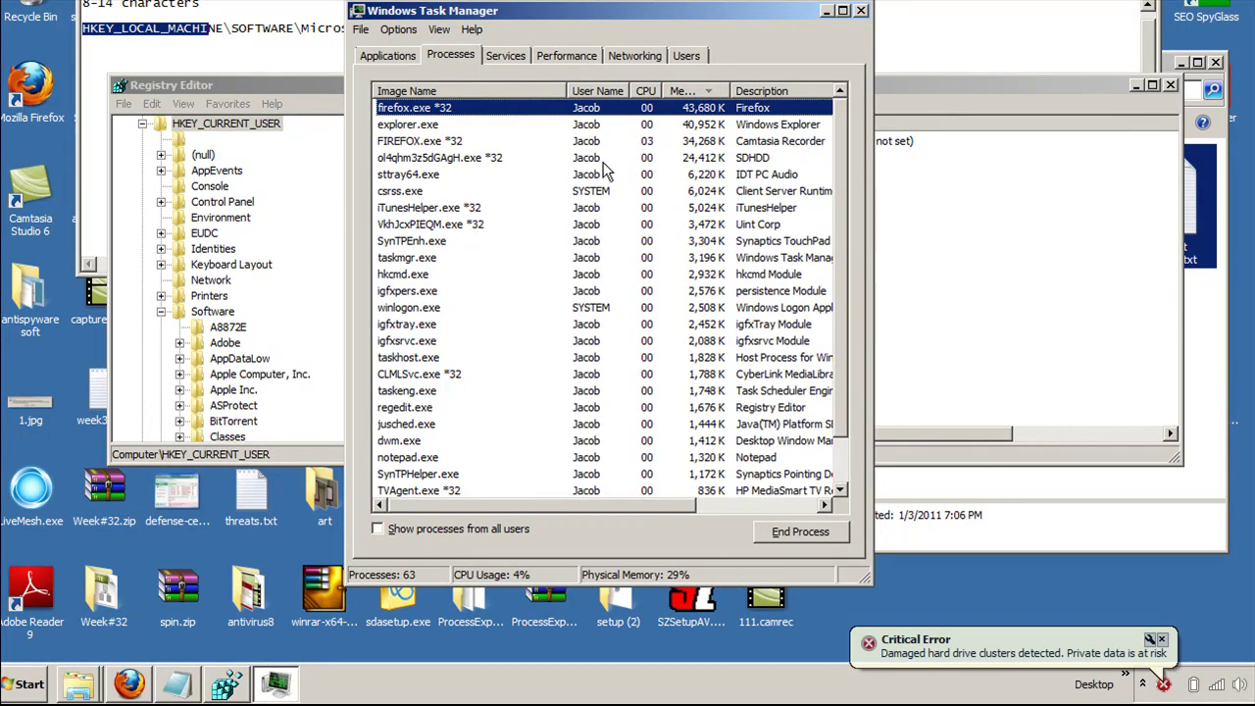
{"action": "left_click", "coordinate": [463, 224]}
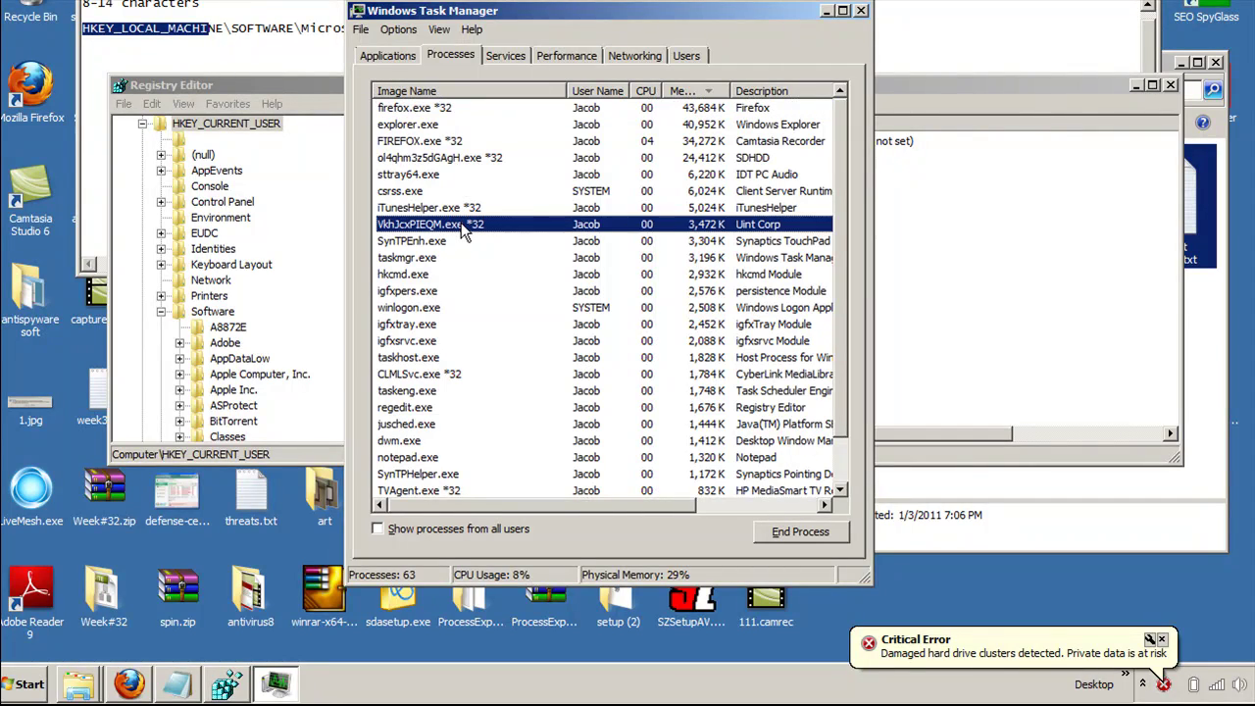
{"action": "left_click", "coordinate": [459, 162]}
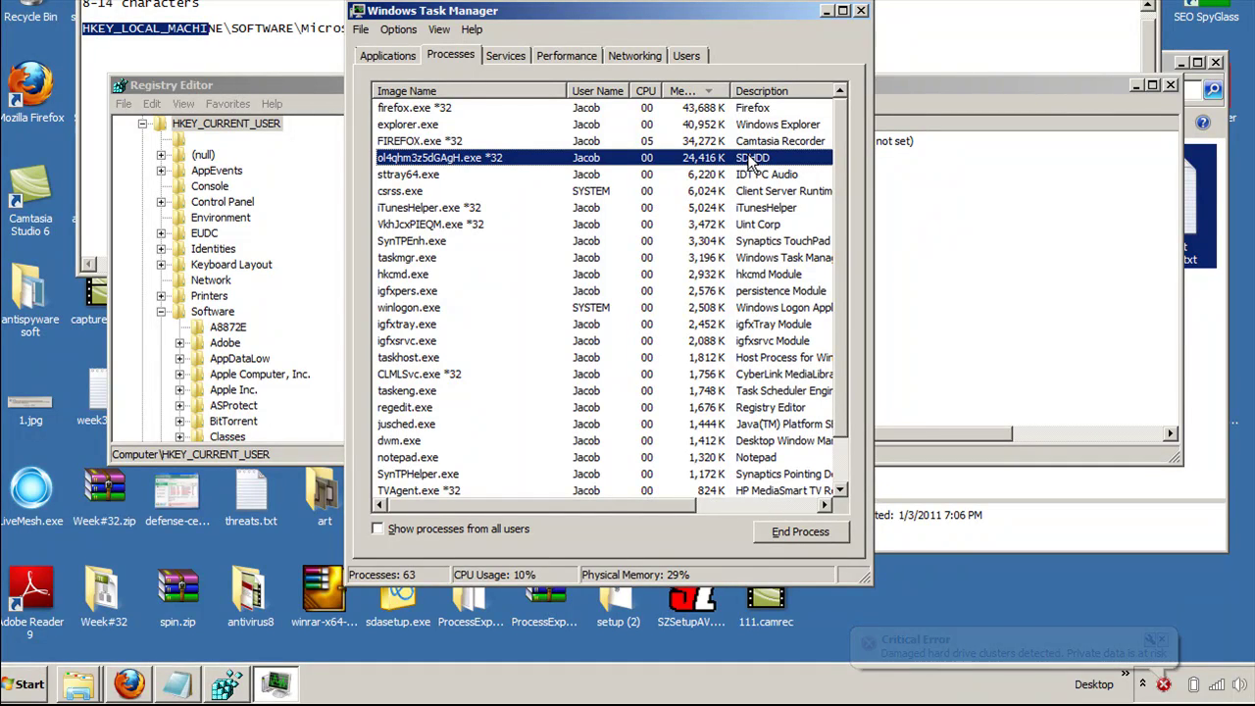
{"action": "left_click", "coordinate": [447, 225]}
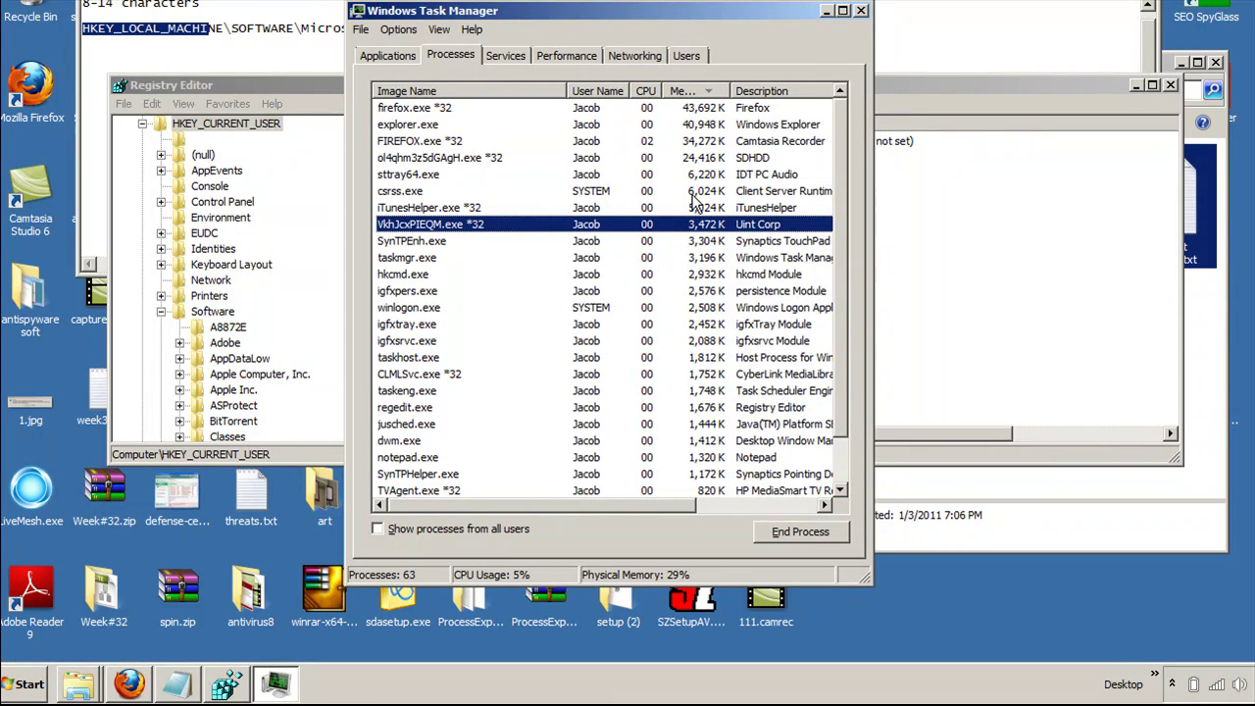
{"action": "left_click", "coordinate": [1171, 683]}
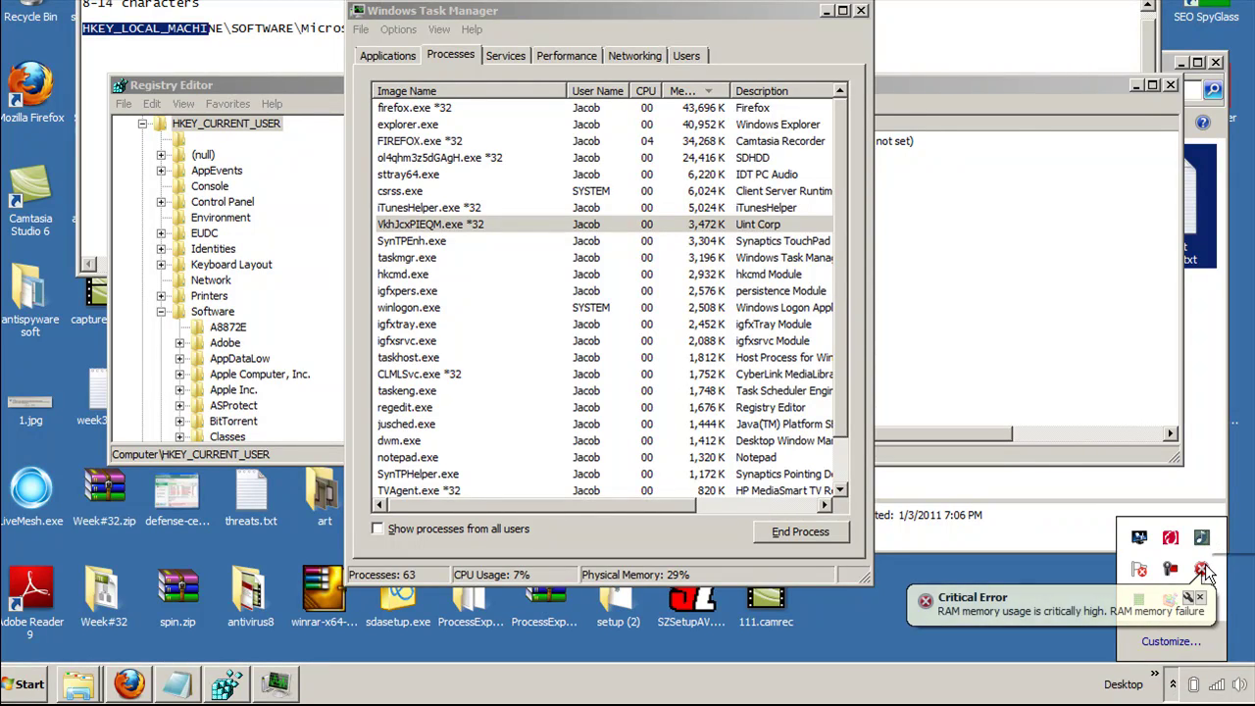
- End the VkhJcxPIEQM.exe process and dismiss the fake Critical Error warning
{"action": "left_click", "coordinate": [762, 227]}
{"action": "left_click", "coordinate": [779, 530]}
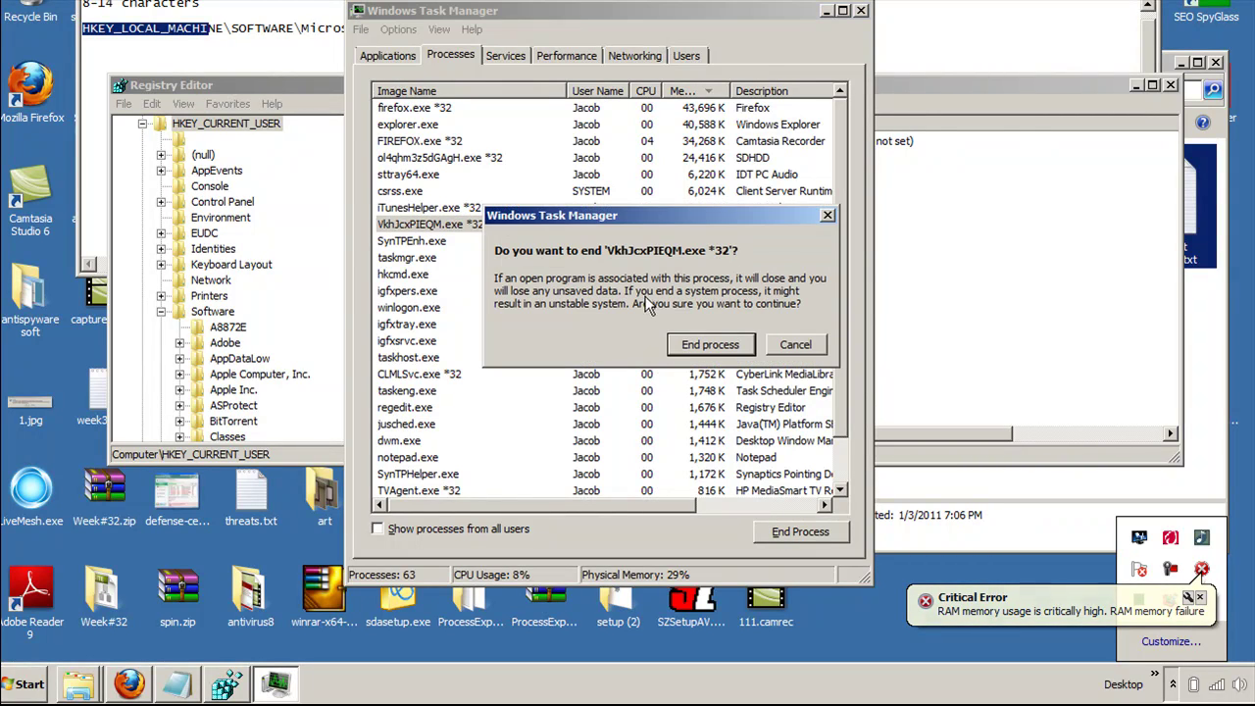
{"action": "left_click", "coordinate": [710, 342]}
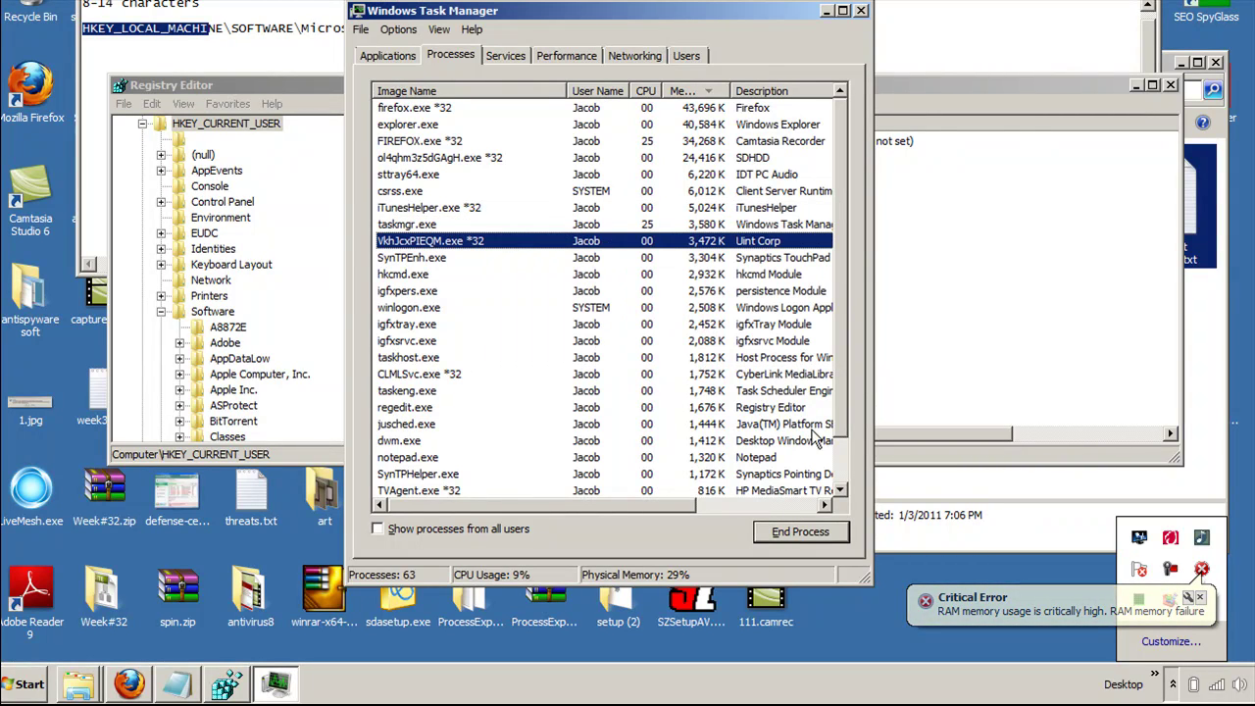
{"action": "left_click", "coordinate": [1200, 597]}
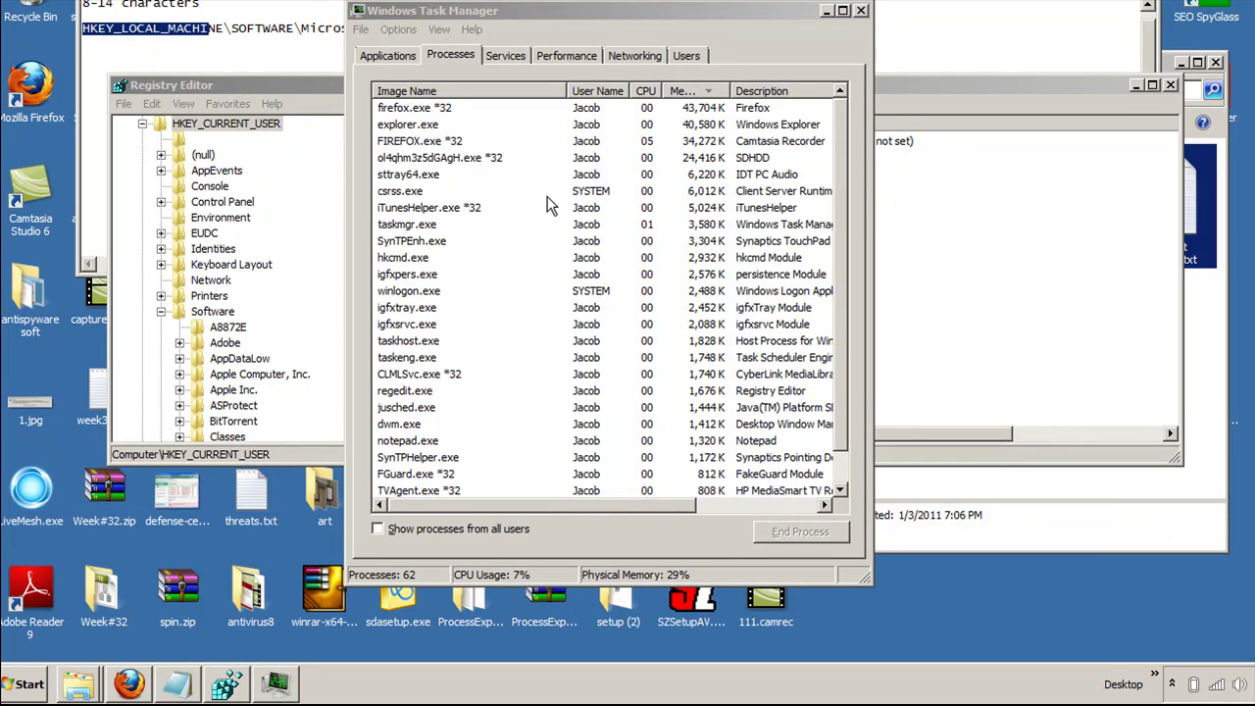
- End the ol4qhm3z5dGAgH.exe process
{"action": "left_click", "coordinate": [456, 158]}
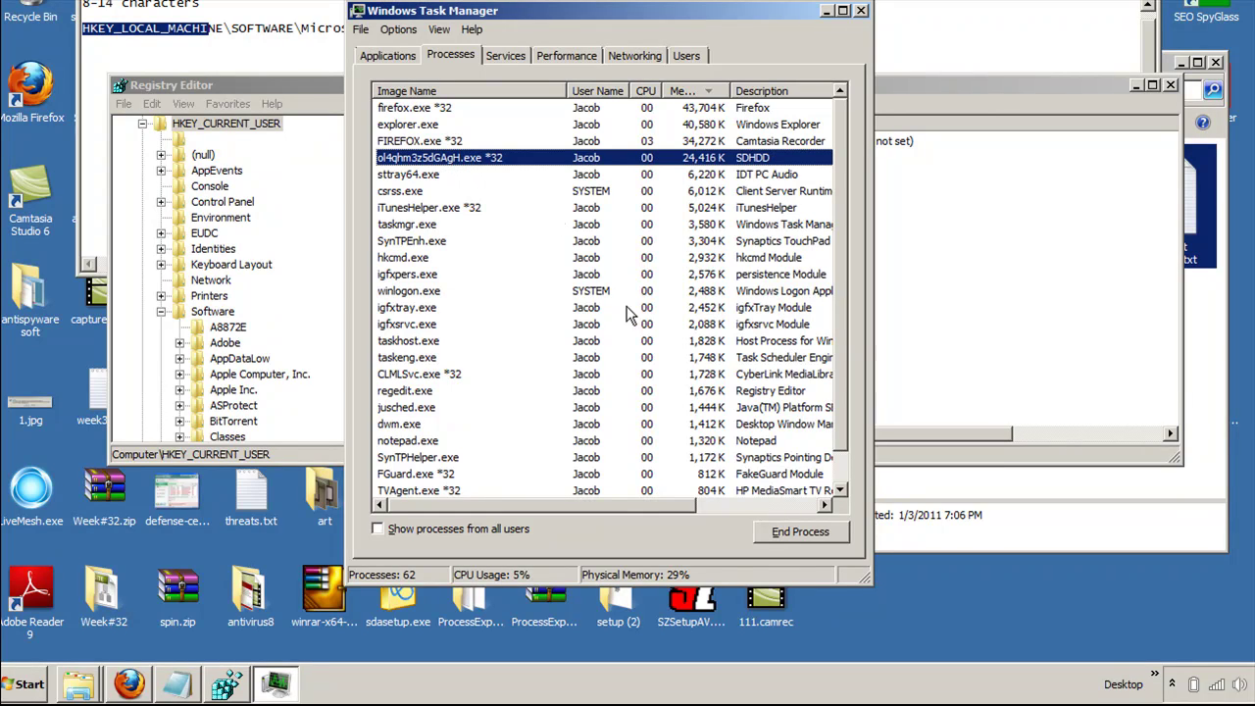
{"action": "left_click", "coordinate": [800, 531]}
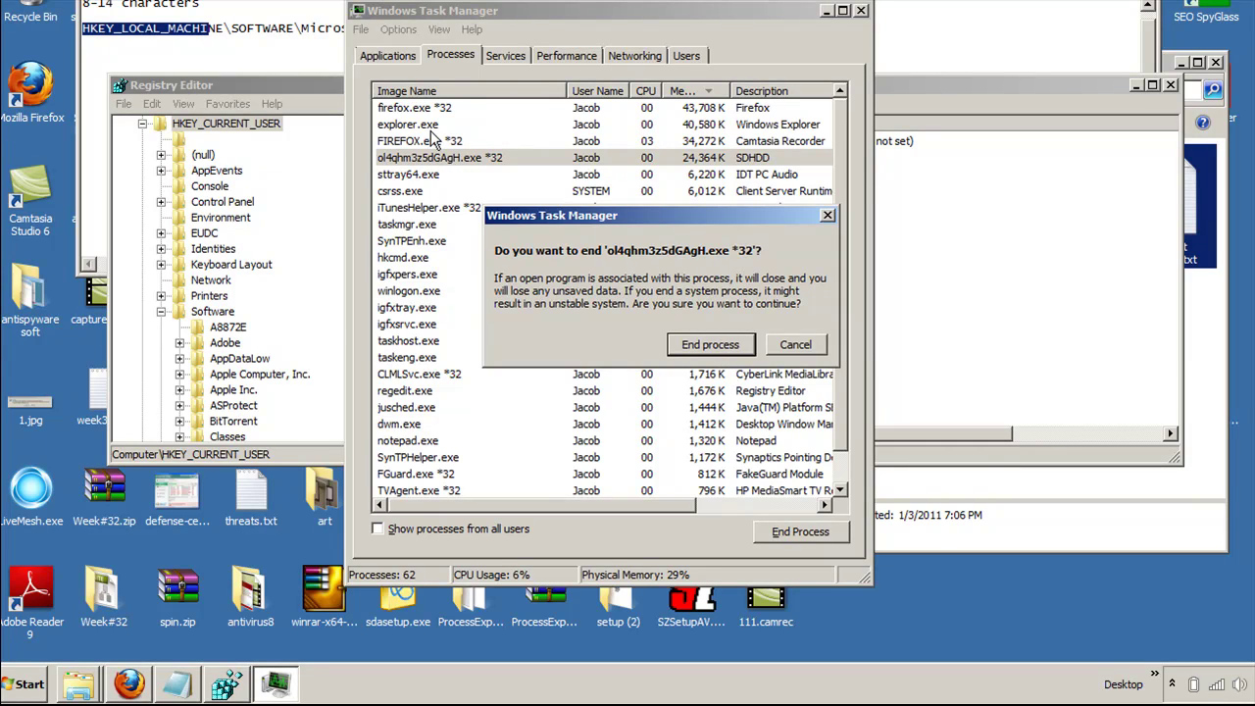
{"action": "left_click", "coordinate": [716, 346]}
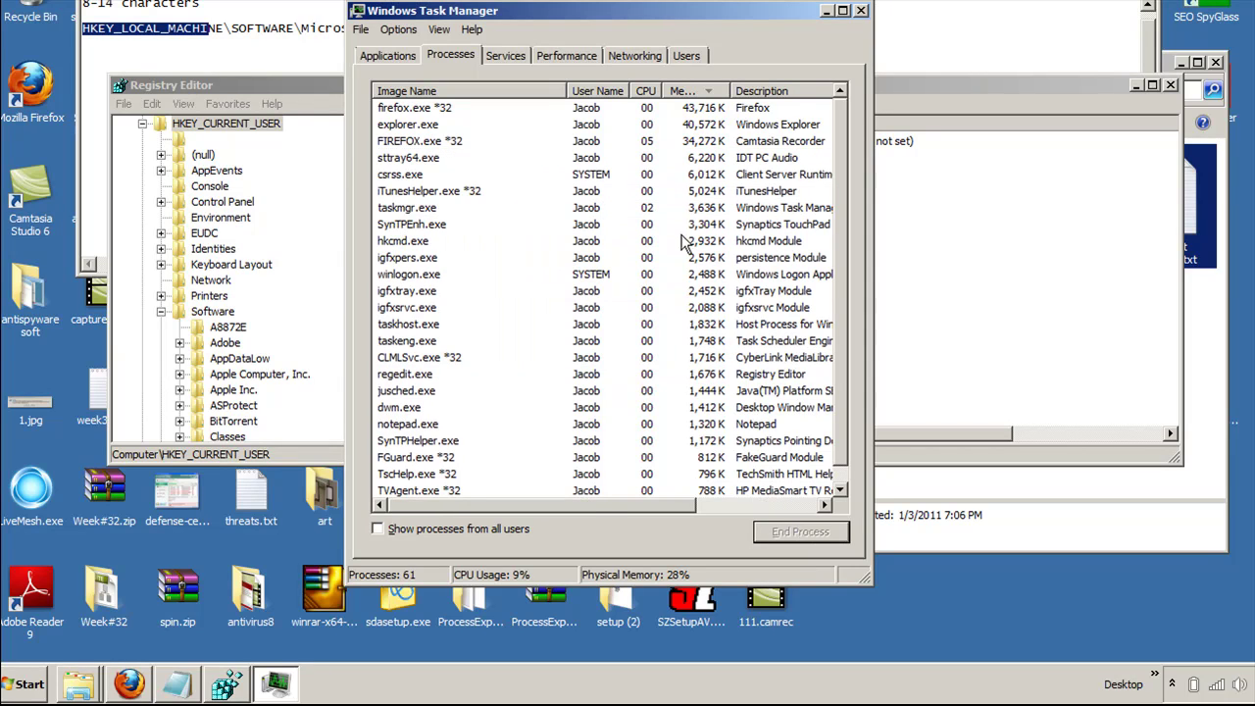
- Close Task Manager and delete asdgh.exe and GPJWWpPAOJ.dll to the Recycle Bin
{"action": "left_click", "coordinate": [860, 11]}
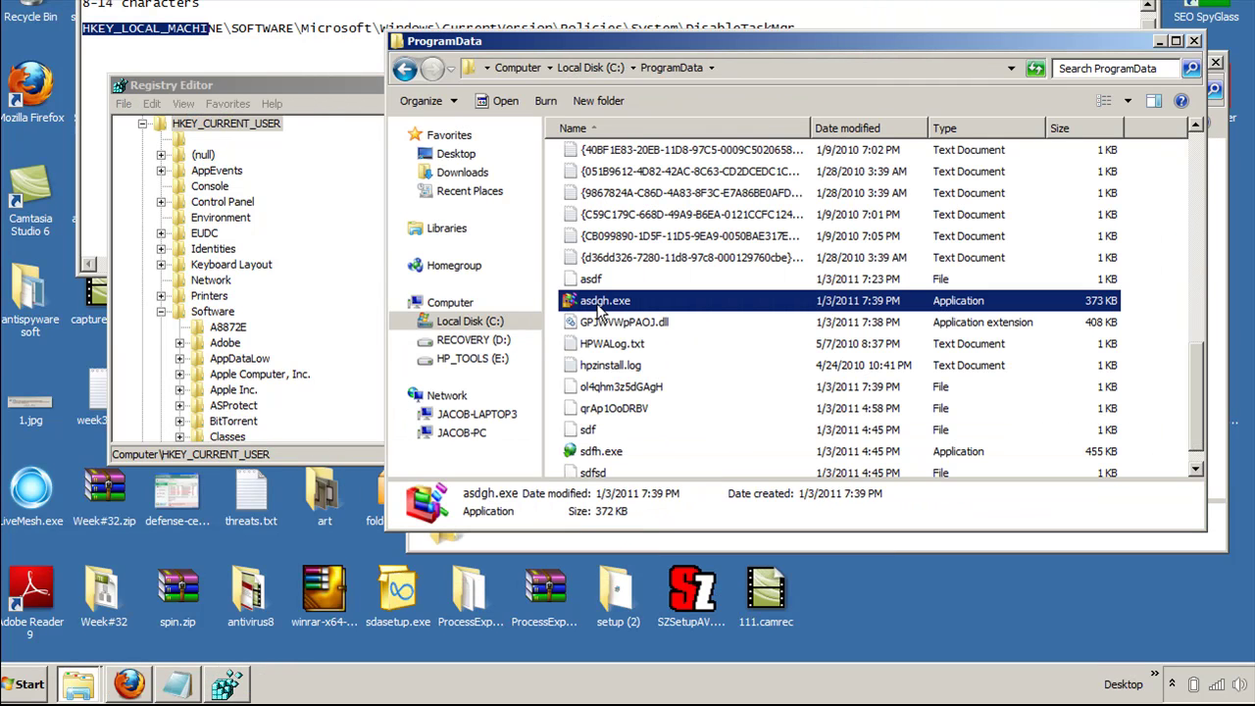
{"action": "left_click", "coordinate": [608, 322], "text": "shift"}
{"action": "right_click", "coordinate": [612, 321]}
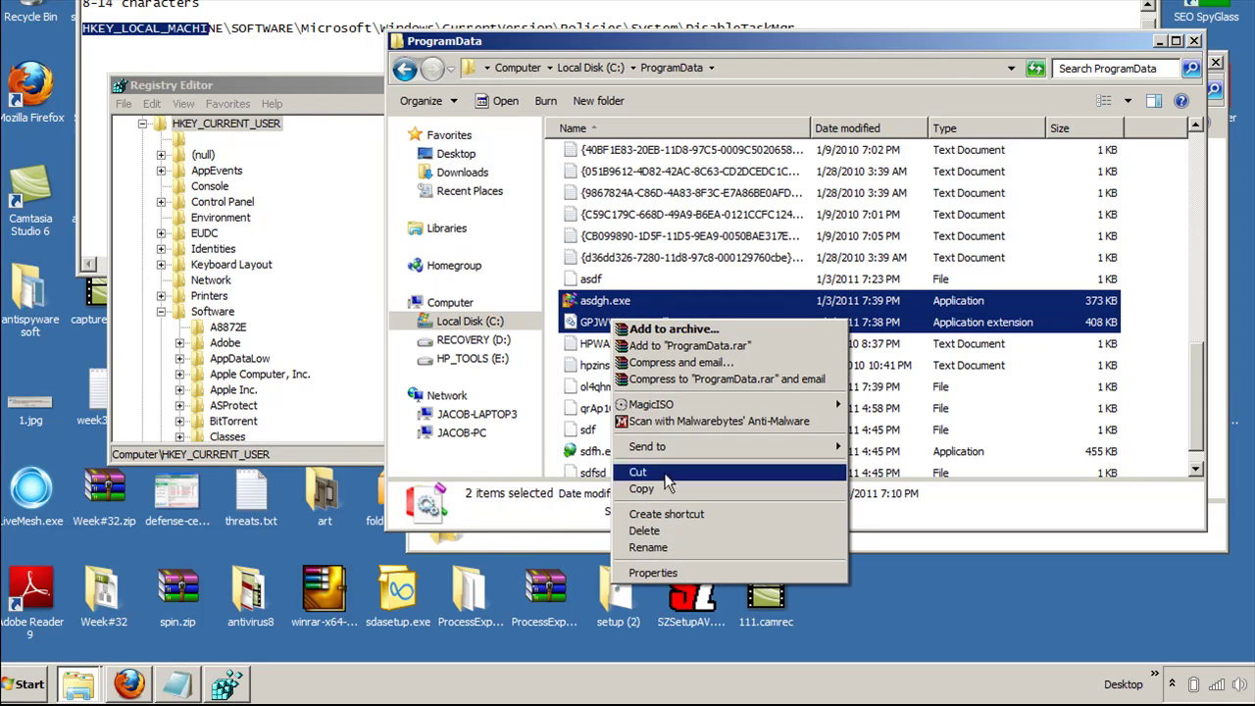
{"action": "left_click", "coordinate": [664, 530]}
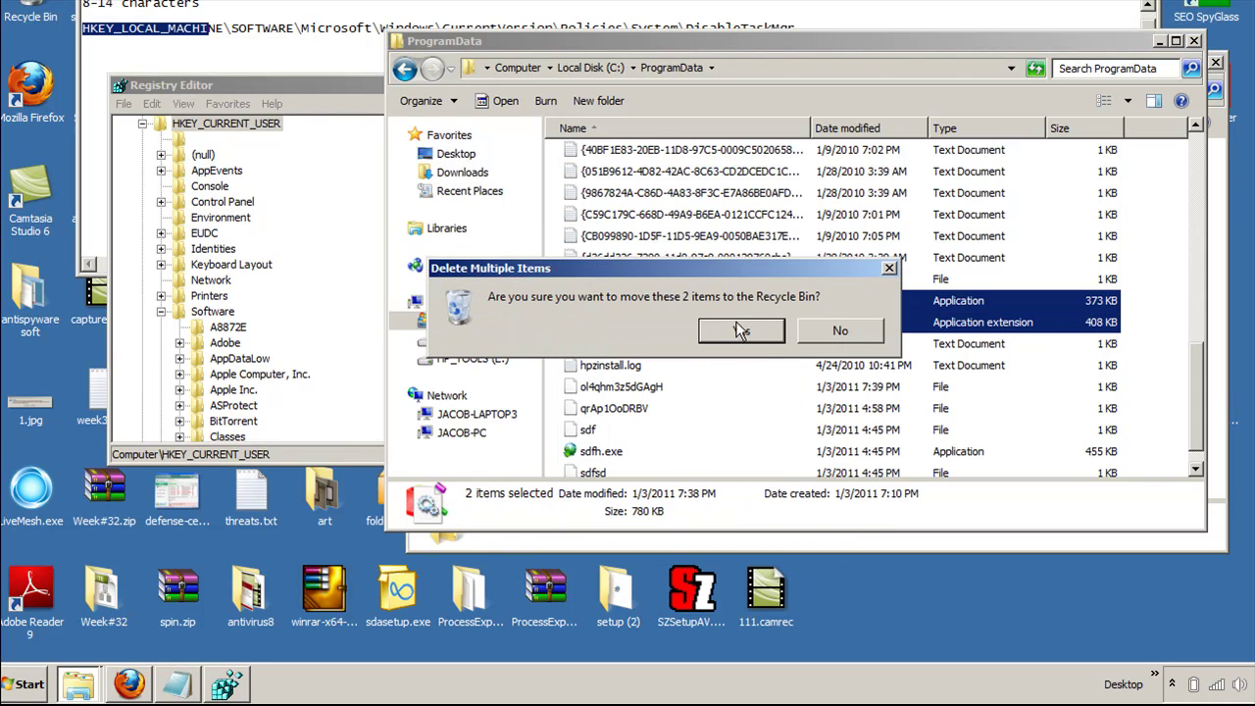
{"action": "left_click", "coordinate": [740, 331]}
- Delete the sdfh.exe file
{"action": "left_click", "coordinate": [603, 423]}
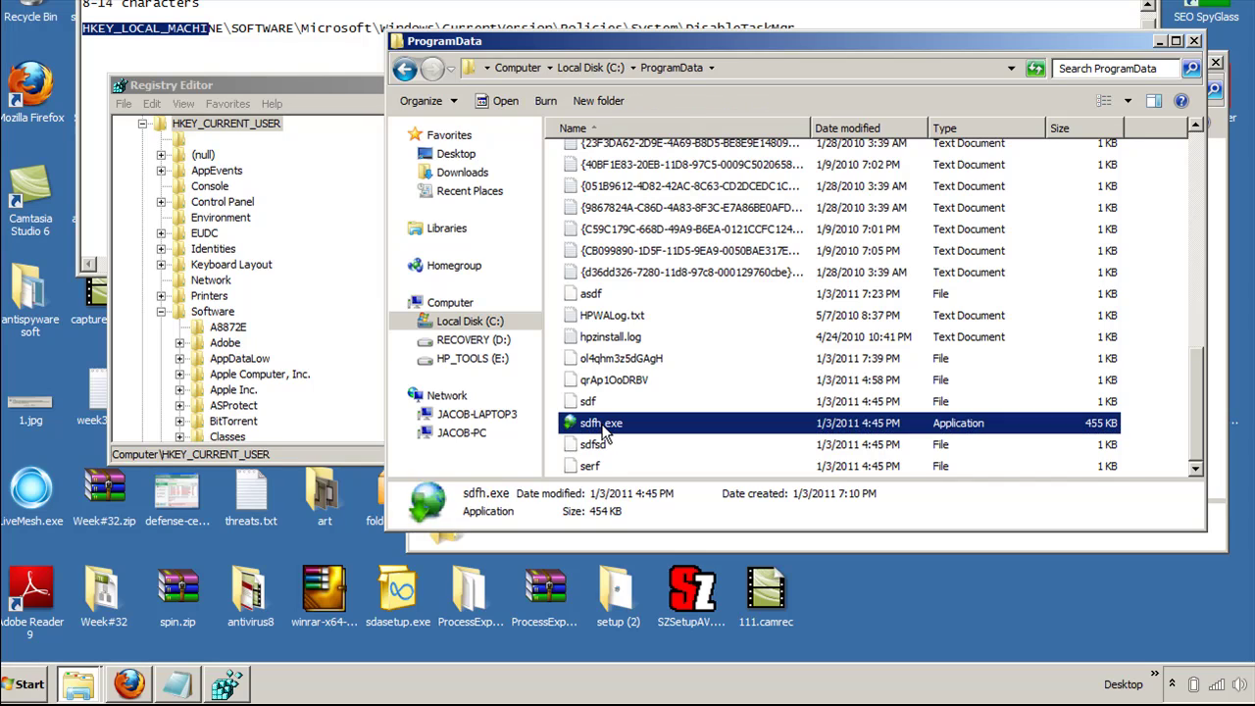
{"action": "right_click", "coordinate": [605, 436]}
{"action": "left_click", "coordinate": [686, 371]}
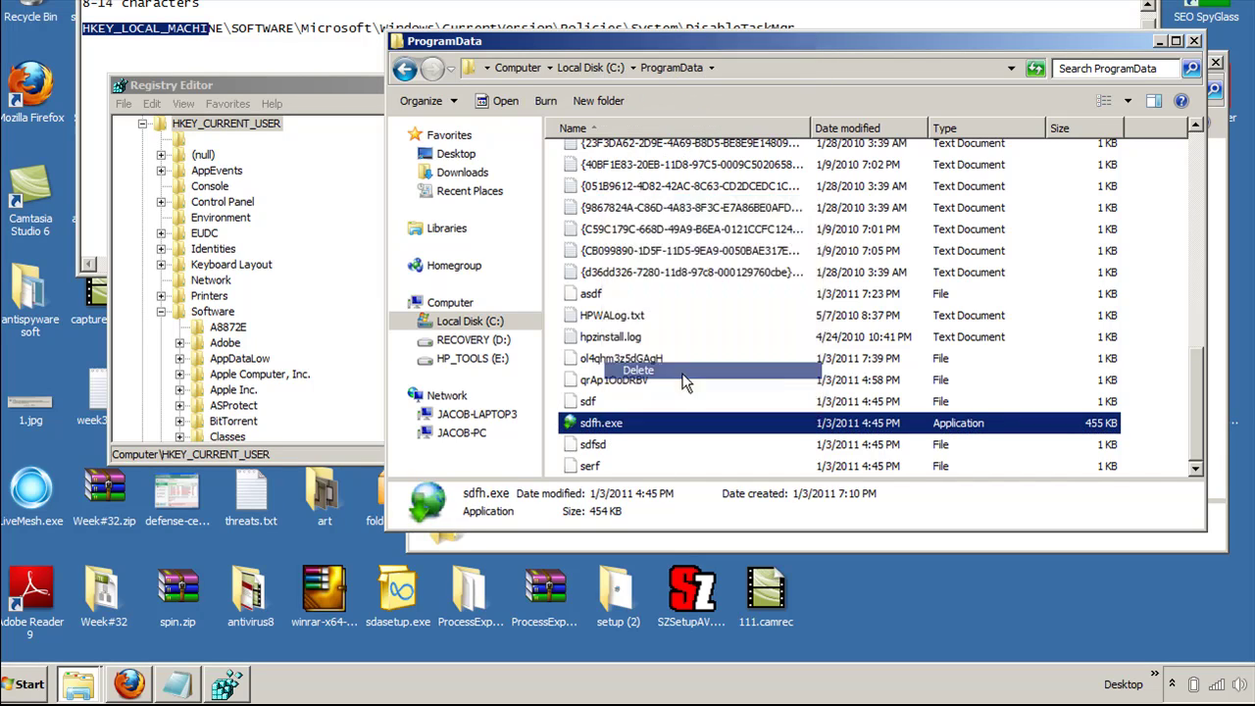
{"action": "left_click", "coordinate": [735, 395]}
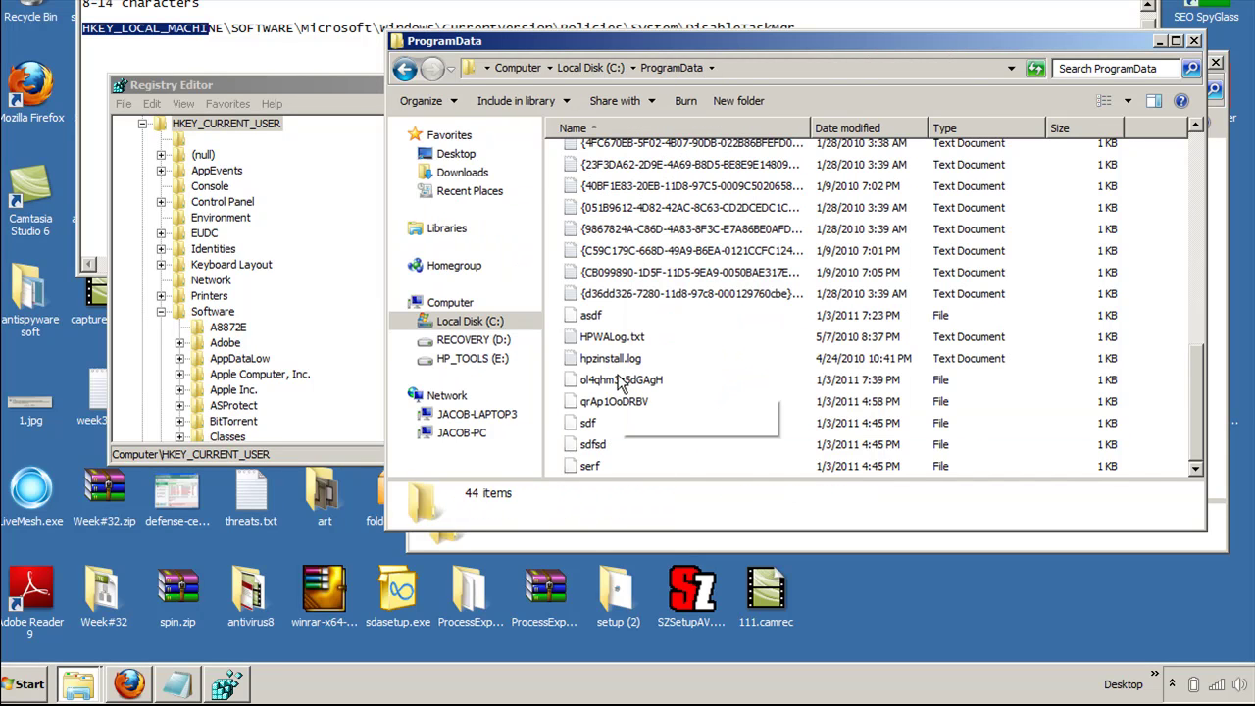
- Delete the ol4qhm3z5dGAgH and qrAp1OoDRBV files together
{"action": "left_click", "coordinate": [620, 386]}
{"action": "left_click", "coordinate": [618, 404], "text": "ctrl"}
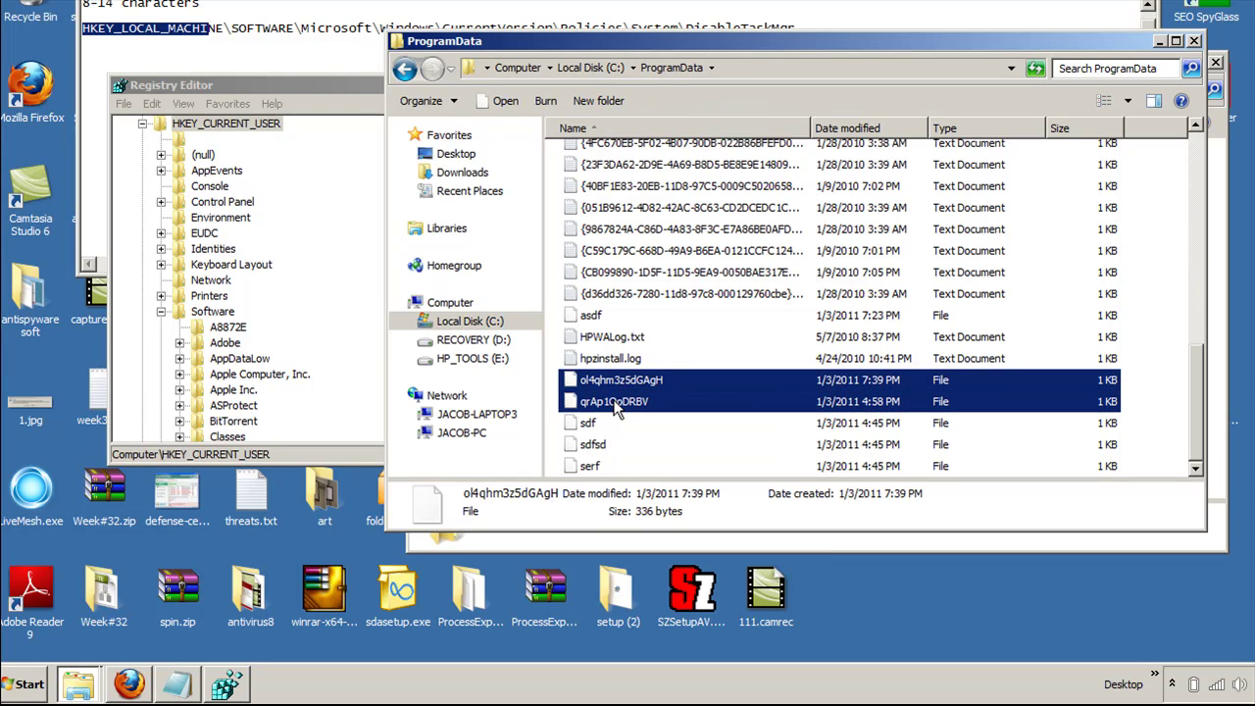
{"action": "right_click", "coordinate": [618, 404]}
{"action": "left_click", "coordinate": [662, 347]}
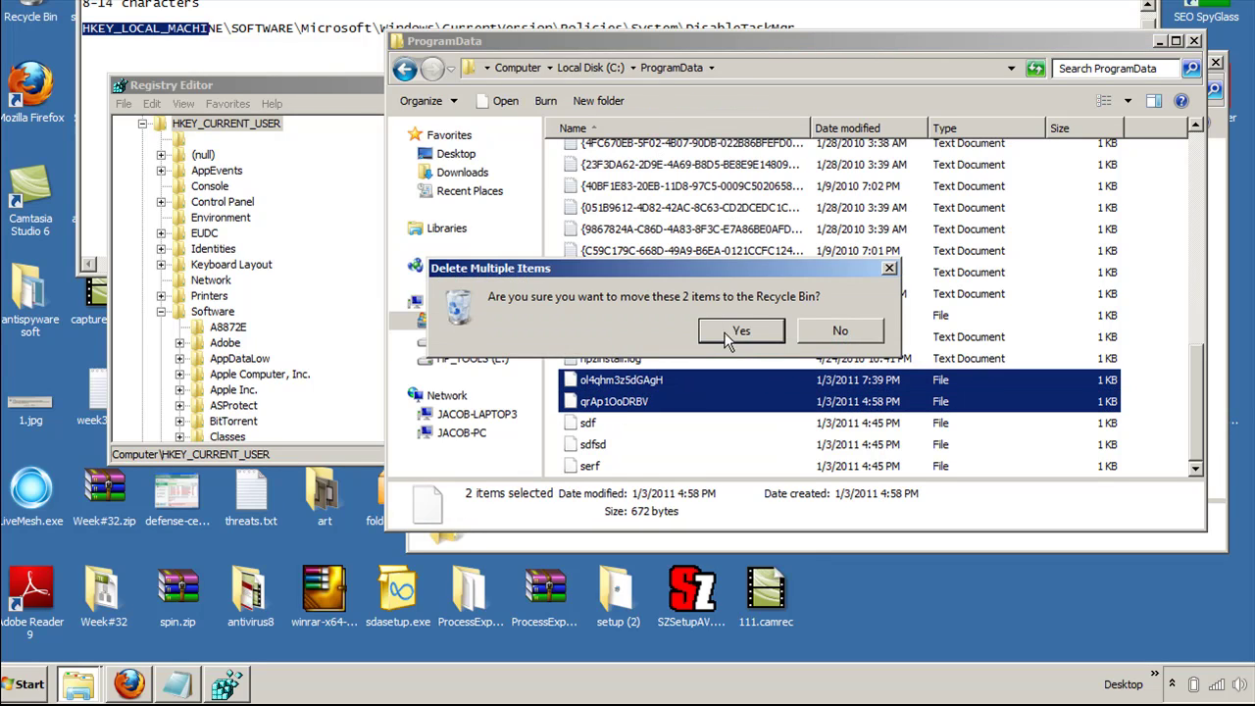
{"action": "left_click", "coordinate": [734, 329]}
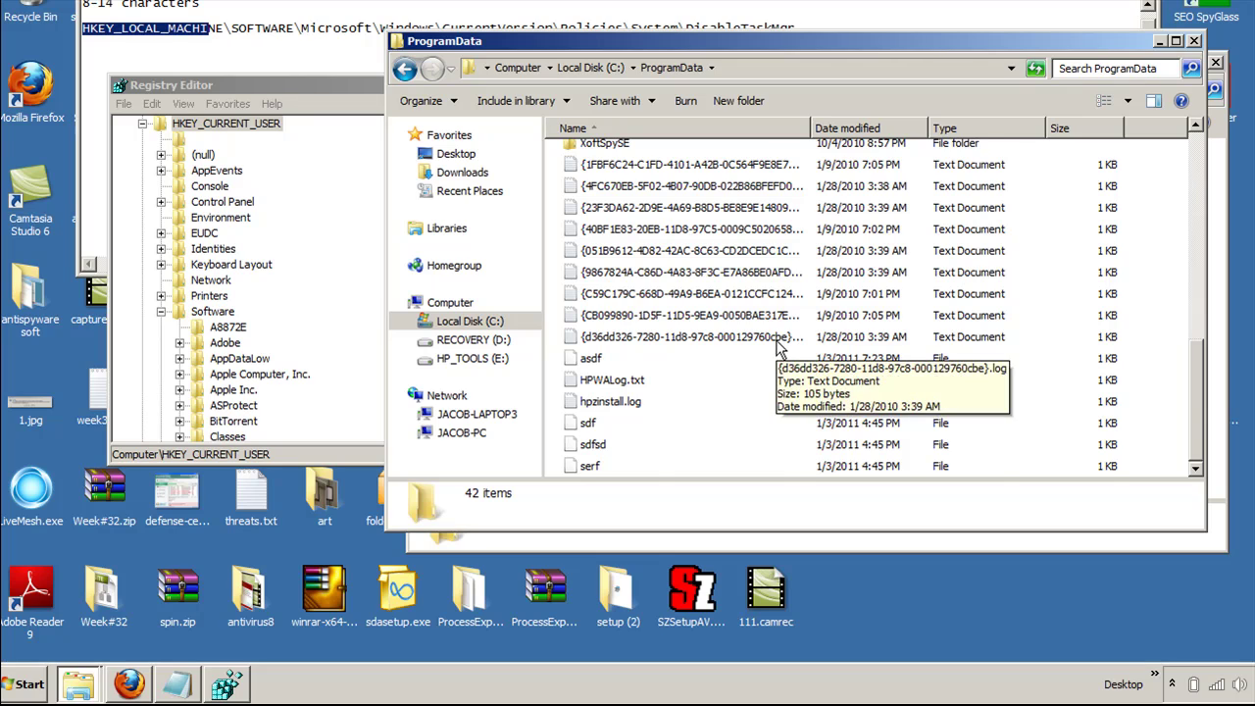
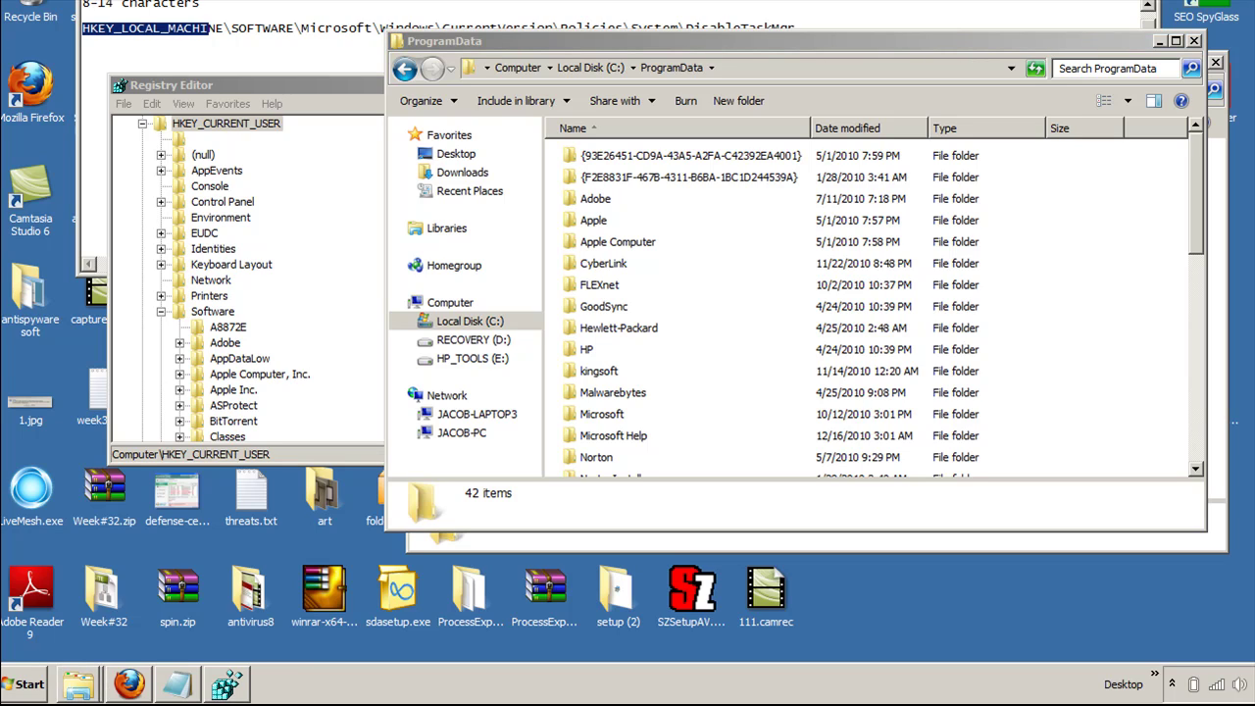
- Minimize the folder window, launch msconfig from Start search, and show its Startup items list
{"action": "left_click", "coordinate": [1158, 44]}
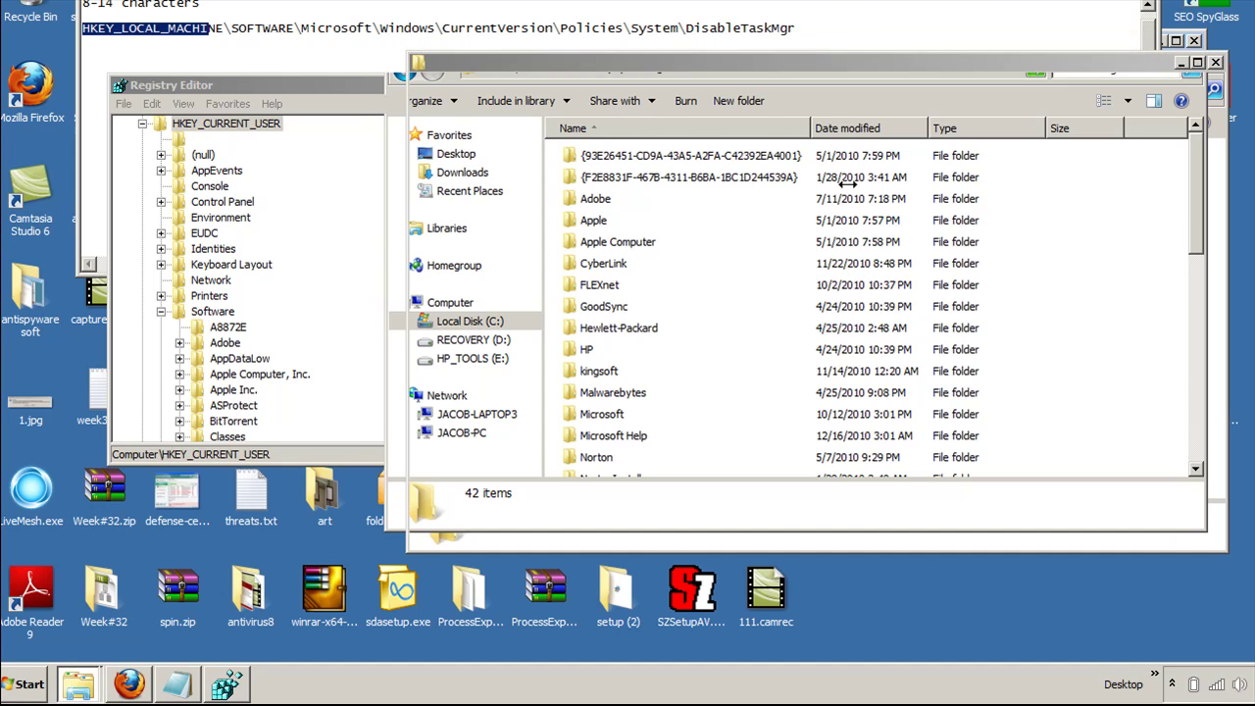
{"action": "left_click", "coordinate": [25, 684]}
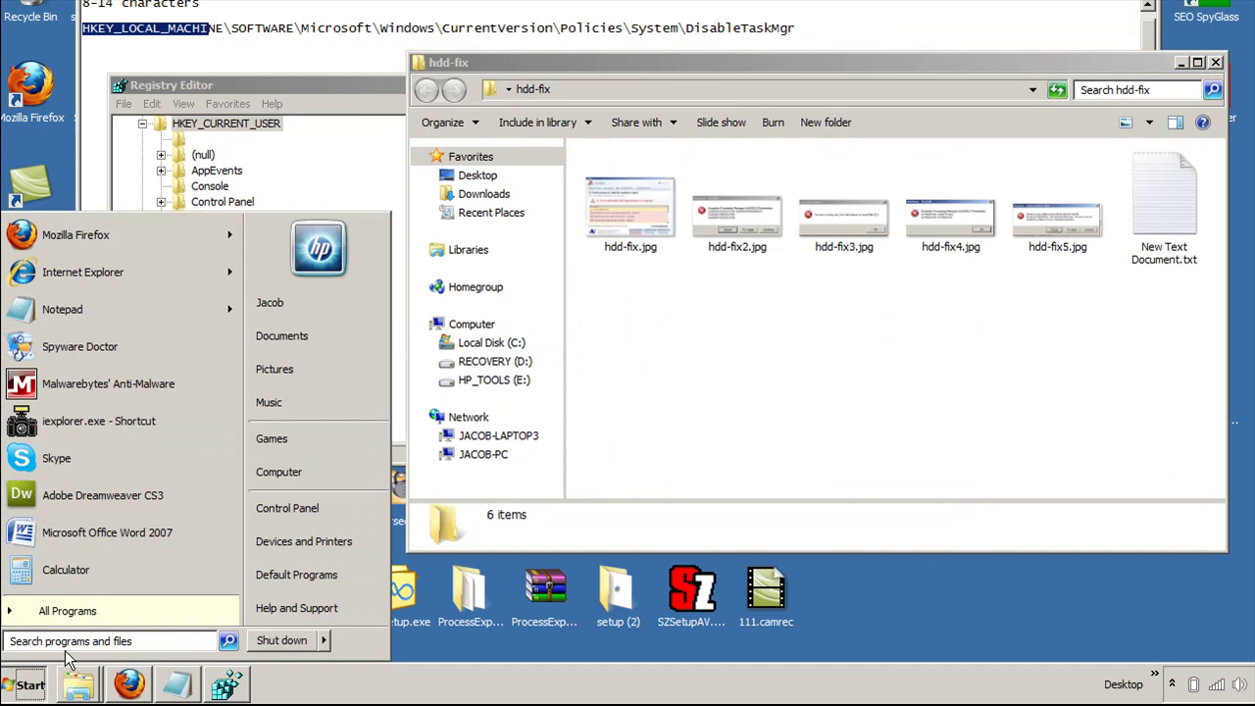
{"action": "type", "text": "msconfig"}
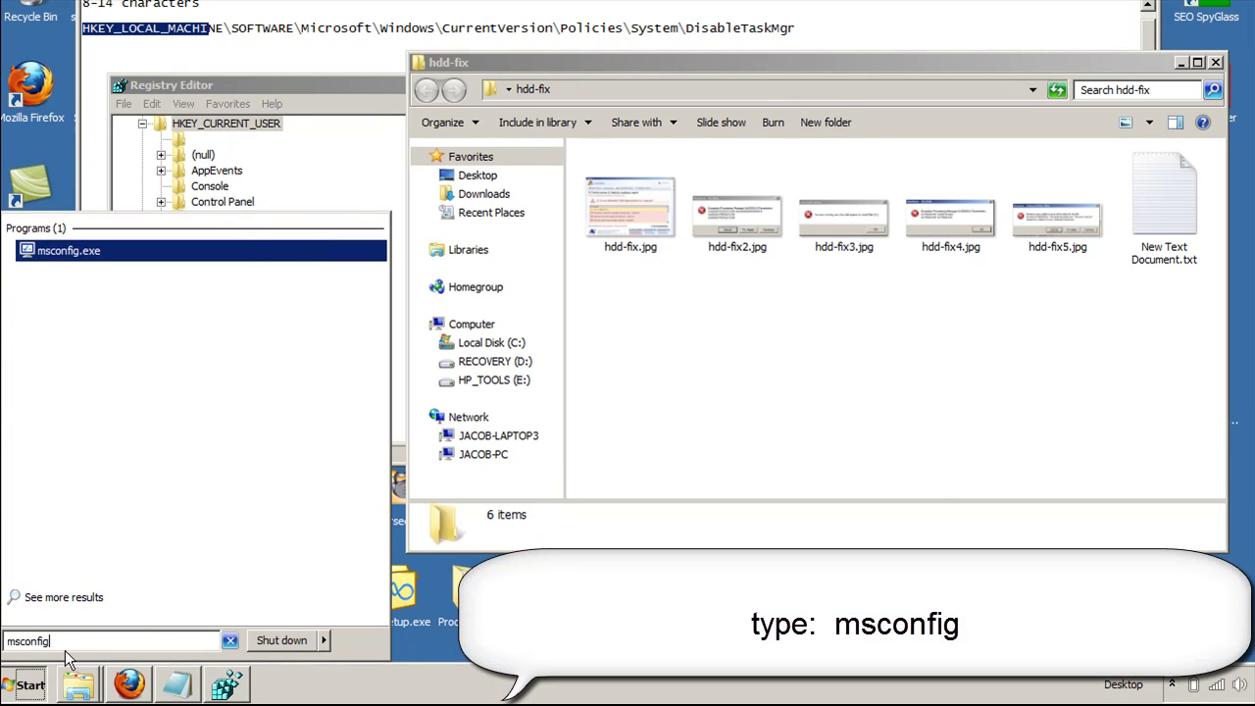
{"action": "key", "text": "Return"}
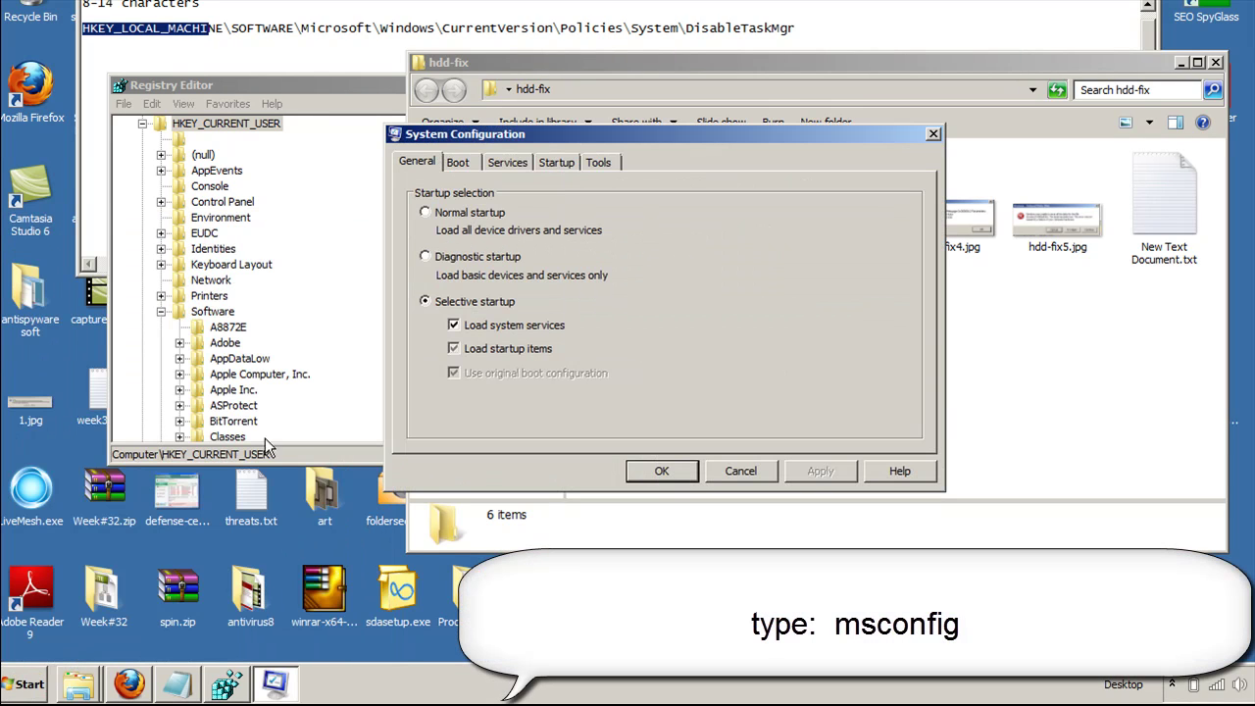
{"action": "left_click", "coordinate": [547, 162]}
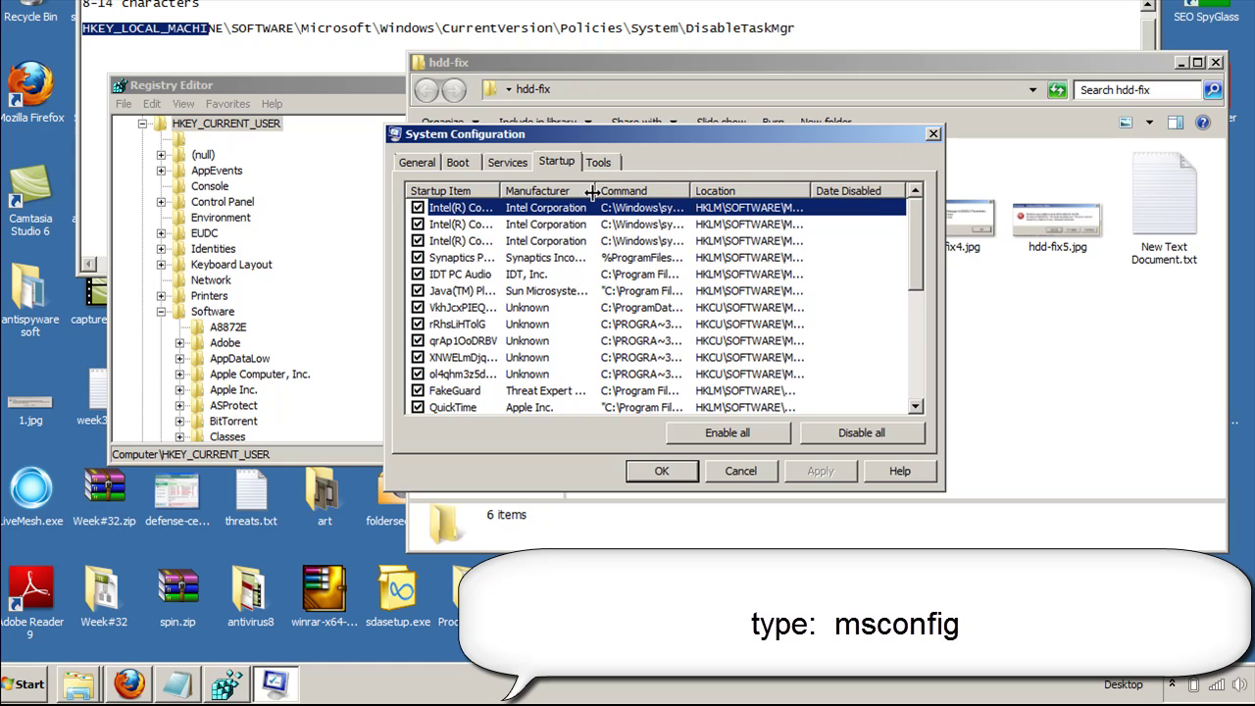
- Inspect the unknown entries (qrAp1OoDRBV, rRhsLiHToIG, VkhJcxPIEQM.exe) and widen the Startup Item and Command columns
{"action": "left_click_drag", "start_coordinate": [595, 191], "coordinate": [671, 191]}
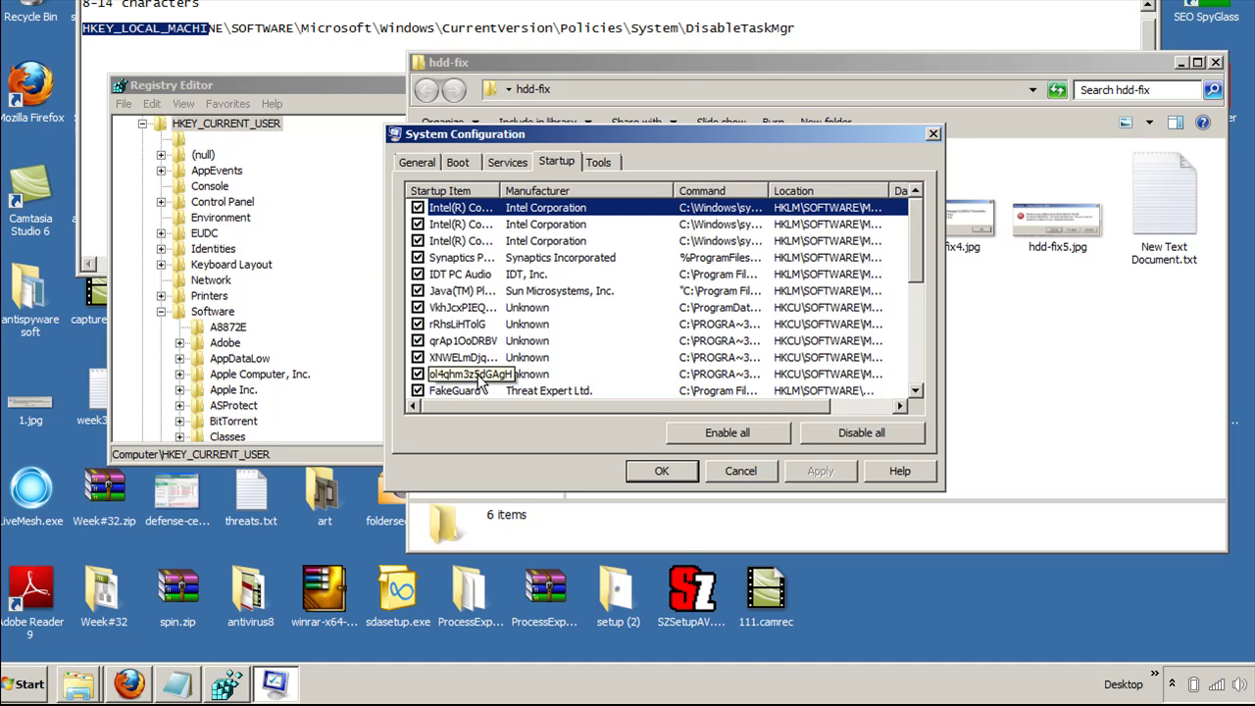
{"action": "left_click", "coordinate": [477, 360]}
{"action": "left_click", "coordinate": [468, 341]}
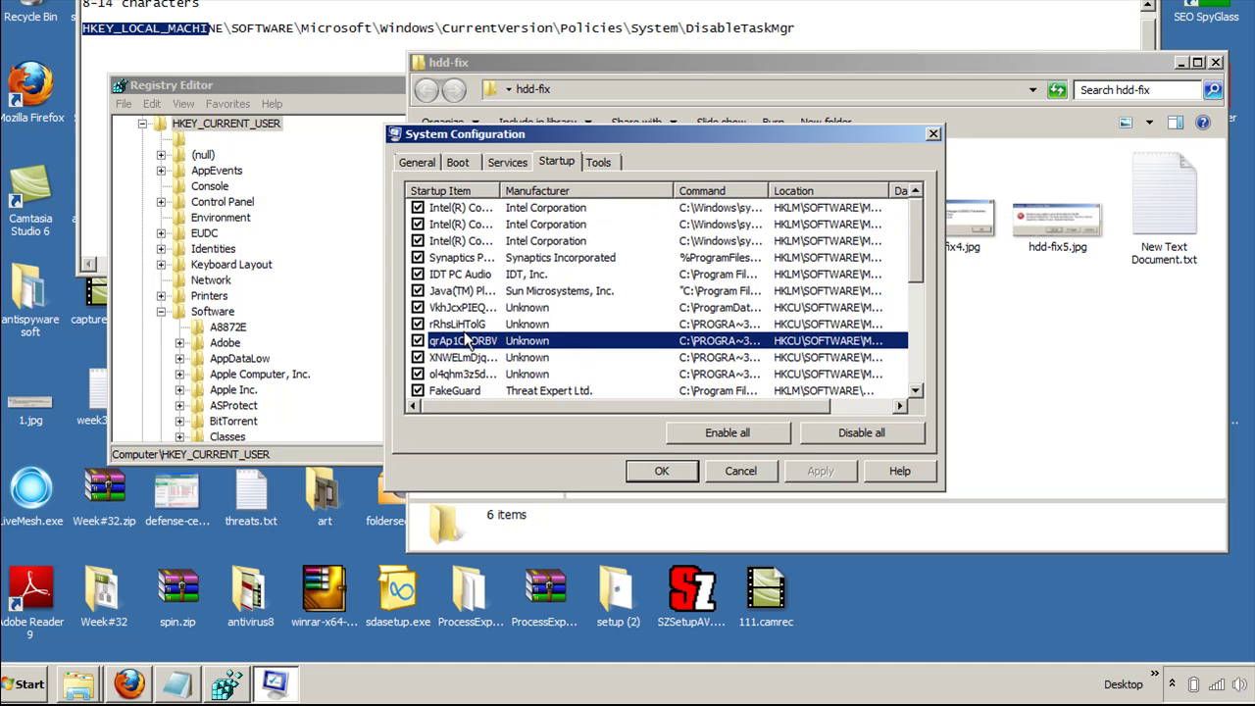
{"action": "left_click", "coordinate": [466, 324]}
{"action": "left_click", "coordinate": [463, 309]}
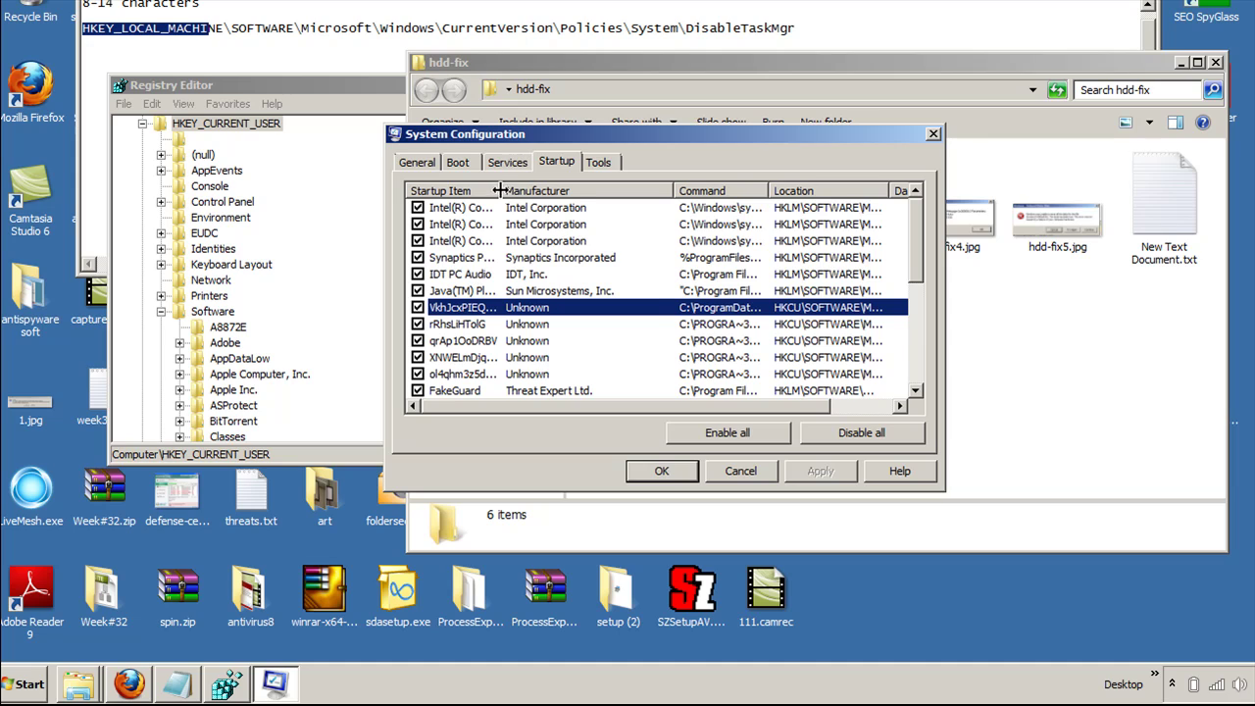
{"action": "left_click_drag", "start_coordinate": [499, 190], "coordinate": [550, 199]}
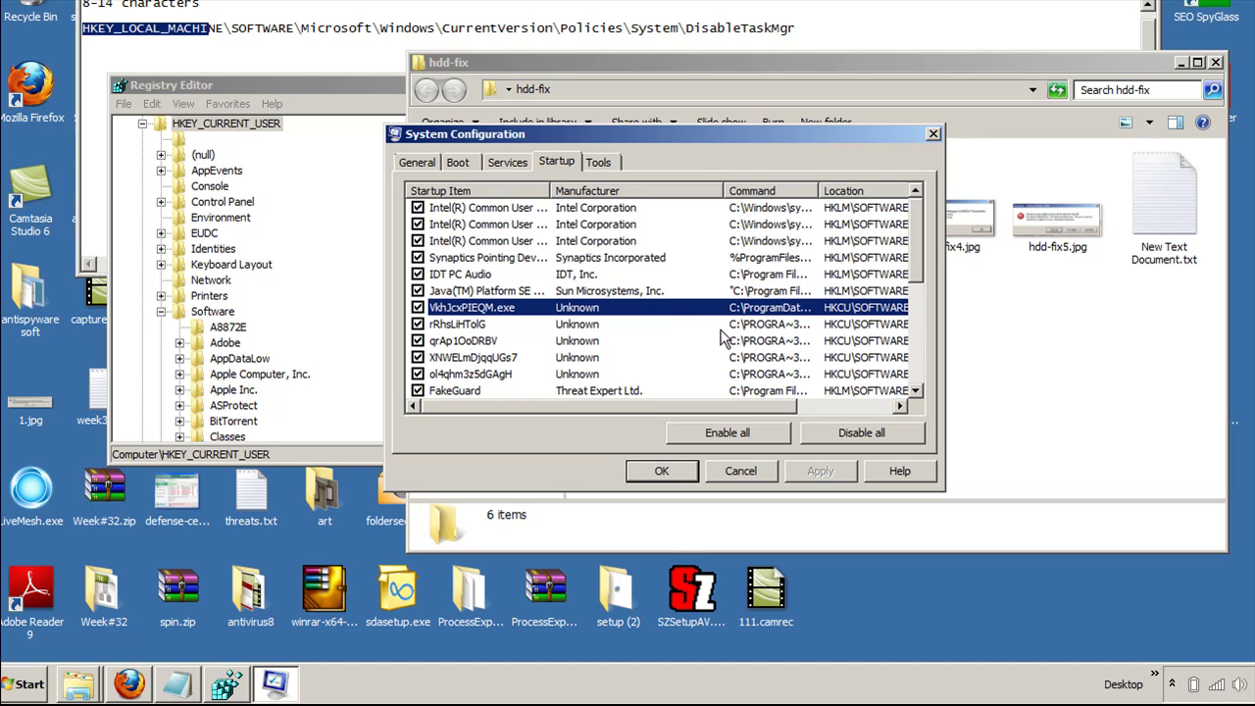
{"action": "left_click_drag", "start_coordinate": [819, 191], "coordinate": [908, 223]}
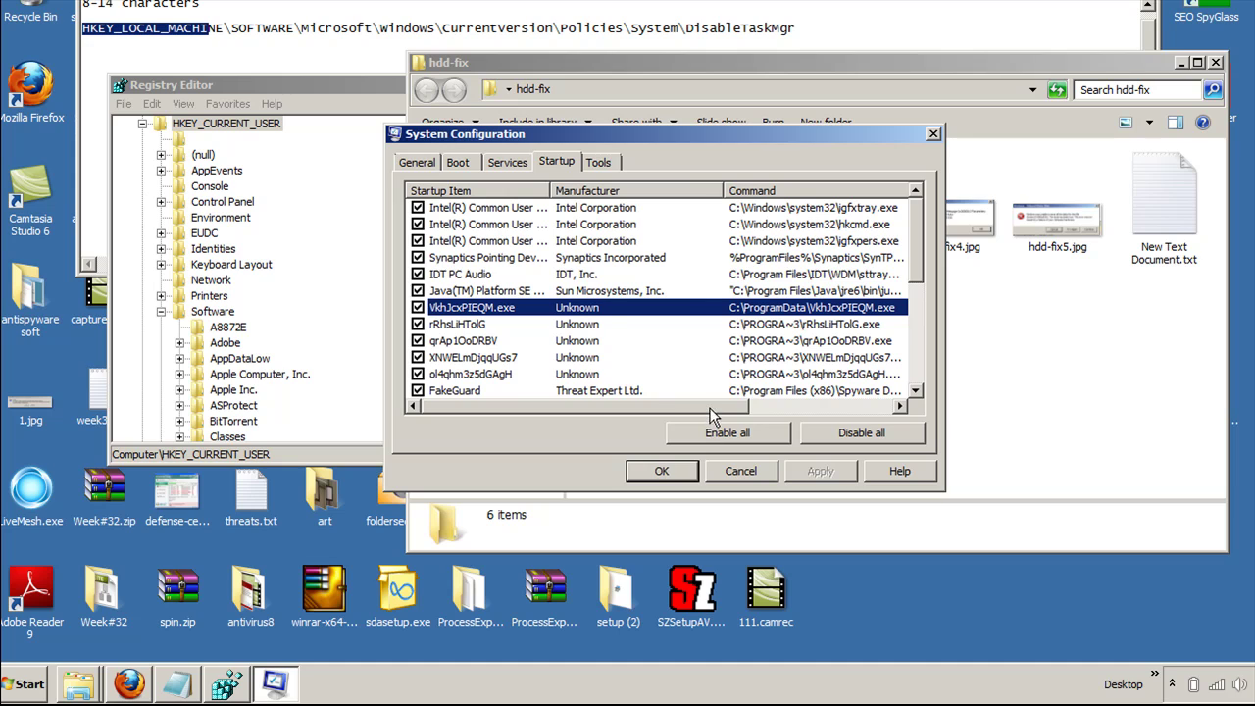
{"action": "left_click_drag", "start_coordinate": [713, 416], "coordinate": [757, 397]}
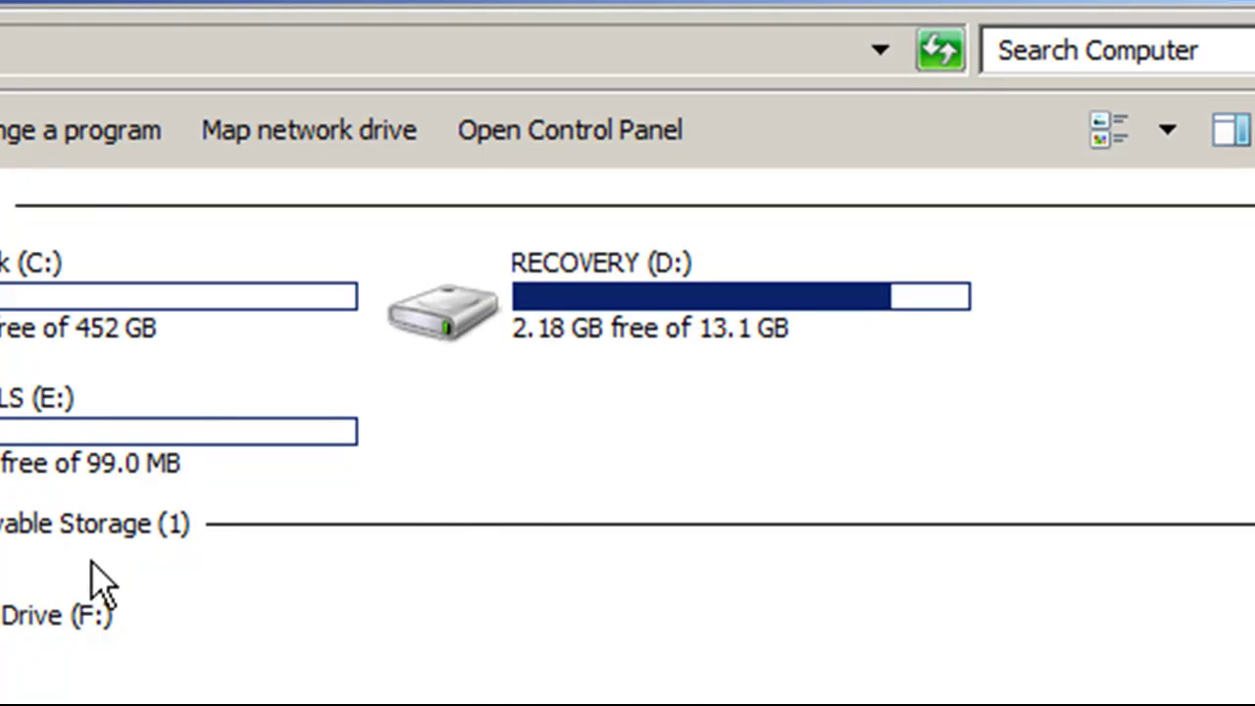
- Open ProgramData from Local Disk (C:) and reveal the C:\ProgramData address path
{"action": "double_click", "coordinate": [70, 272]}
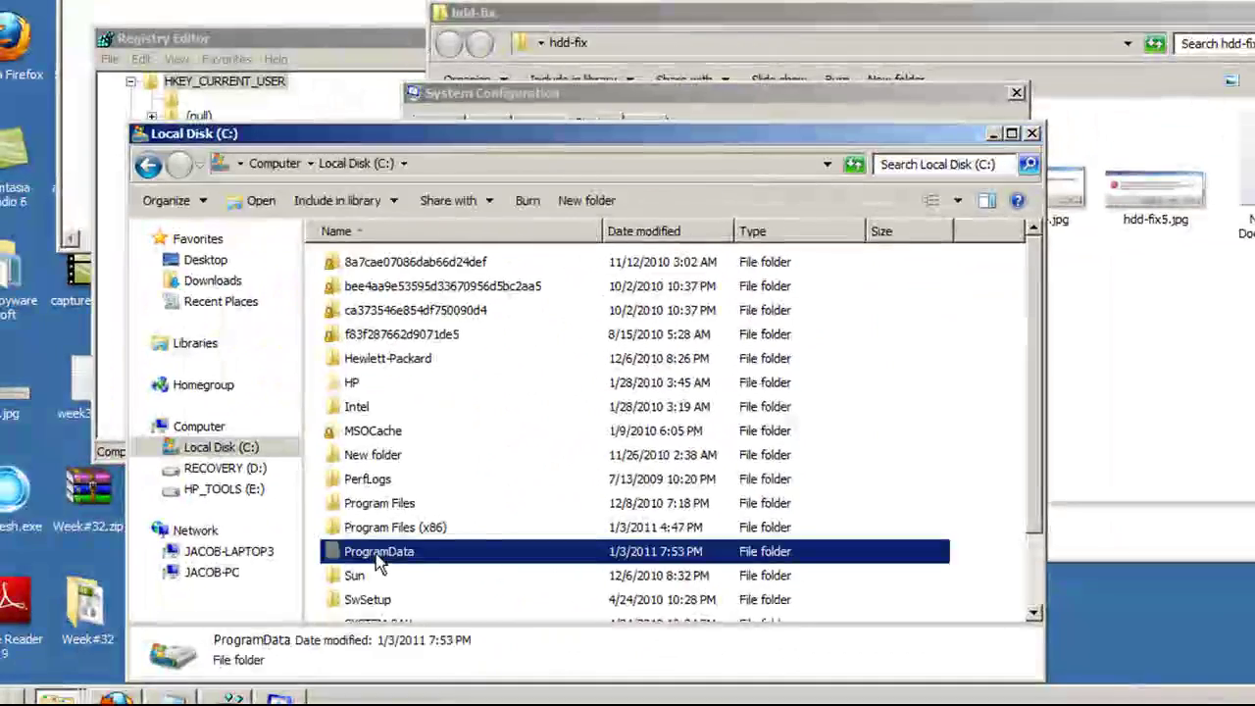
{"action": "double_click", "coordinate": [365, 559]}
{"action": "left_click", "coordinate": [541, 166]}
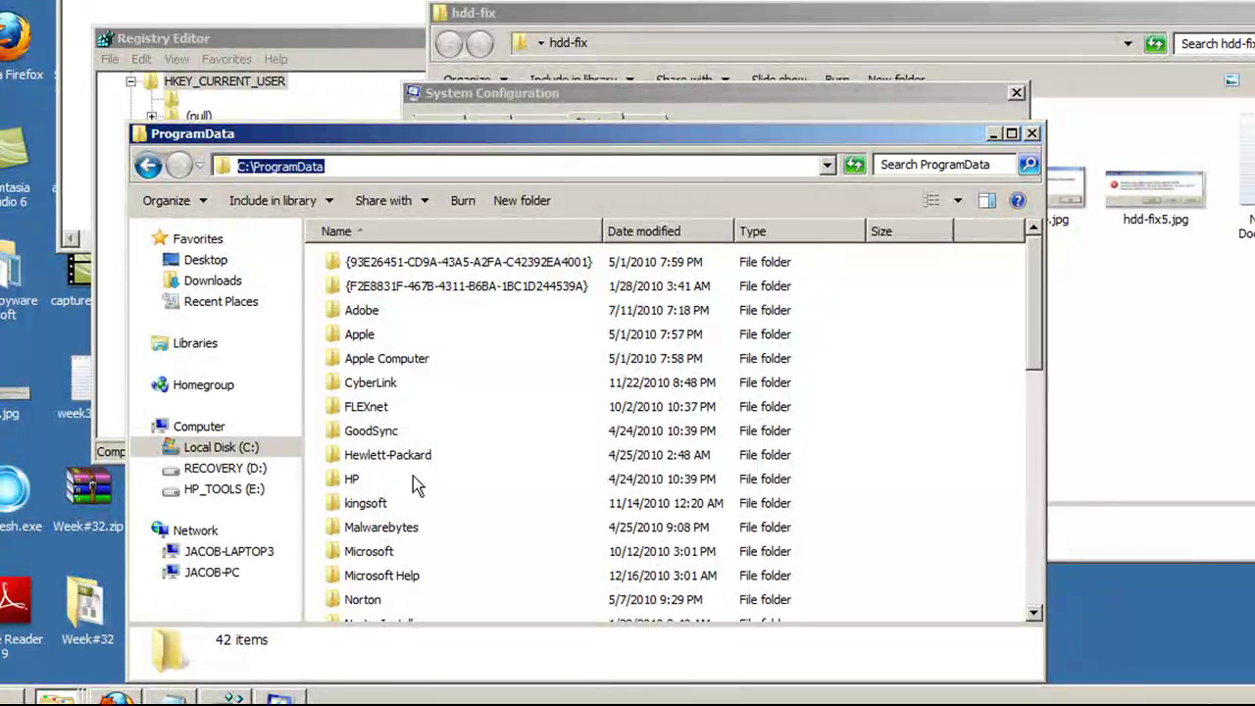
{"action": "left_click", "coordinate": [365, 167]}
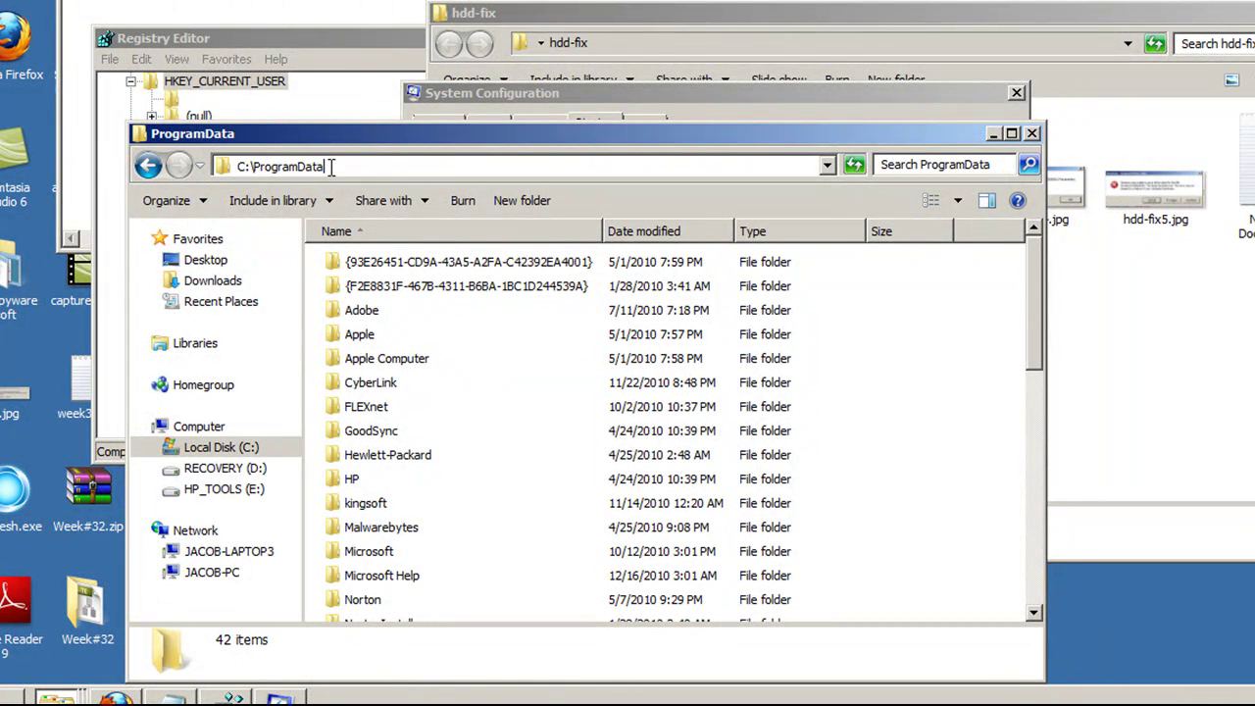
- Search Control Panel for 'hidden' and set Folder Options to Show hidden files, folders, and drives
{"action": "left_click", "coordinate": [12, 694]}
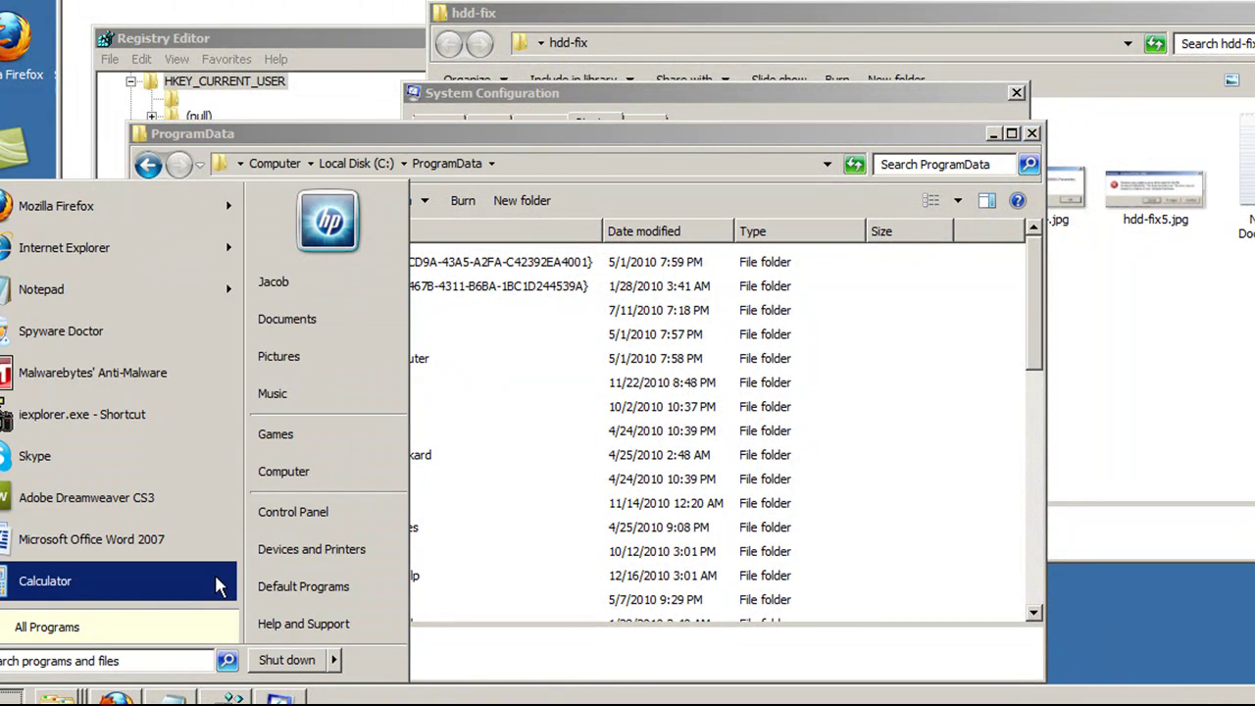
{"action": "left_click", "coordinate": [294, 520]}
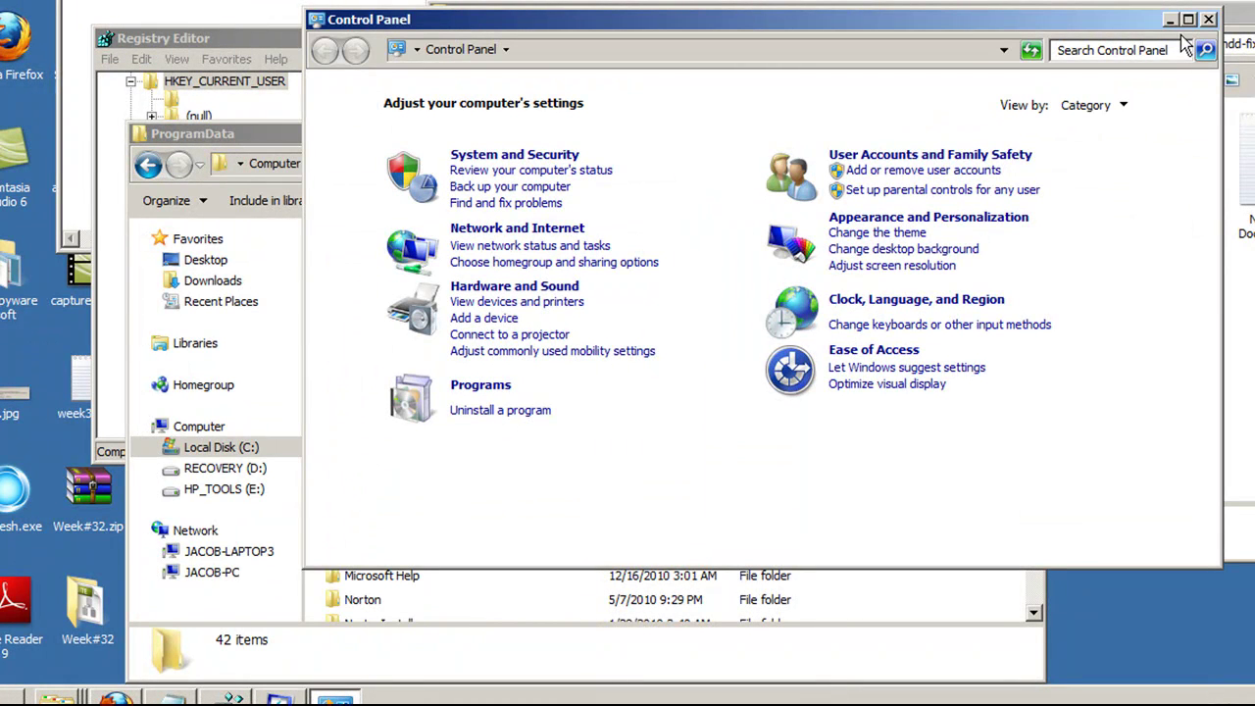
{"action": "type", "text": "hidden"}
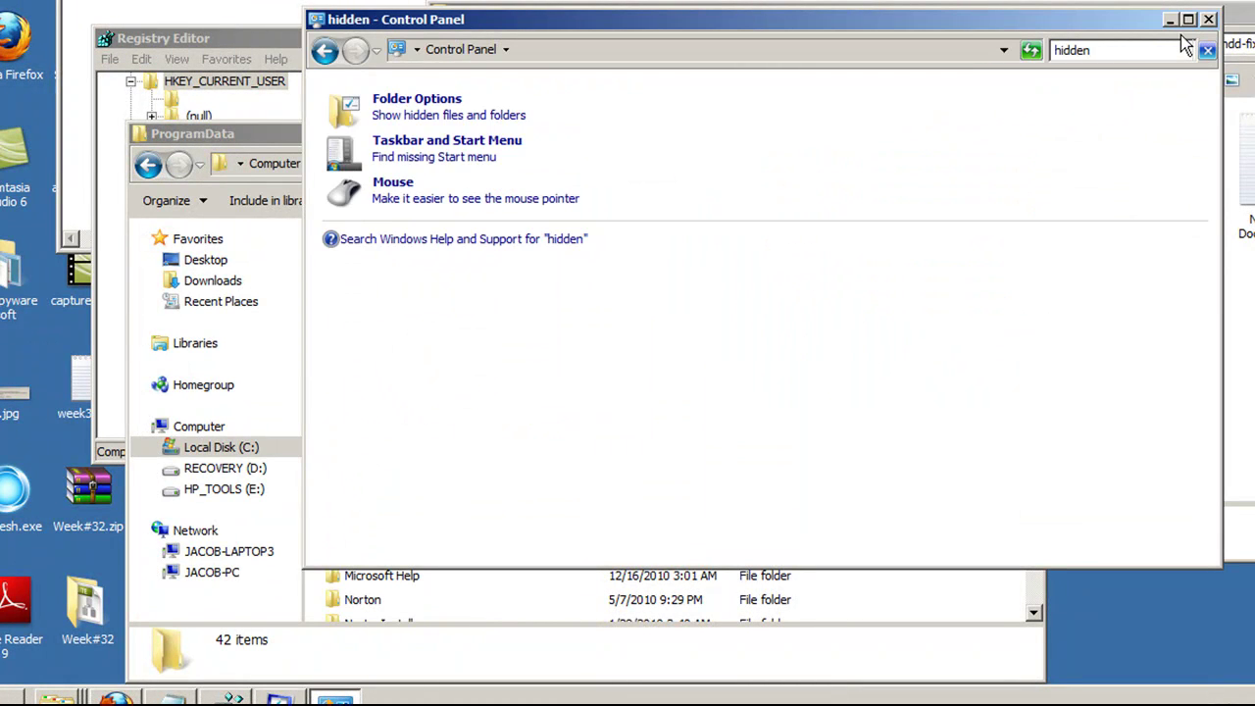
{"action": "left_click", "coordinate": [448, 115]}
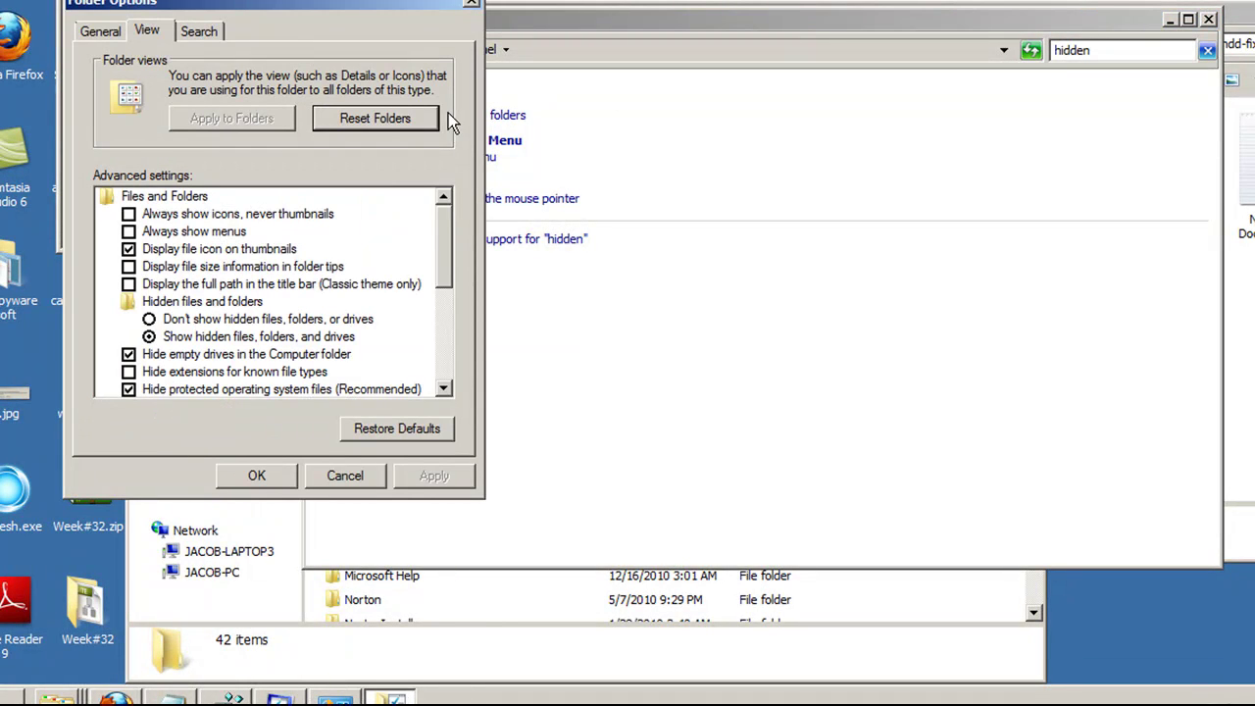
{"action": "left_click", "coordinate": [147, 328]}
{"action": "left_click", "coordinate": [150, 336]}
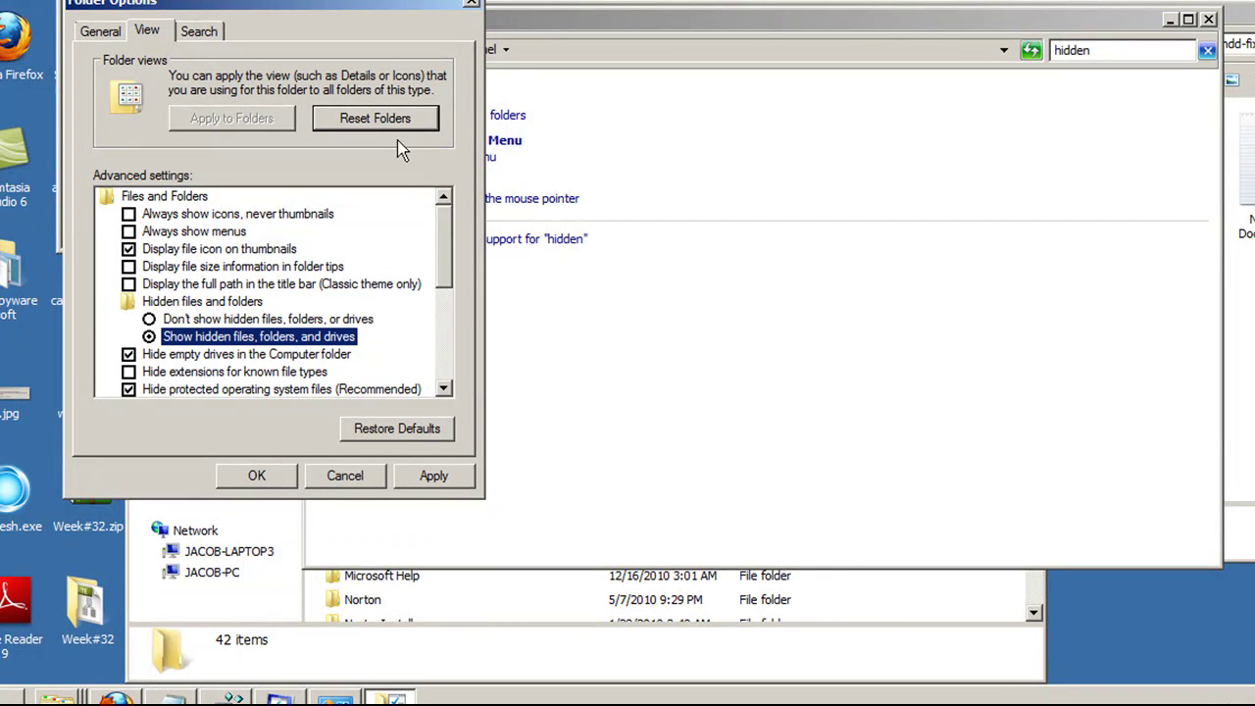
{"action": "left_click", "coordinate": [471, 4]}
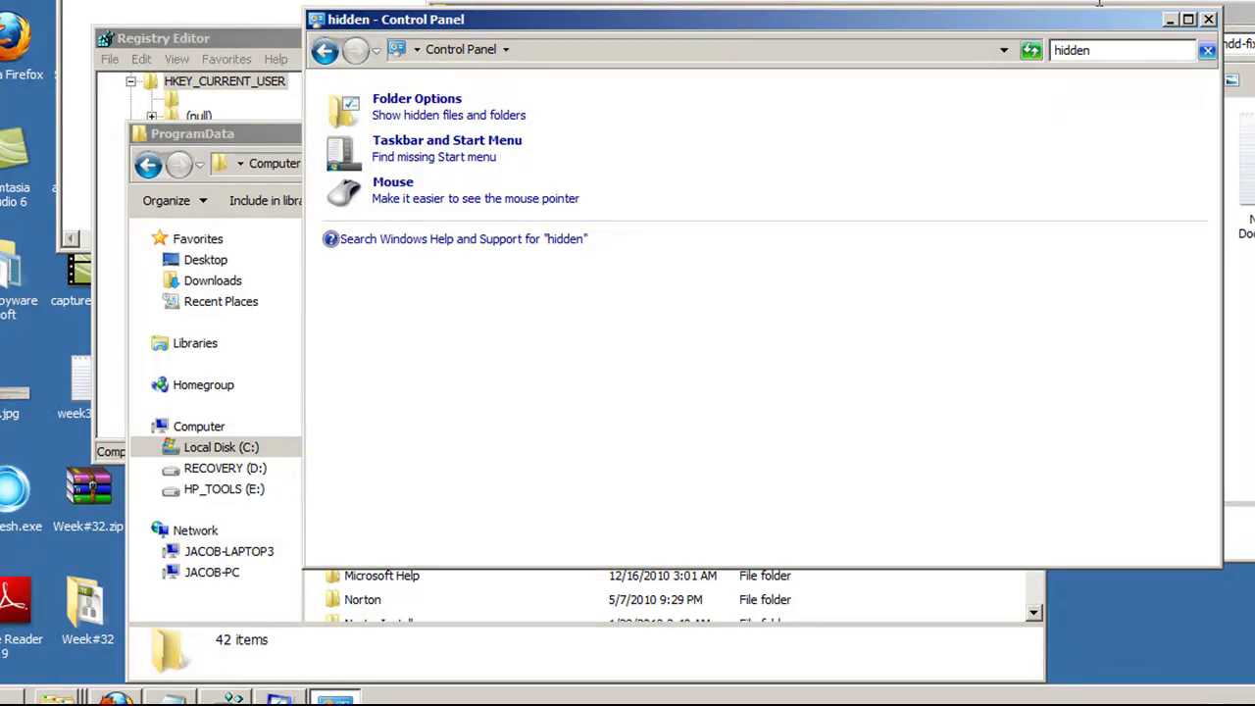
- Close Control Panel, reopen C:\ProgramData, and scroll down to the files asdf, sdf, sdfsd and serf
{"action": "left_click", "coordinate": [1211, 21]}
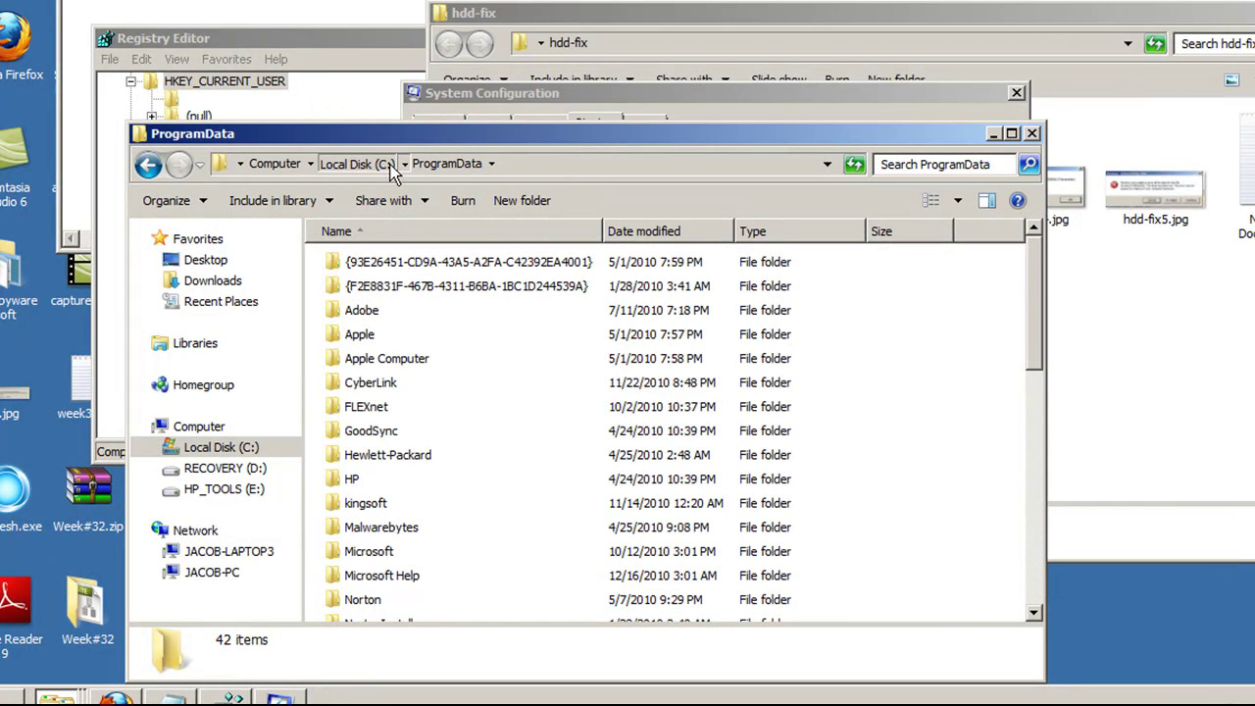
{"action": "left_click", "coordinate": [355, 163]}
{"action": "left_click", "coordinate": [439, 570]}
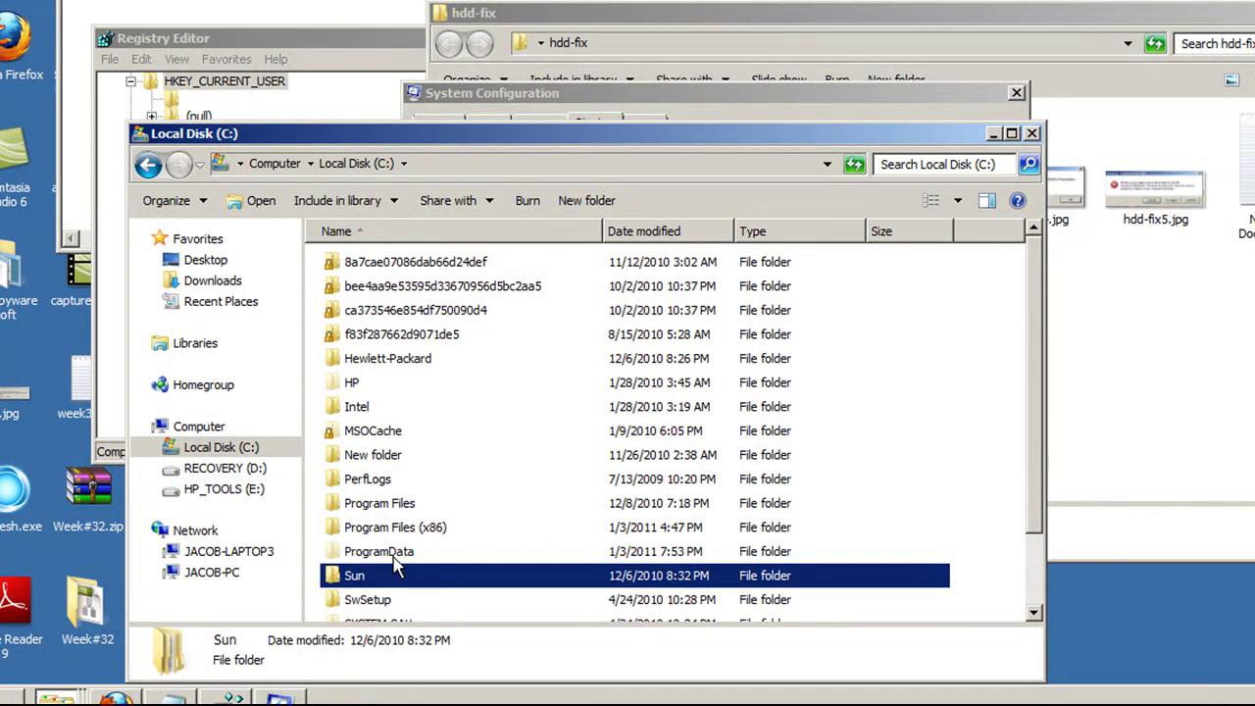
{"action": "double_click", "coordinate": [396, 552]}
{"action": "scroll", "coordinate": [484, 448], "scroll_direction": "down", "scroll_amount": 9}
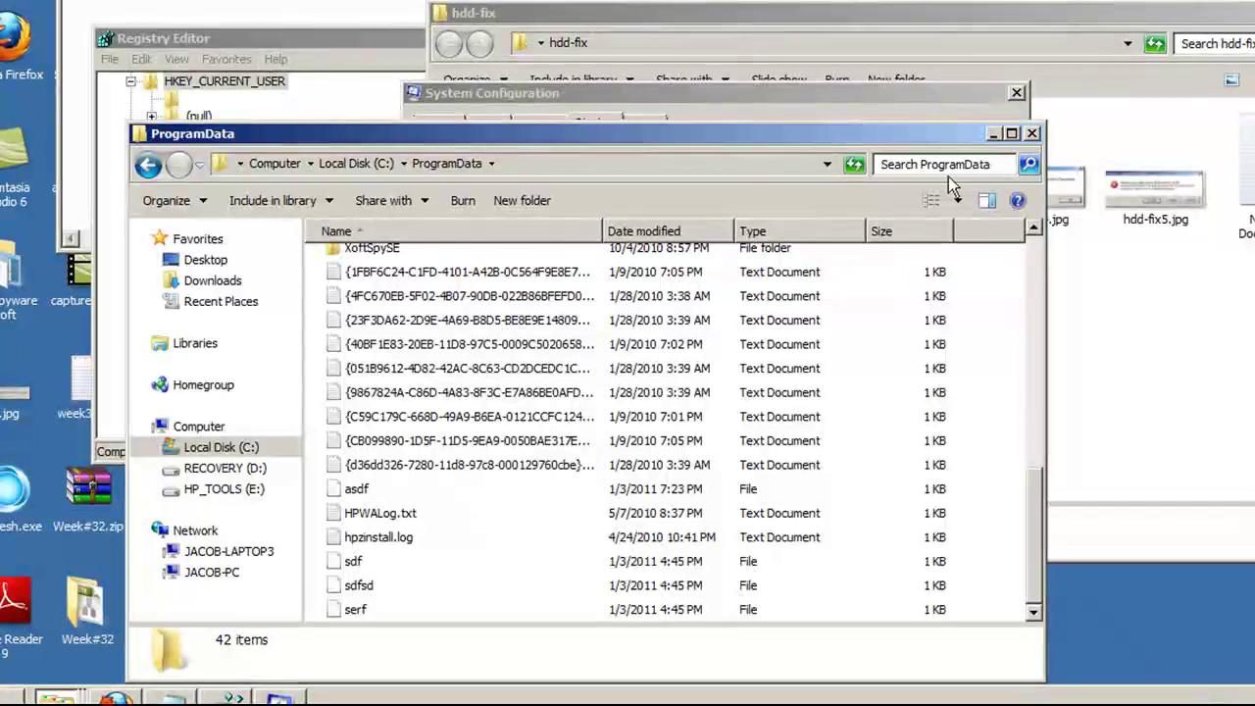
- Auto-fit the Location column to show the HKCU\SOFTWARE\Microsoft\Windows\CurrentVersion\Run paths
{"action": "left_click", "coordinate": [1033, 134]}
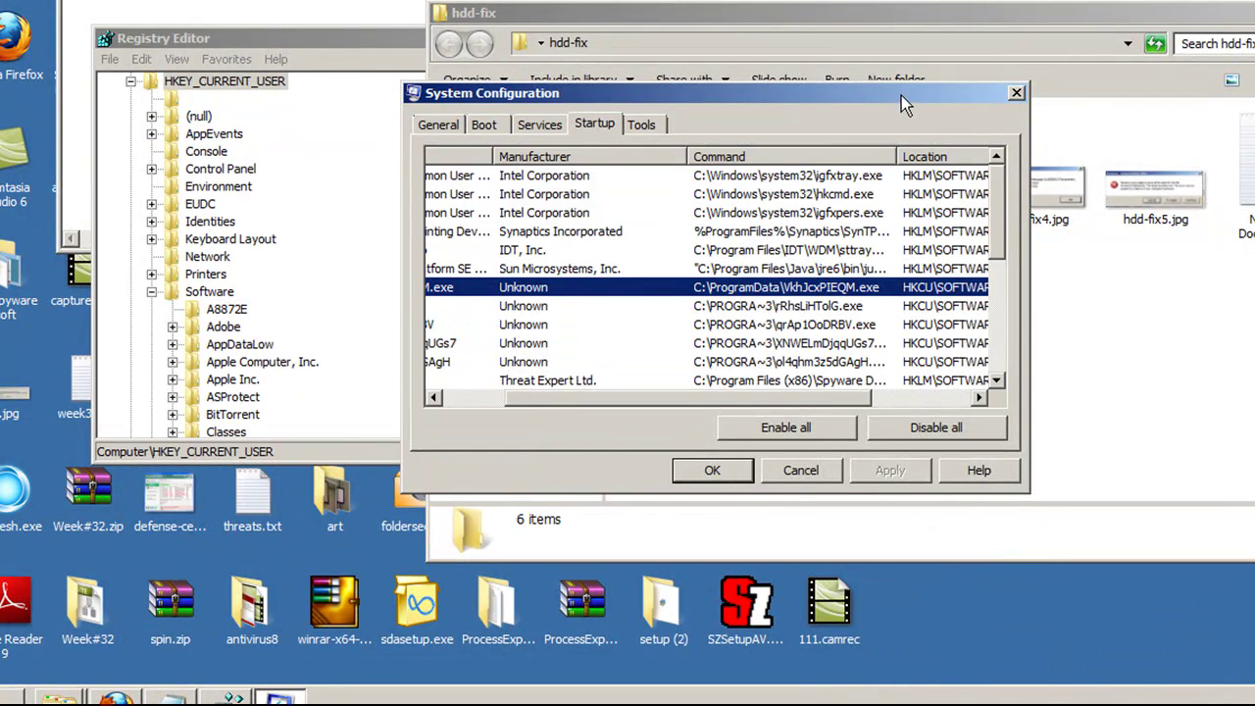
{"action": "left_click_drag", "start_coordinate": [900, 95], "coordinate": [839, 88]}
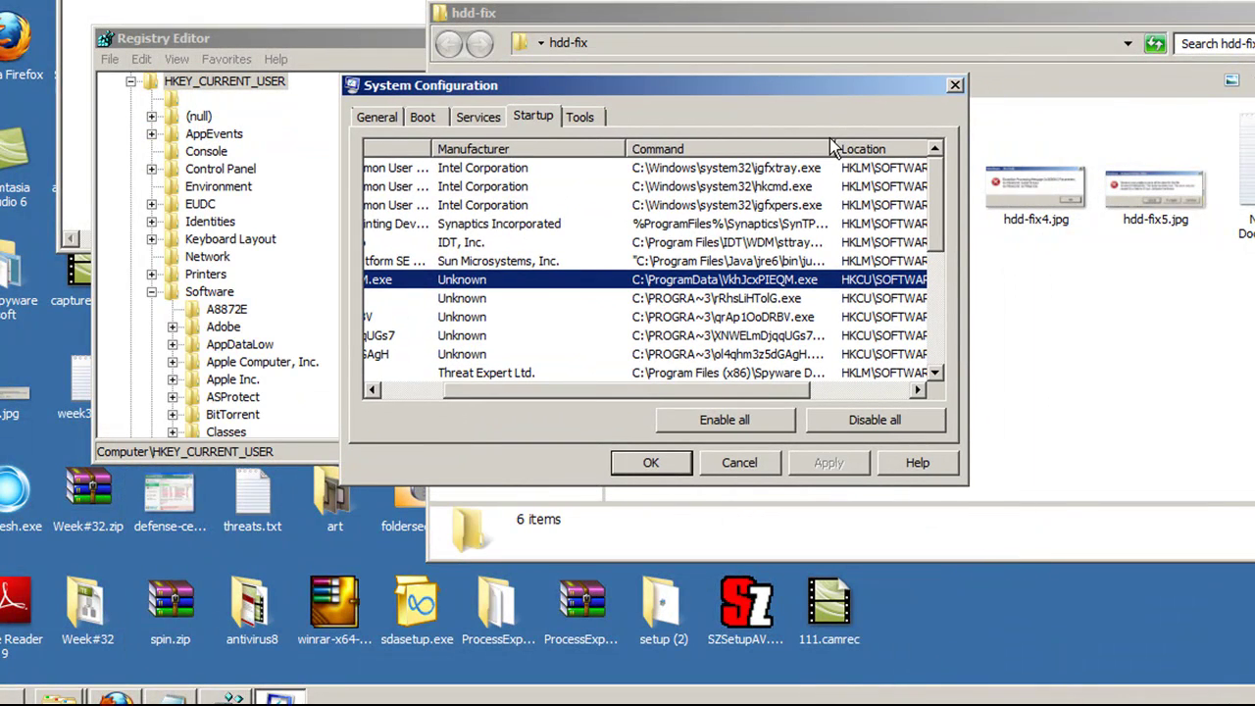
{"action": "left_click_drag", "start_coordinate": [832, 143], "coordinate": [697, 147]}
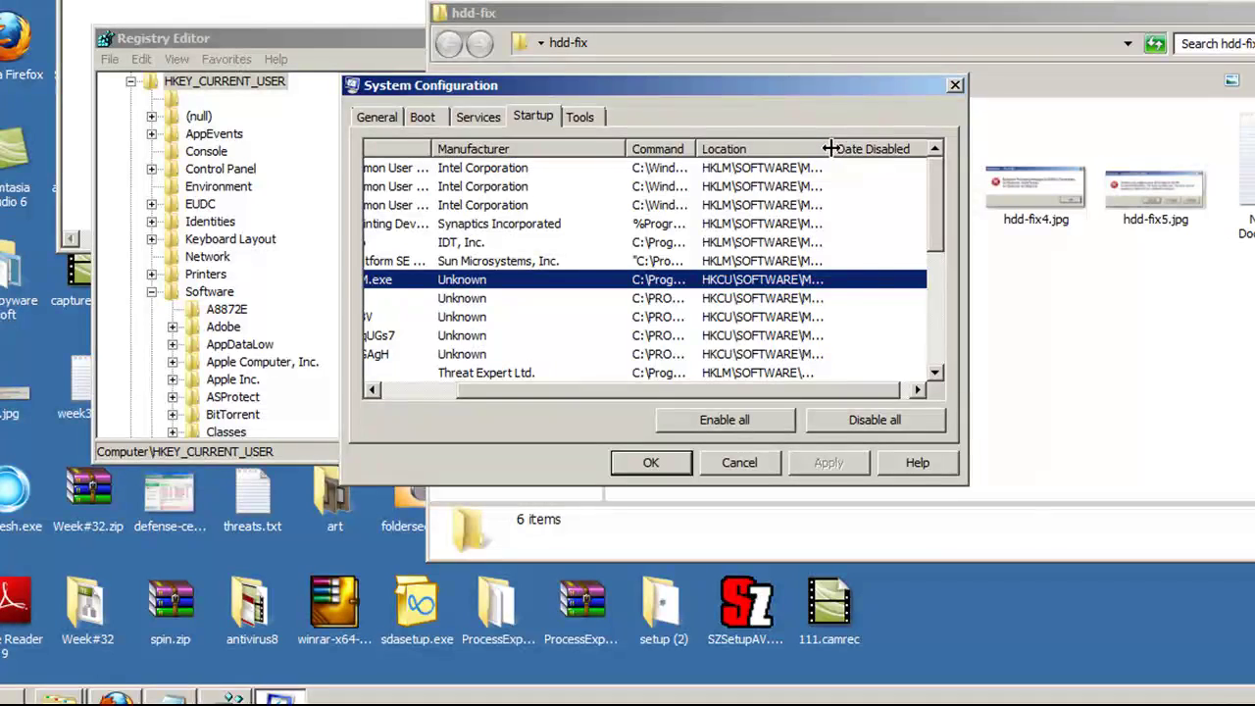
{"action": "left_click_drag", "start_coordinate": [830, 148], "coordinate": [1000, 155]}
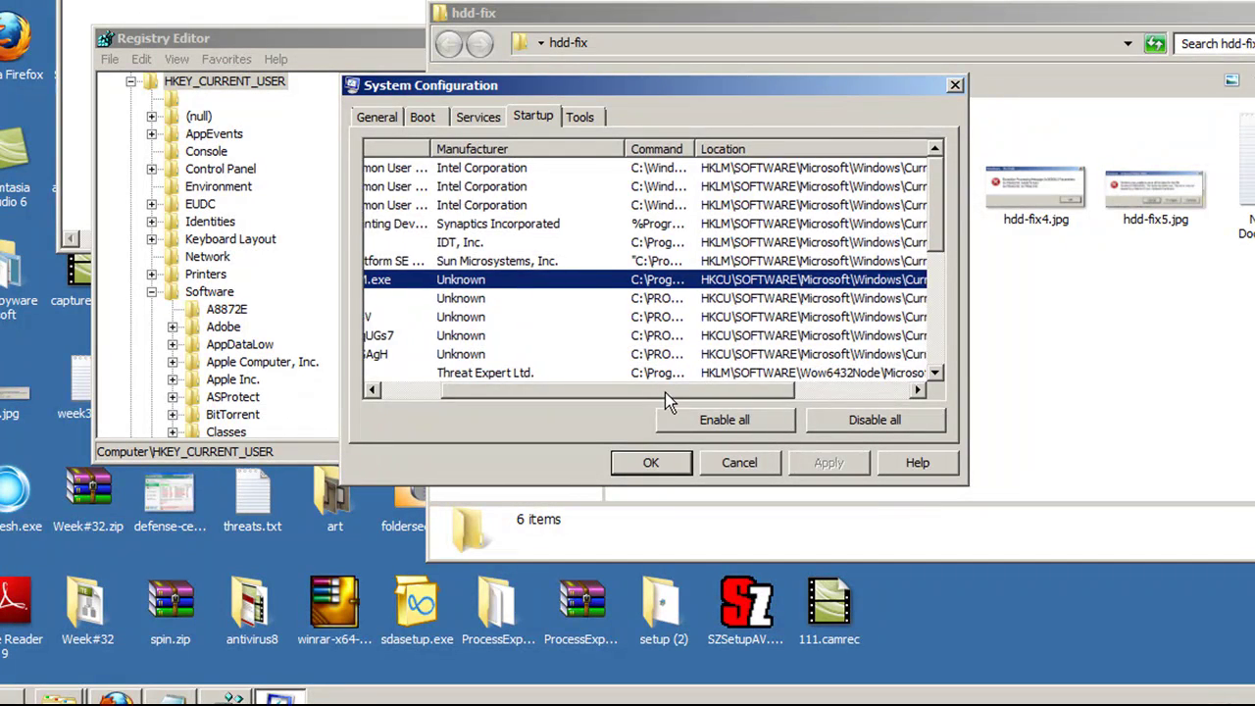
{"action": "left_click_drag", "start_coordinate": [666, 391], "coordinate": [700, 391]}
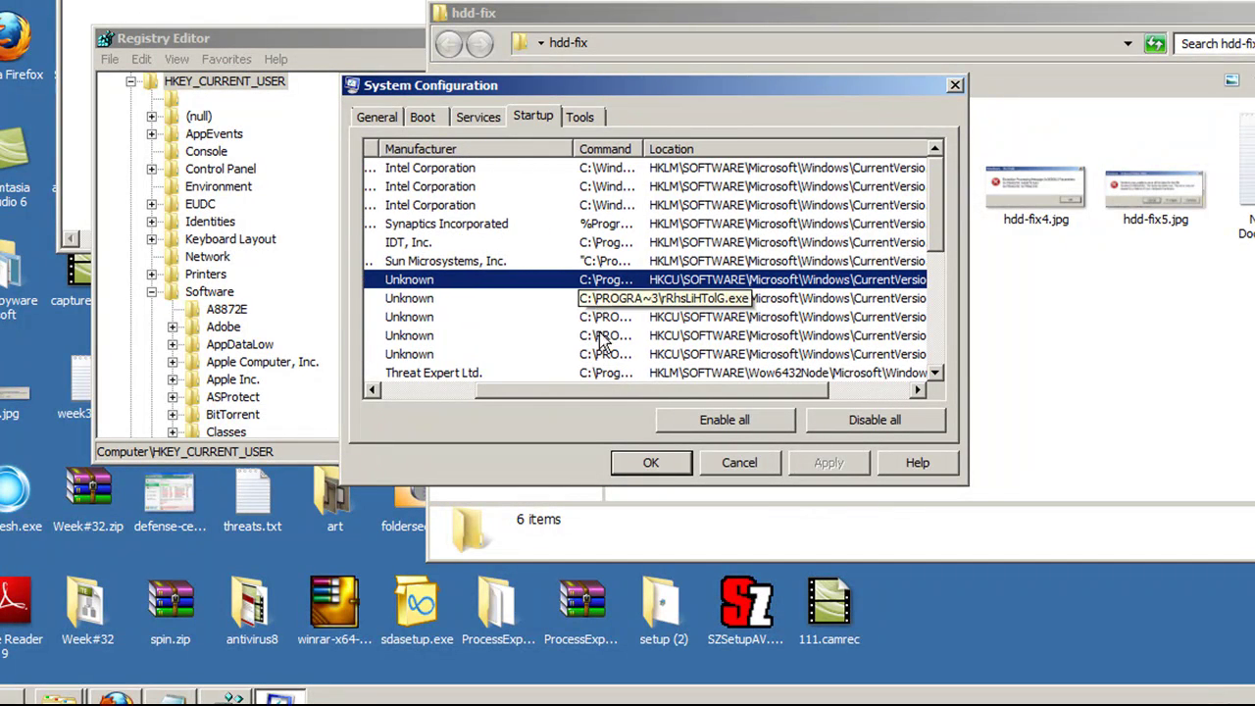
{"action": "left_click_drag", "start_coordinate": [616, 391], "coordinate": [691, 408]}
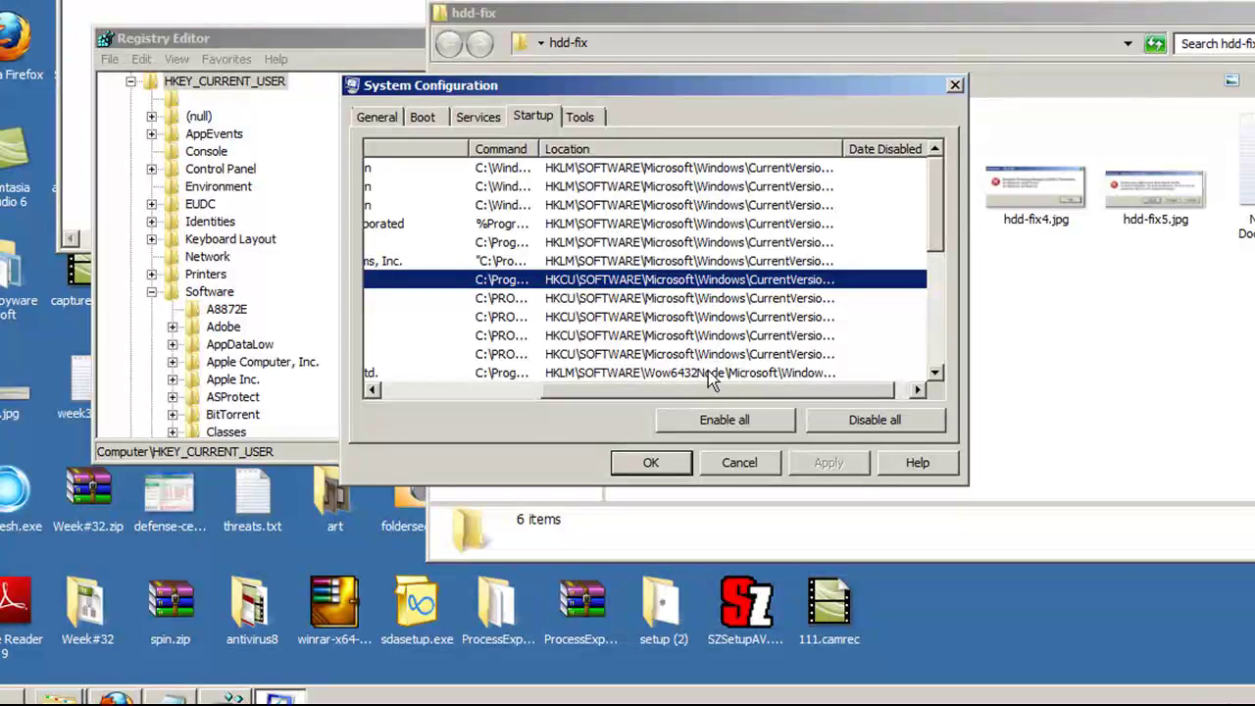
{"action": "double_click", "coordinate": [841, 149]}
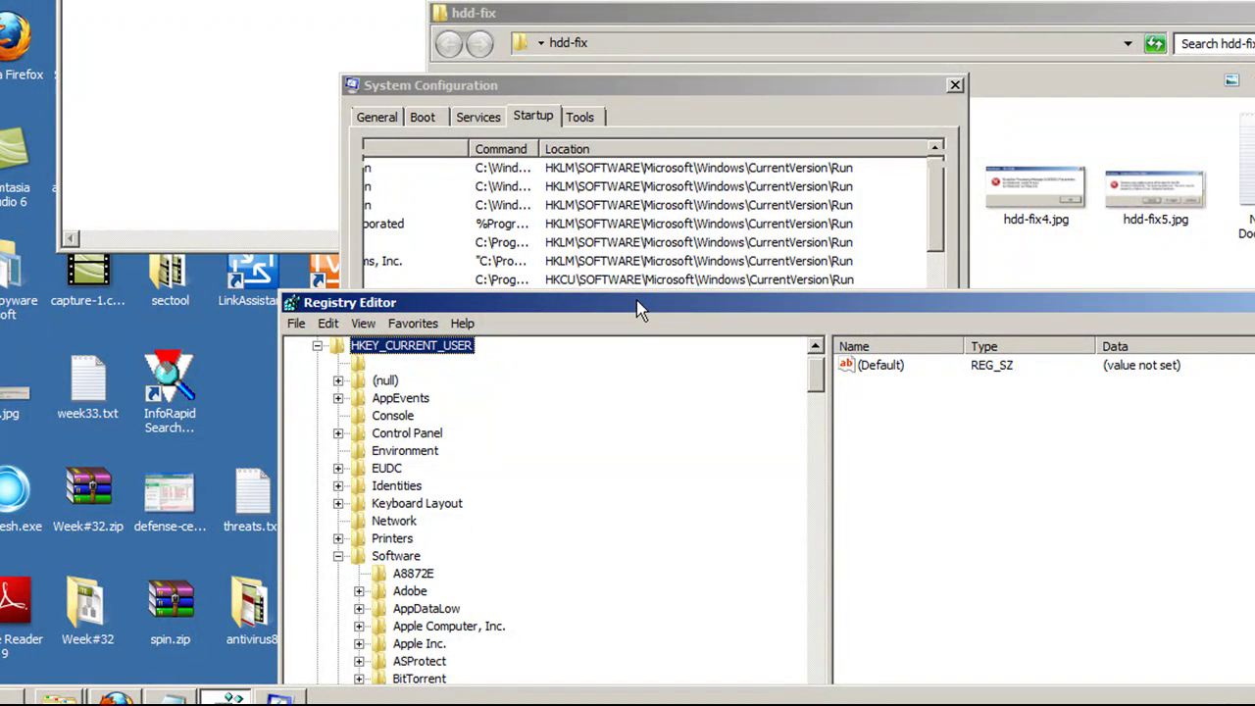
- In Registry Editor, select HKEY_CURRENT_USER\Software\Microsoft\Windows\CurrentVersion\Run to list its five random-named .exe values
{"action": "mouse_move", "coordinate": [635, 303]}
{"action": "left_mouse_down"}
{"action": "mouse_move", "coordinate": [634, 291]}
{"action": "mouse_move", "coordinate": [629, 357]}
{"action": "mouse_move", "coordinate": [626, 303]}
{"action": "left_mouse_up"}
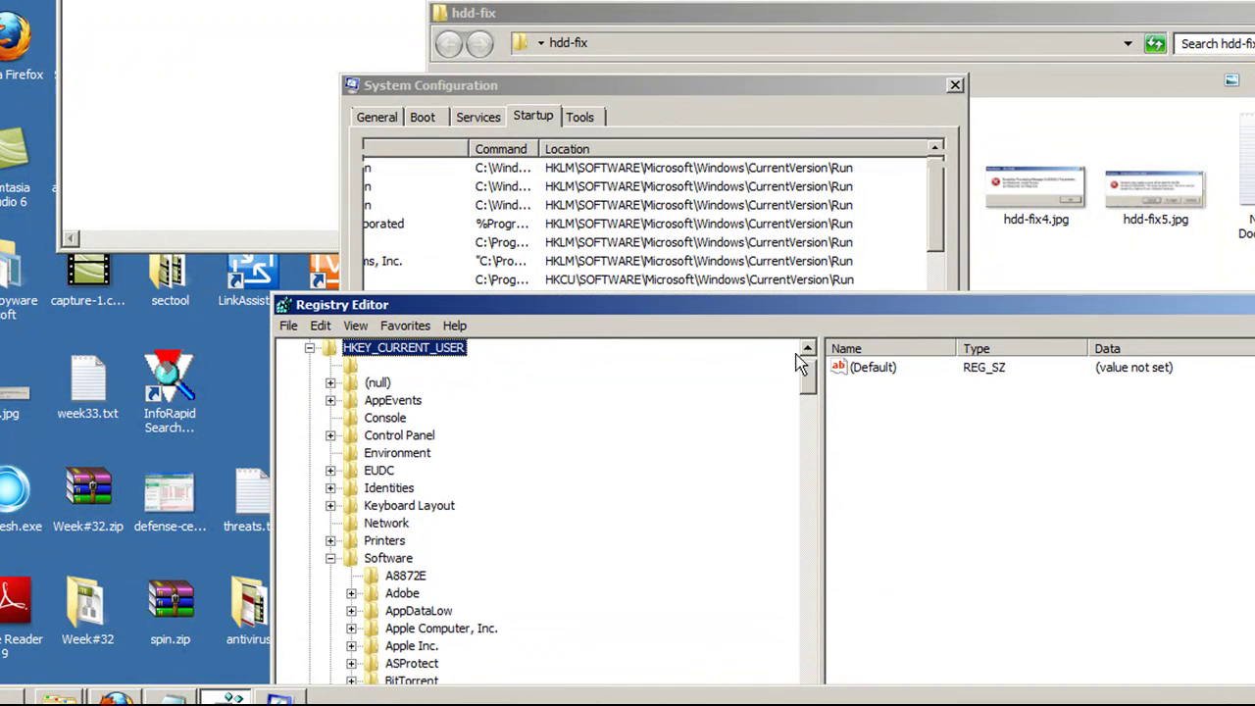
{"action": "left_click_drag", "start_coordinate": [811, 381], "coordinate": [819, 576]}
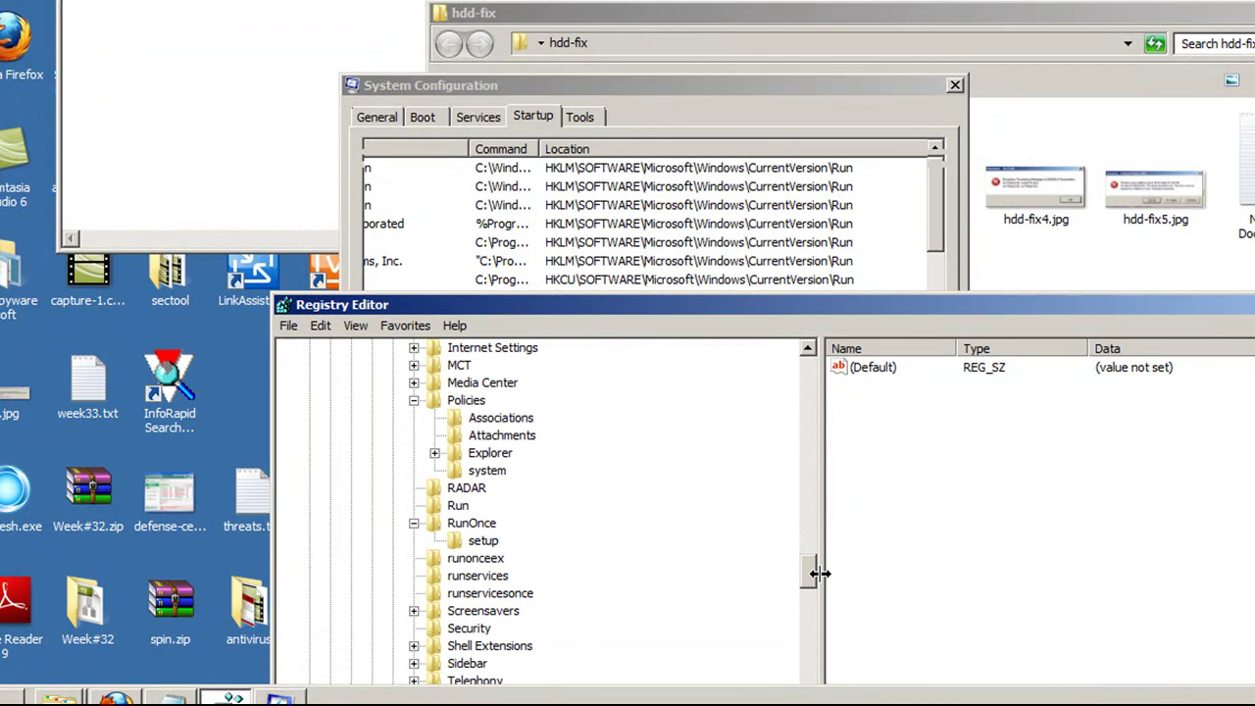
{"action": "left_click", "coordinate": [438, 506]}
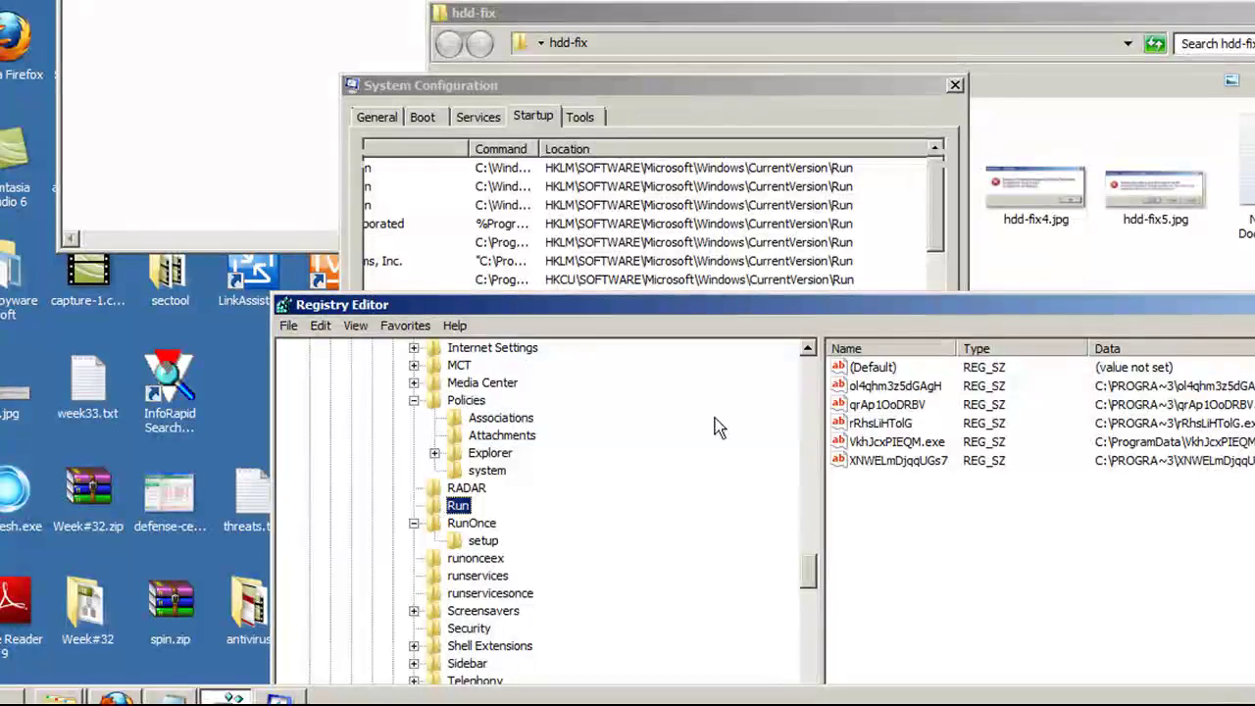
{"action": "left_click_drag", "start_coordinate": [845, 306], "coordinate": [619, 70]}
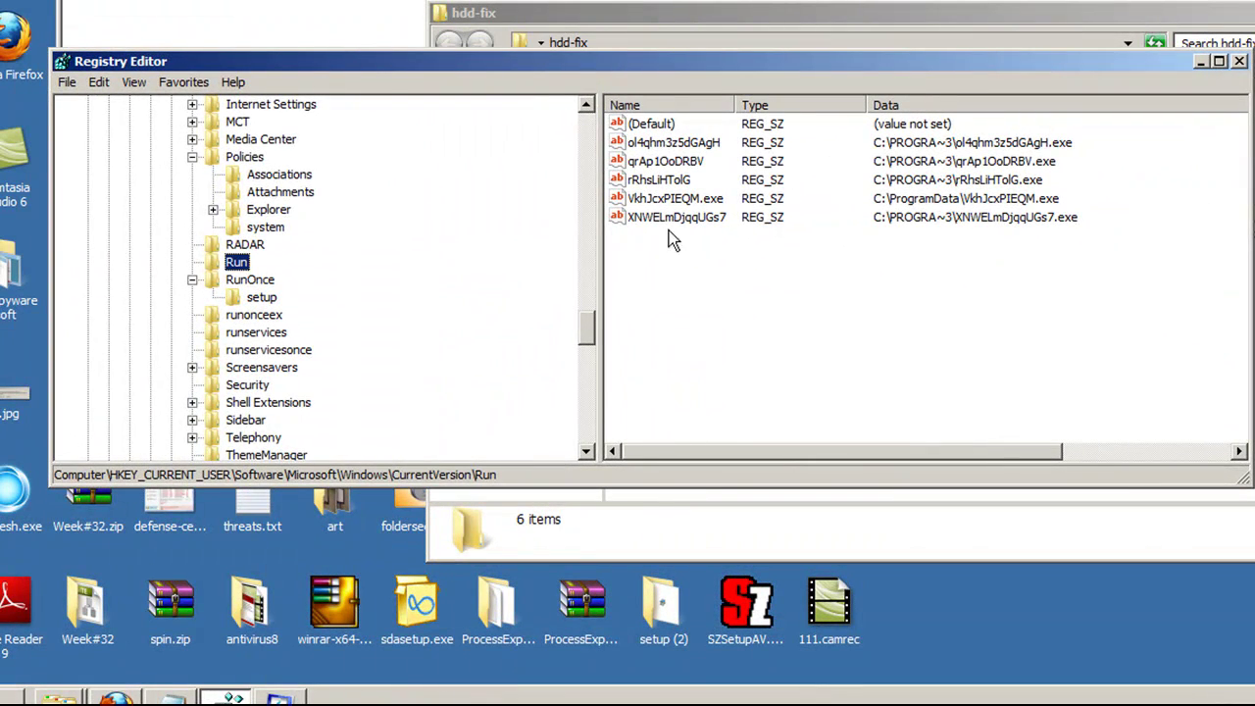
- Delete the five random-named values, ol4qhm3z5dGAgH through XNWELmDjqqUGs7, from the Run key
{"action": "left_click", "coordinate": [670, 145]}
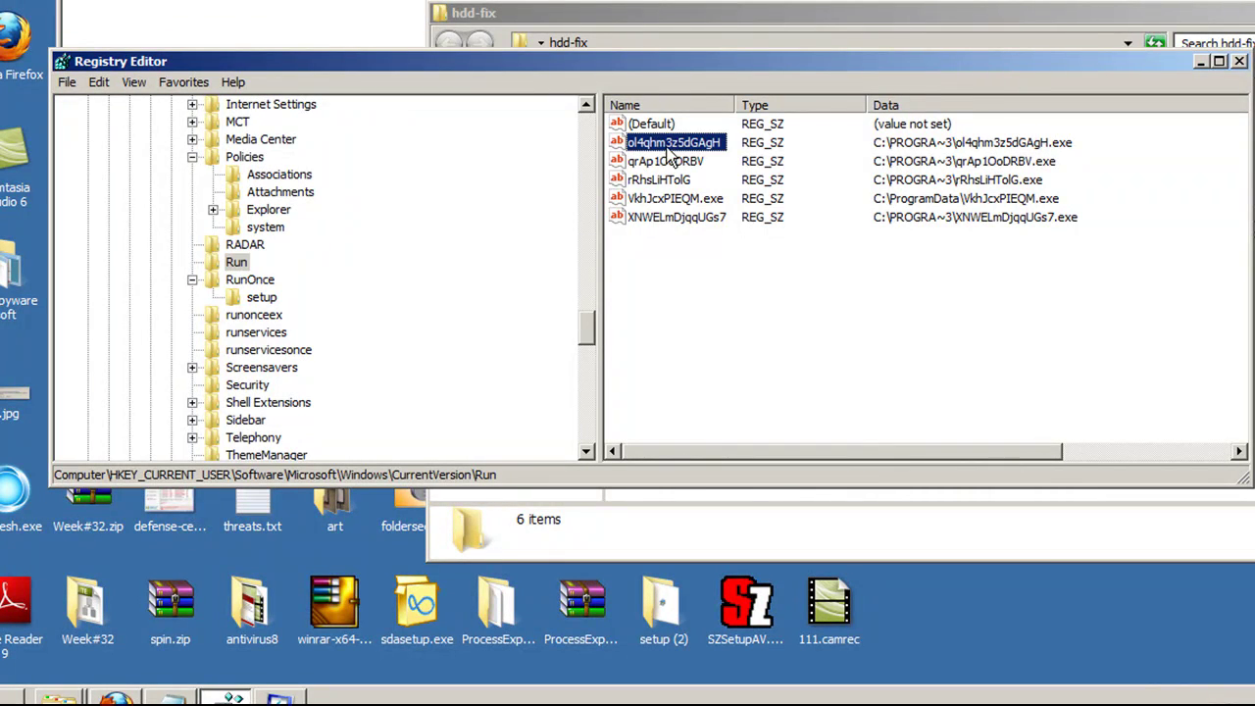
{"action": "left_click", "coordinate": [686, 220], "text": "shift"}
{"action": "right_click", "coordinate": [686, 220]}
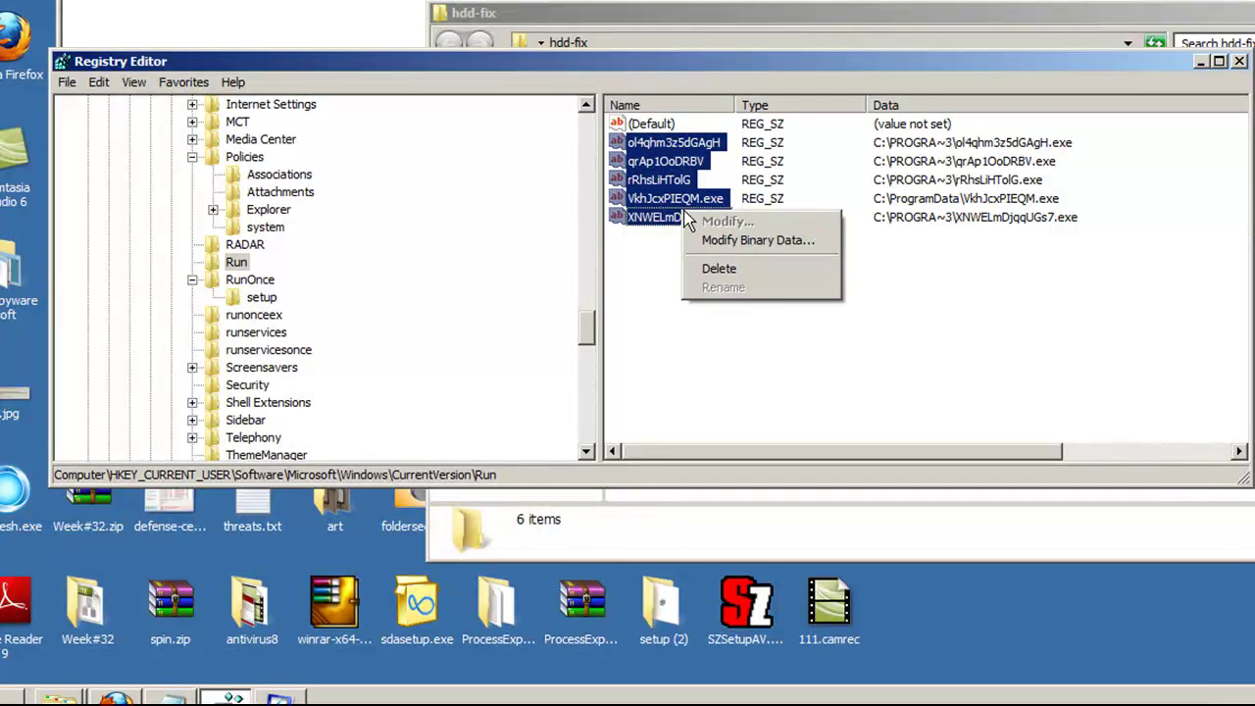
{"action": "left_click", "coordinate": [707, 271]}
{"action": "left_click", "coordinate": [893, 303]}
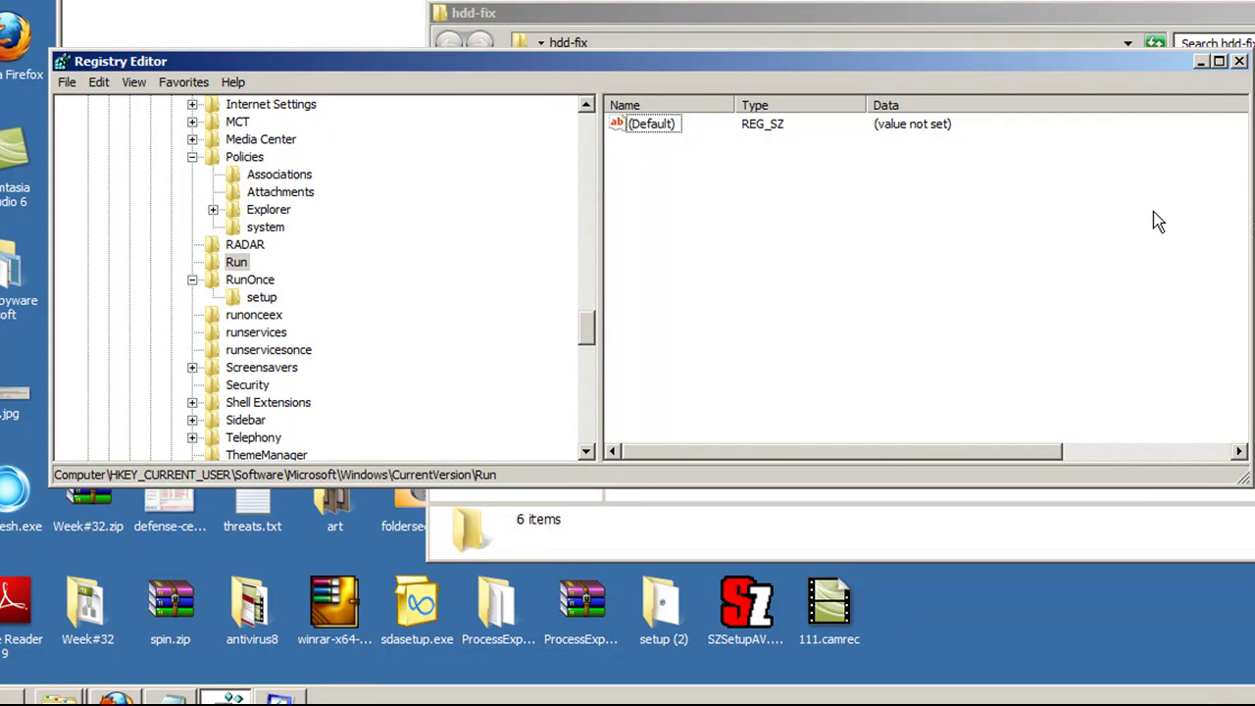
- Close Registry Editor, accept and close System Configuration with OK, and close the hdd-fix window
{"action": "left_click", "coordinate": [1239, 61]}
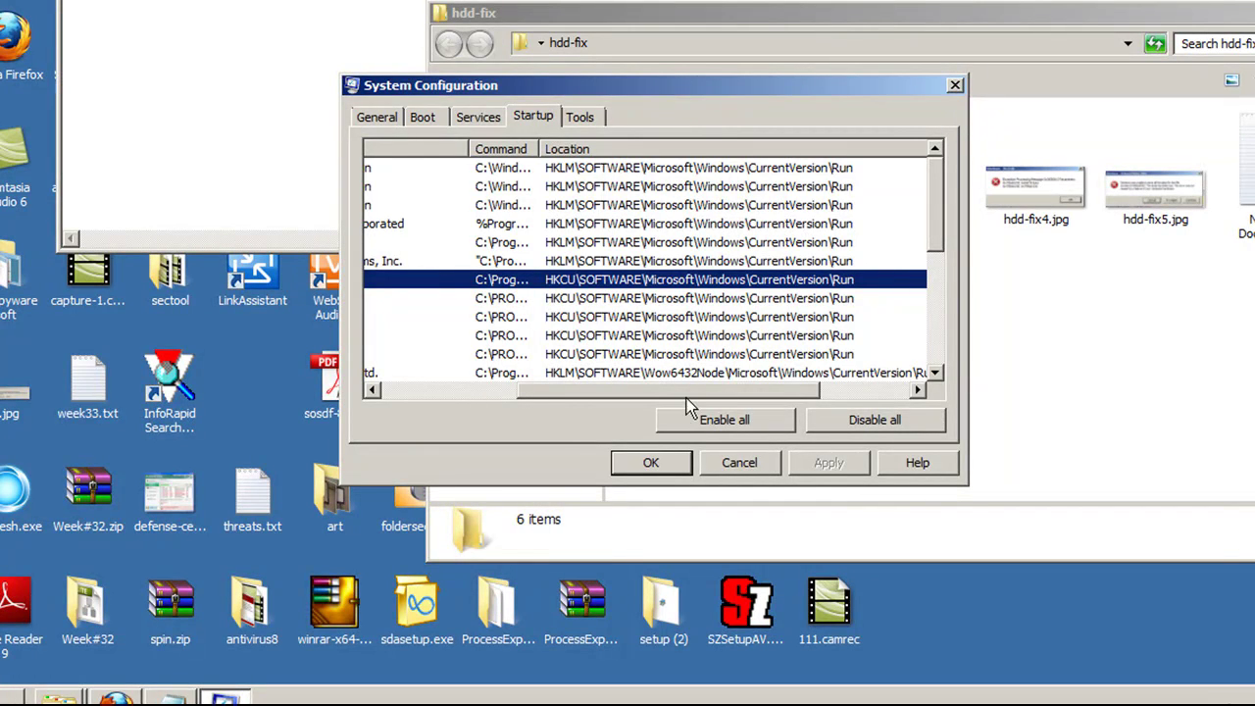
{"action": "scroll", "coordinate": [689, 391], "scroll_direction": "left", "scroll_amount": 3}
{"action": "left_click", "coordinate": [655, 462]}
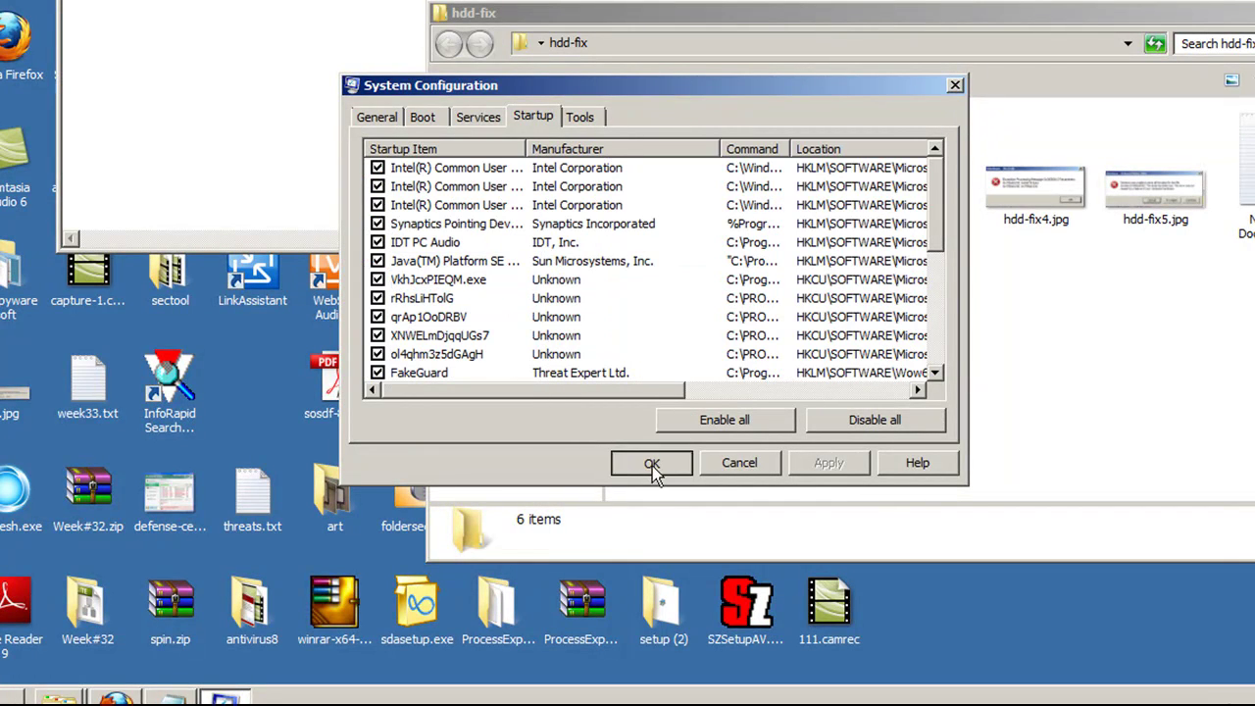
{"action": "key", "text": "alt+F4"}
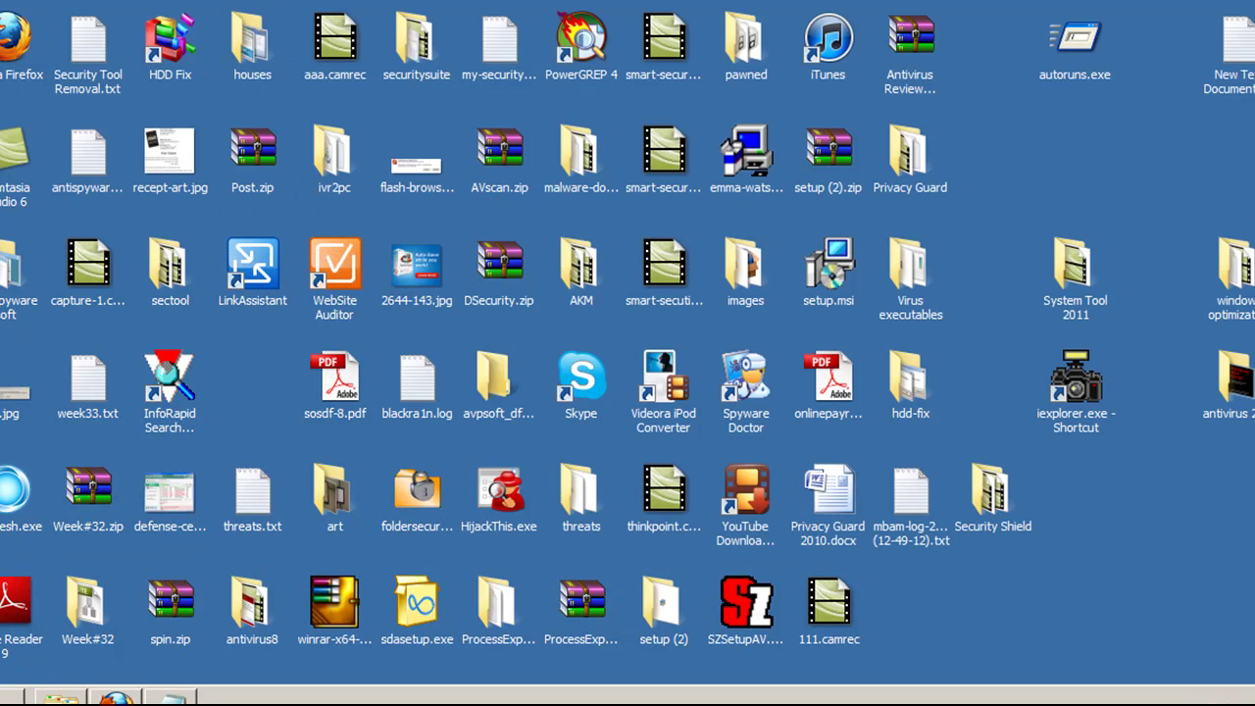
- Switch to the RemoveVirus.org page in Firefox and scroll through its home page
{"action": "key", "text": "alt+Tab"}
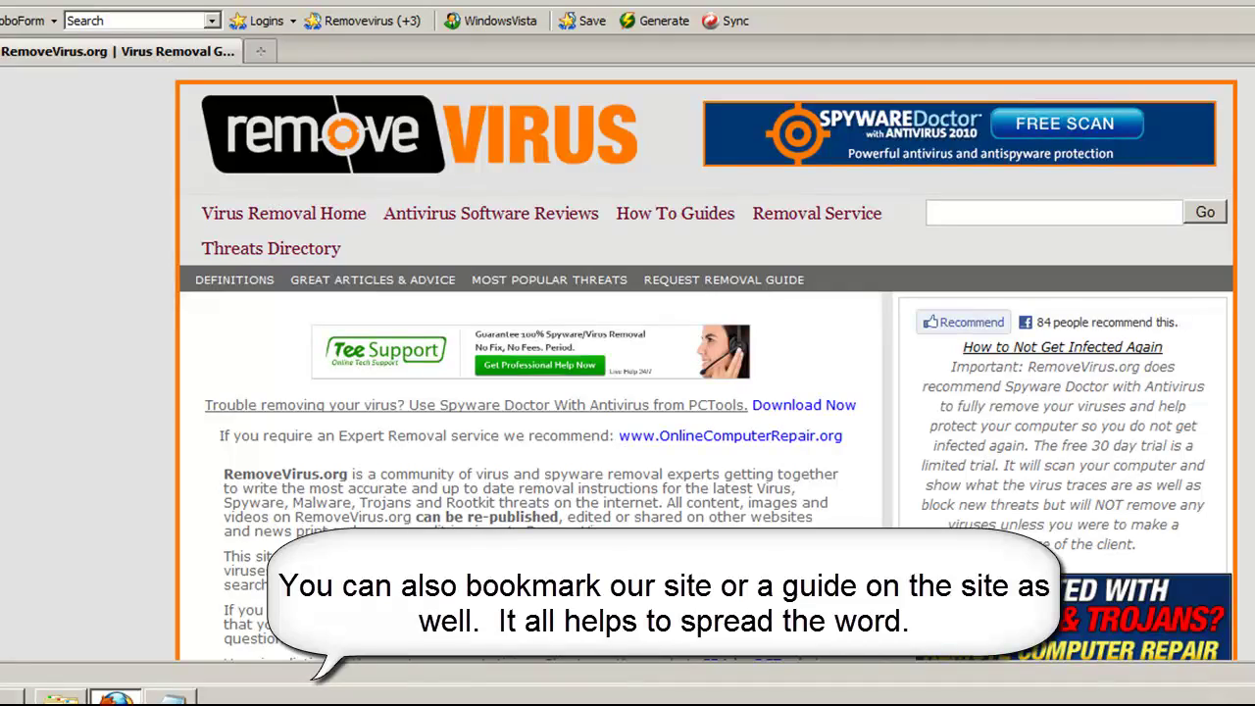
{"action": "scroll", "coordinate": [706, 363], "scroll_direction": "down", "scroll_amount": 2}
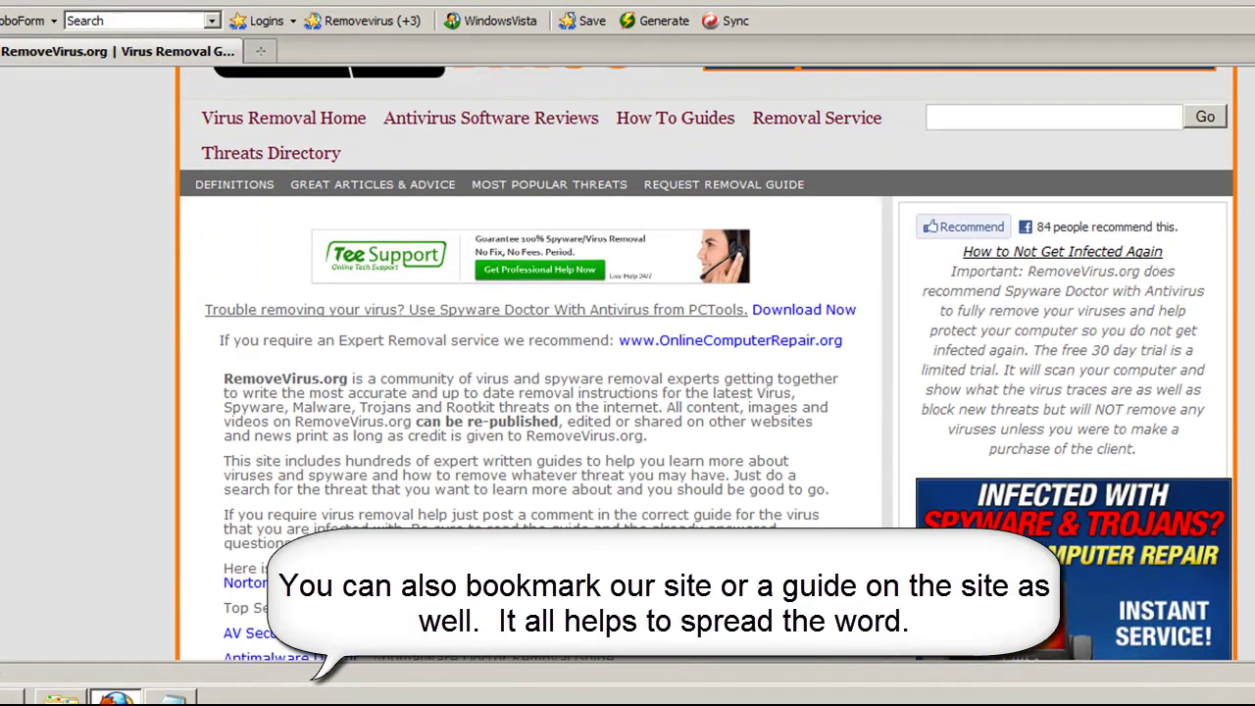
{"action": "scroll", "coordinate": [706, 363], "scroll_direction": "down", "scroll_amount": 3}
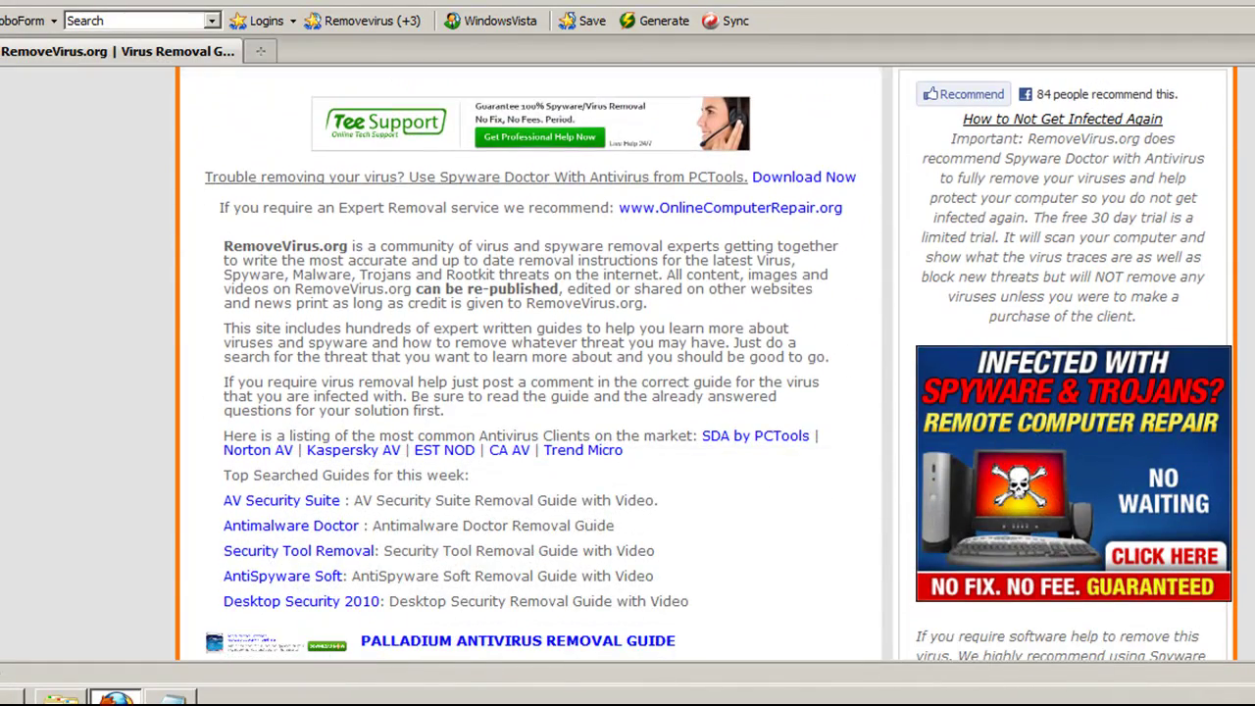
{"action": "scroll", "coordinate": [706, 362], "scroll_direction": "down", "scroll_amount": 4}
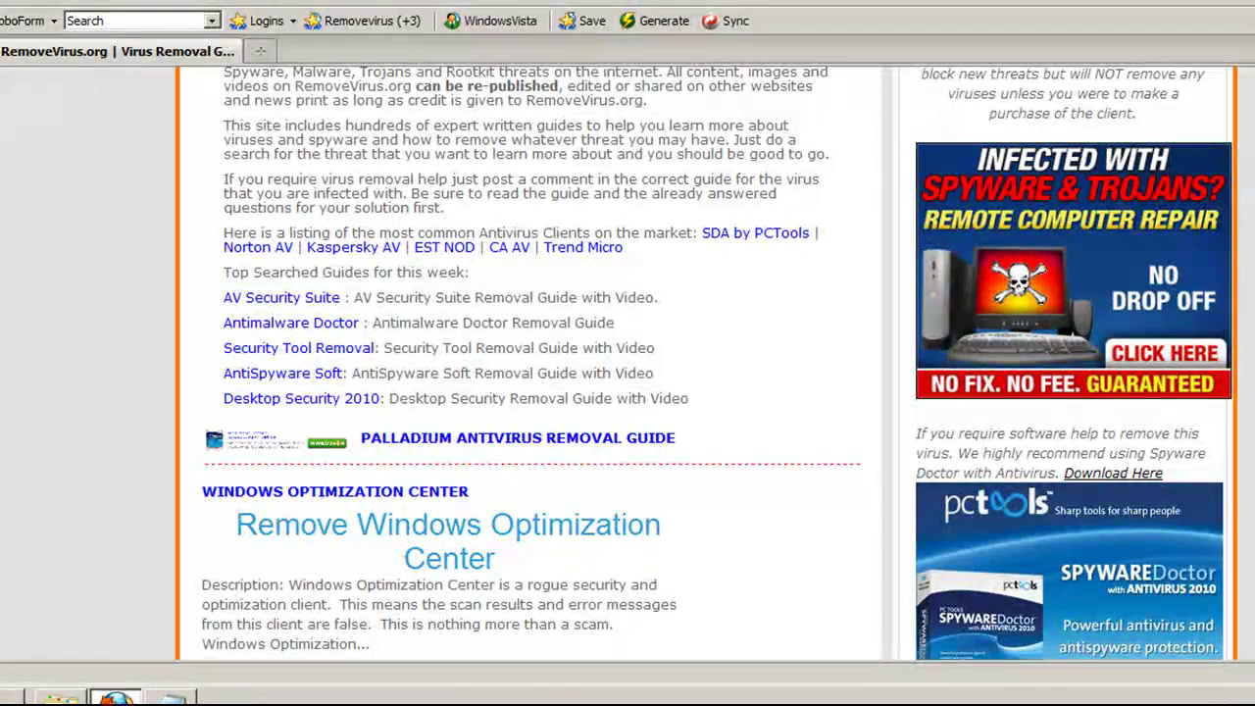
{"action": "scroll", "coordinate": [706, 362], "scroll_direction": "up", "scroll_amount": 5}
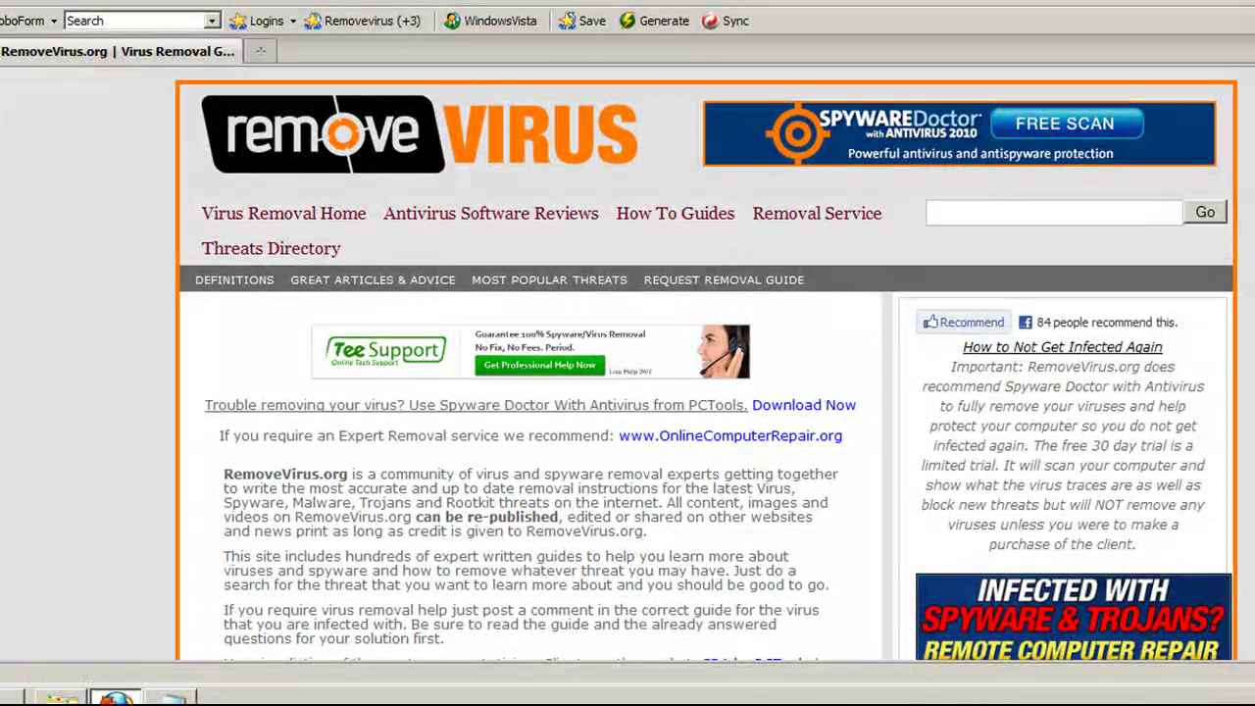
- Scroll the home page to show the Windows Optimization Center, System Tool 2011 and SmartHDD removal guides
{"action": "scroll", "coordinate": [627, 392], "scroll_direction": "down", "scroll_amount": 1}
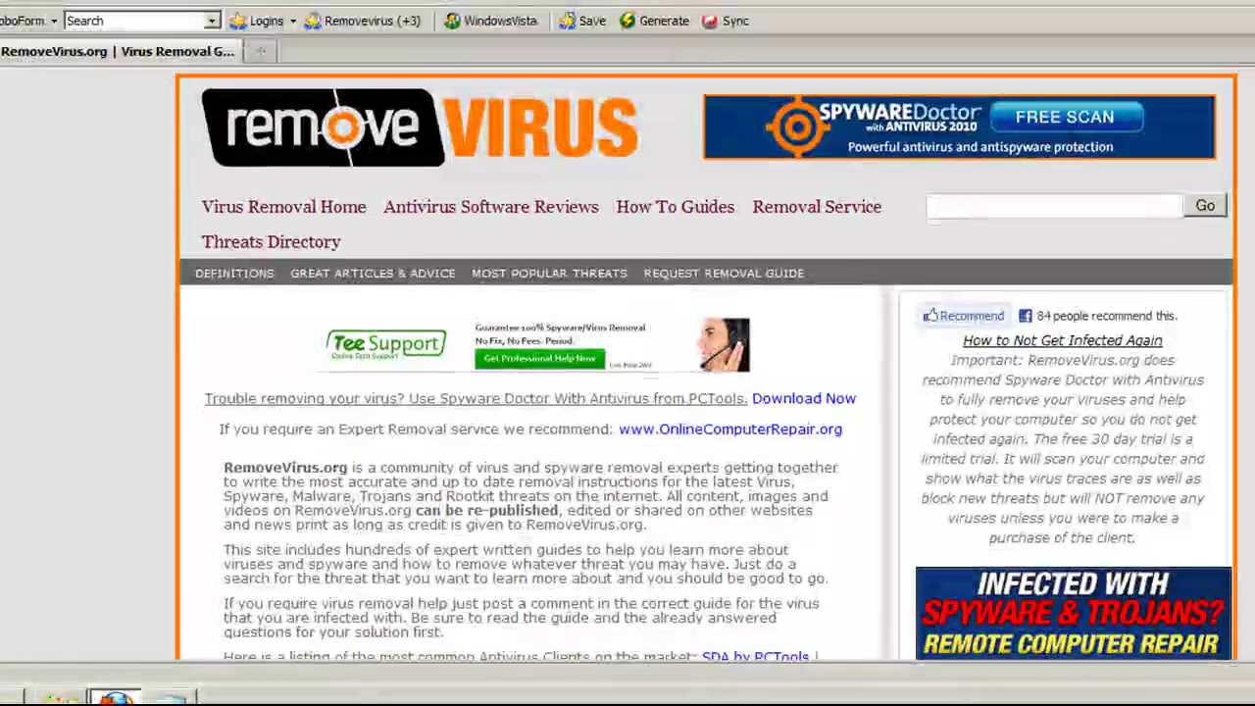
{"action": "scroll", "coordinate": [705, 364], "scroll_direction": "up", "scroll_amount": 1}
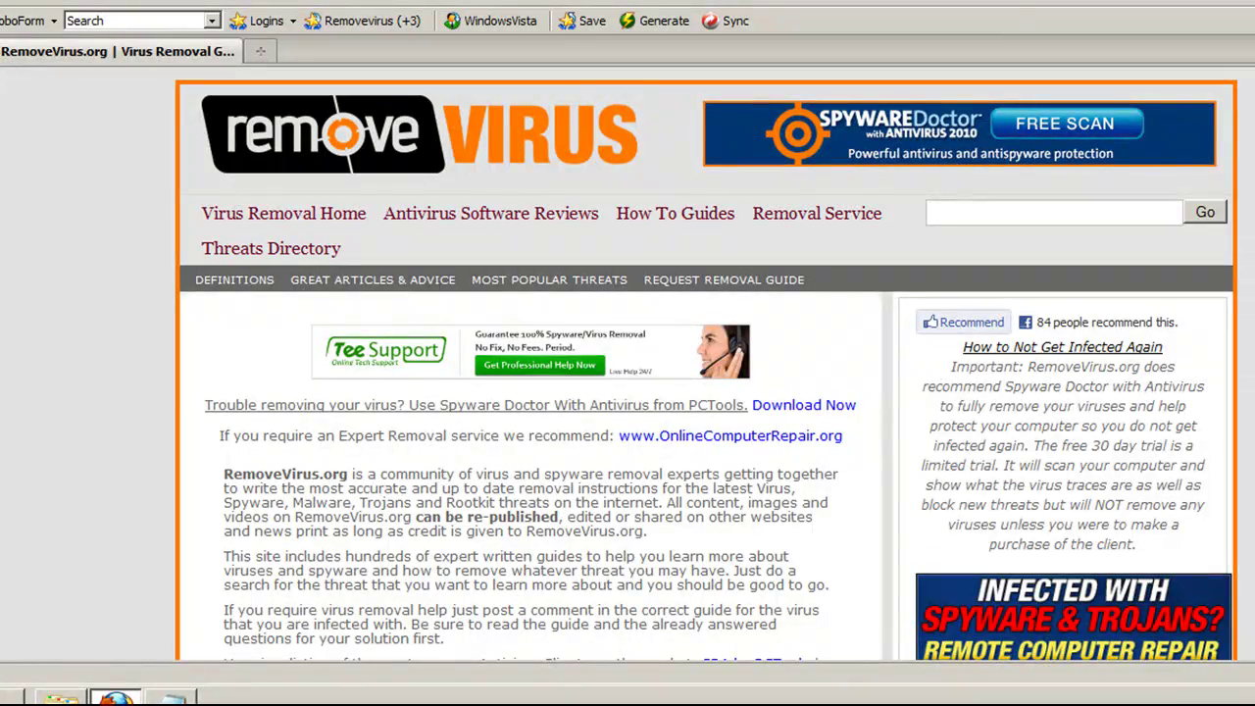
{"action": "scroll", "coordinate": [706, 363], "scroll_direction": "down", "scroll_amount": 5}
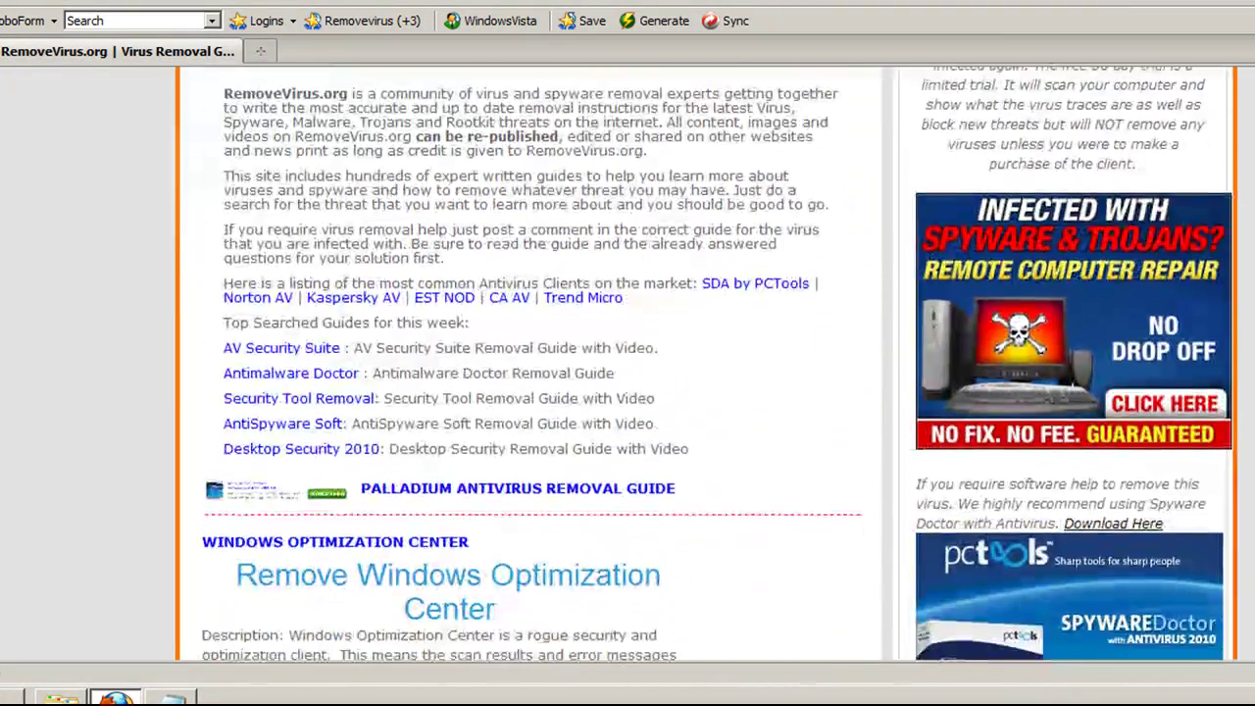
{"action": "scroll", "coordinate": [706, 362], "scroll_direction": "up", "scroll_amount": 1}
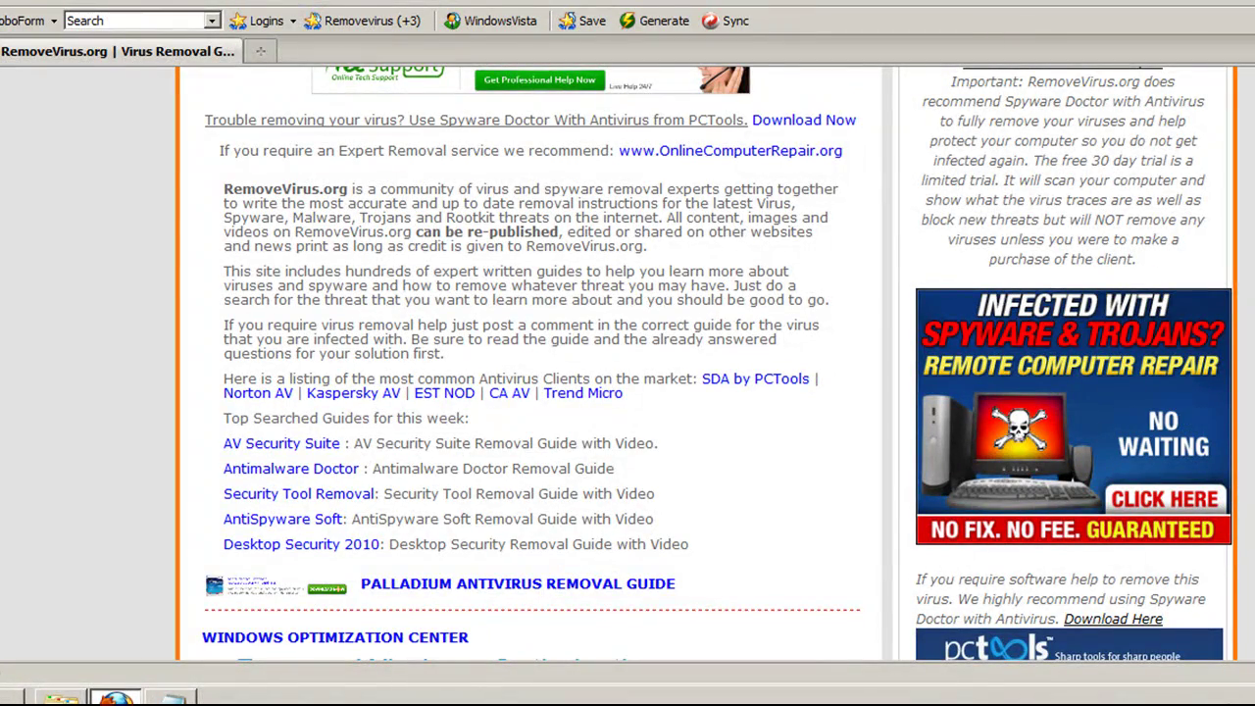
{"action": "scroll", "coordinate": [716, 363], "scroll_direction": "up", "scroll_amount": 5}
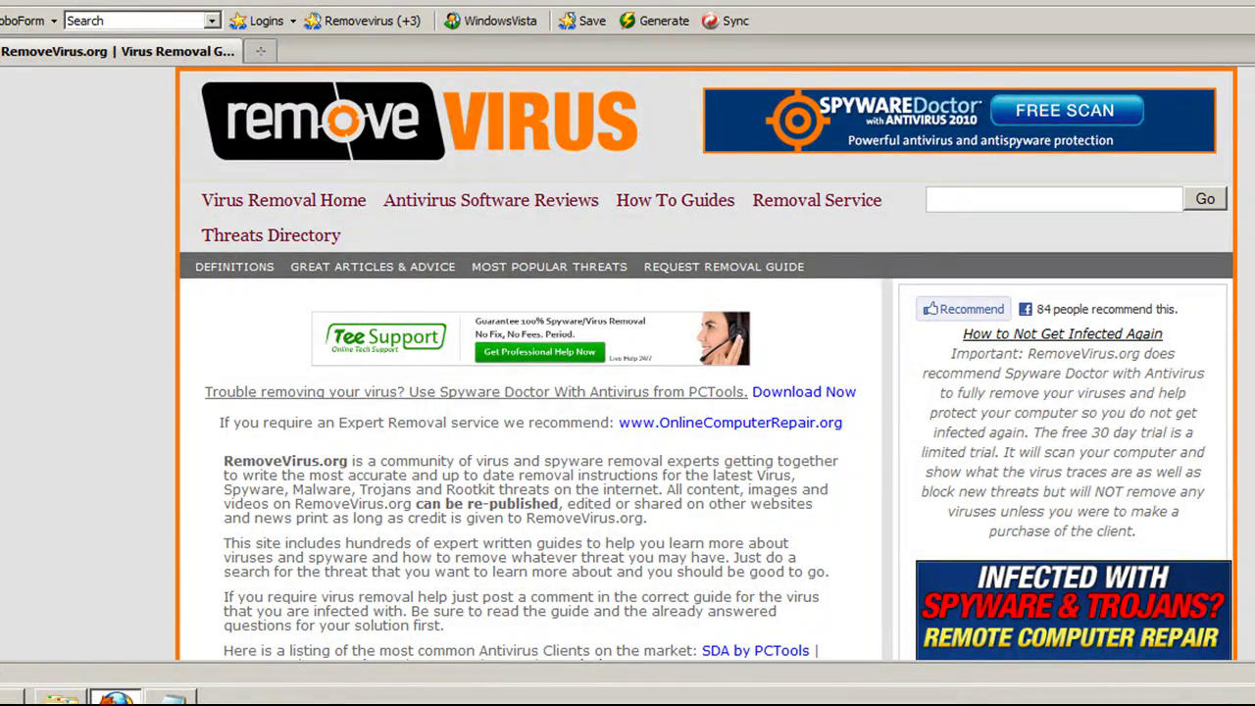
{"action": "scroll", "coordinate": [925, 253], "scroll_direction": "down", "scroll_amount": 15}
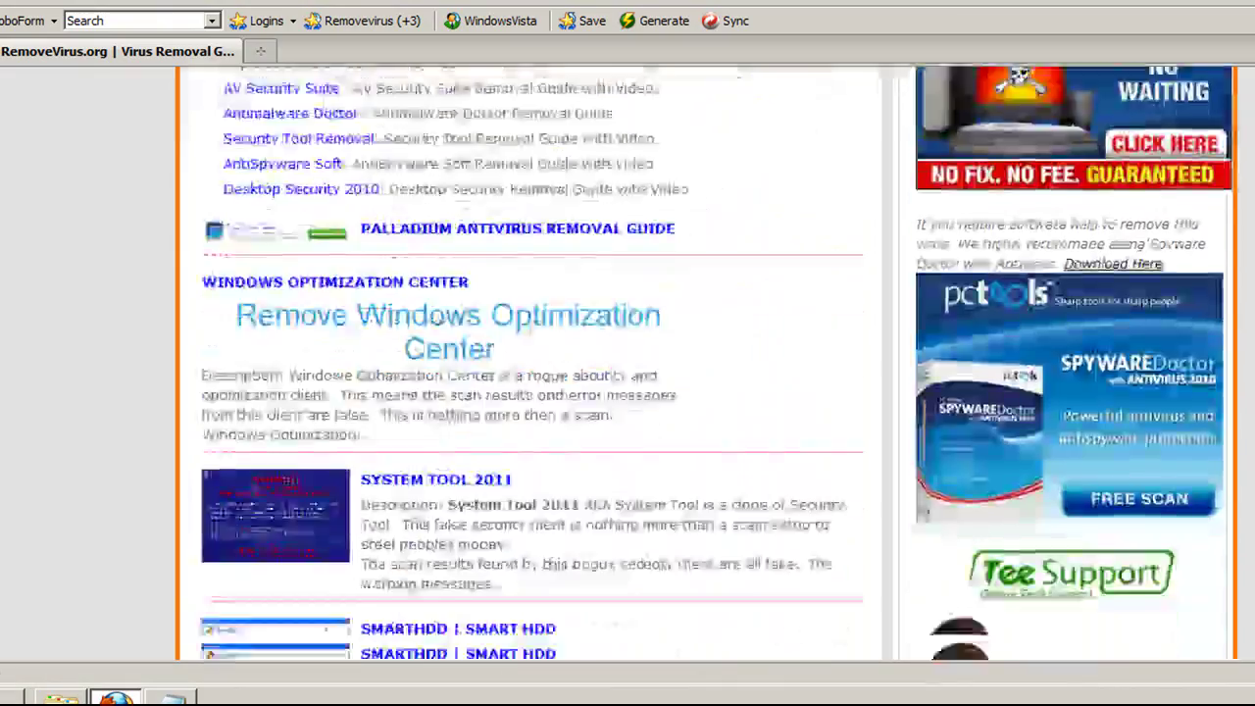